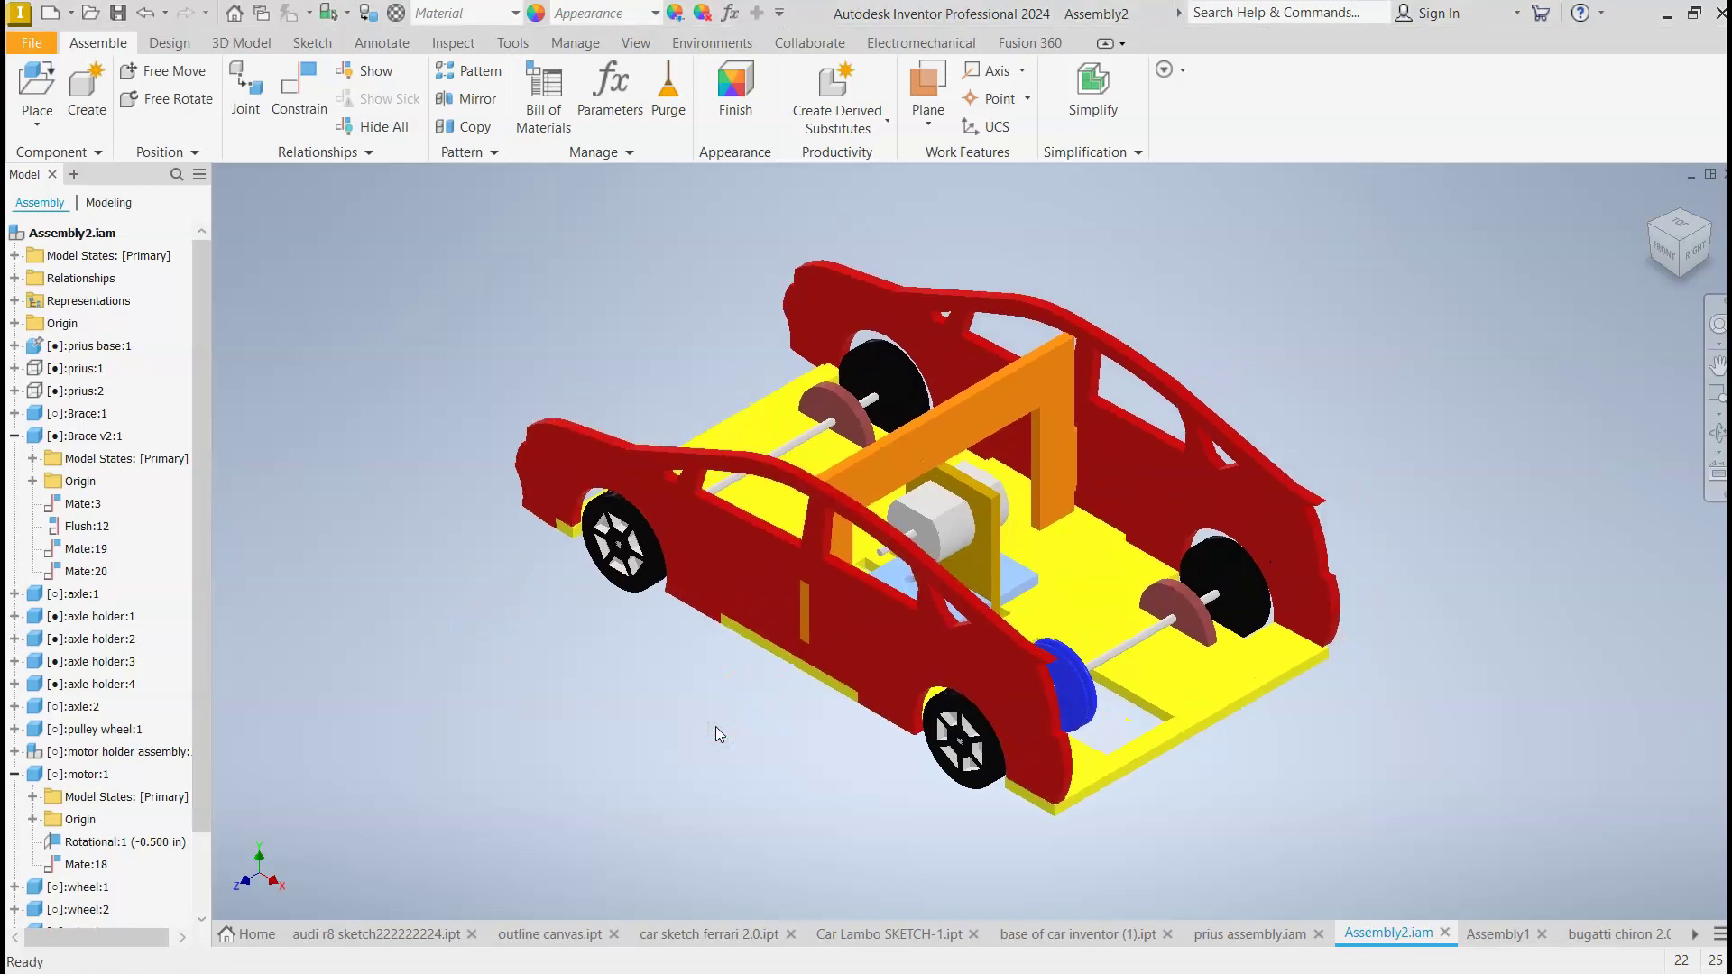
Reposition the car's front wheel and zoom out to fit the whole car.
click(778, 765)
scroll(1164, 848, up, 5)
scroll(1160, 844, down, 3)
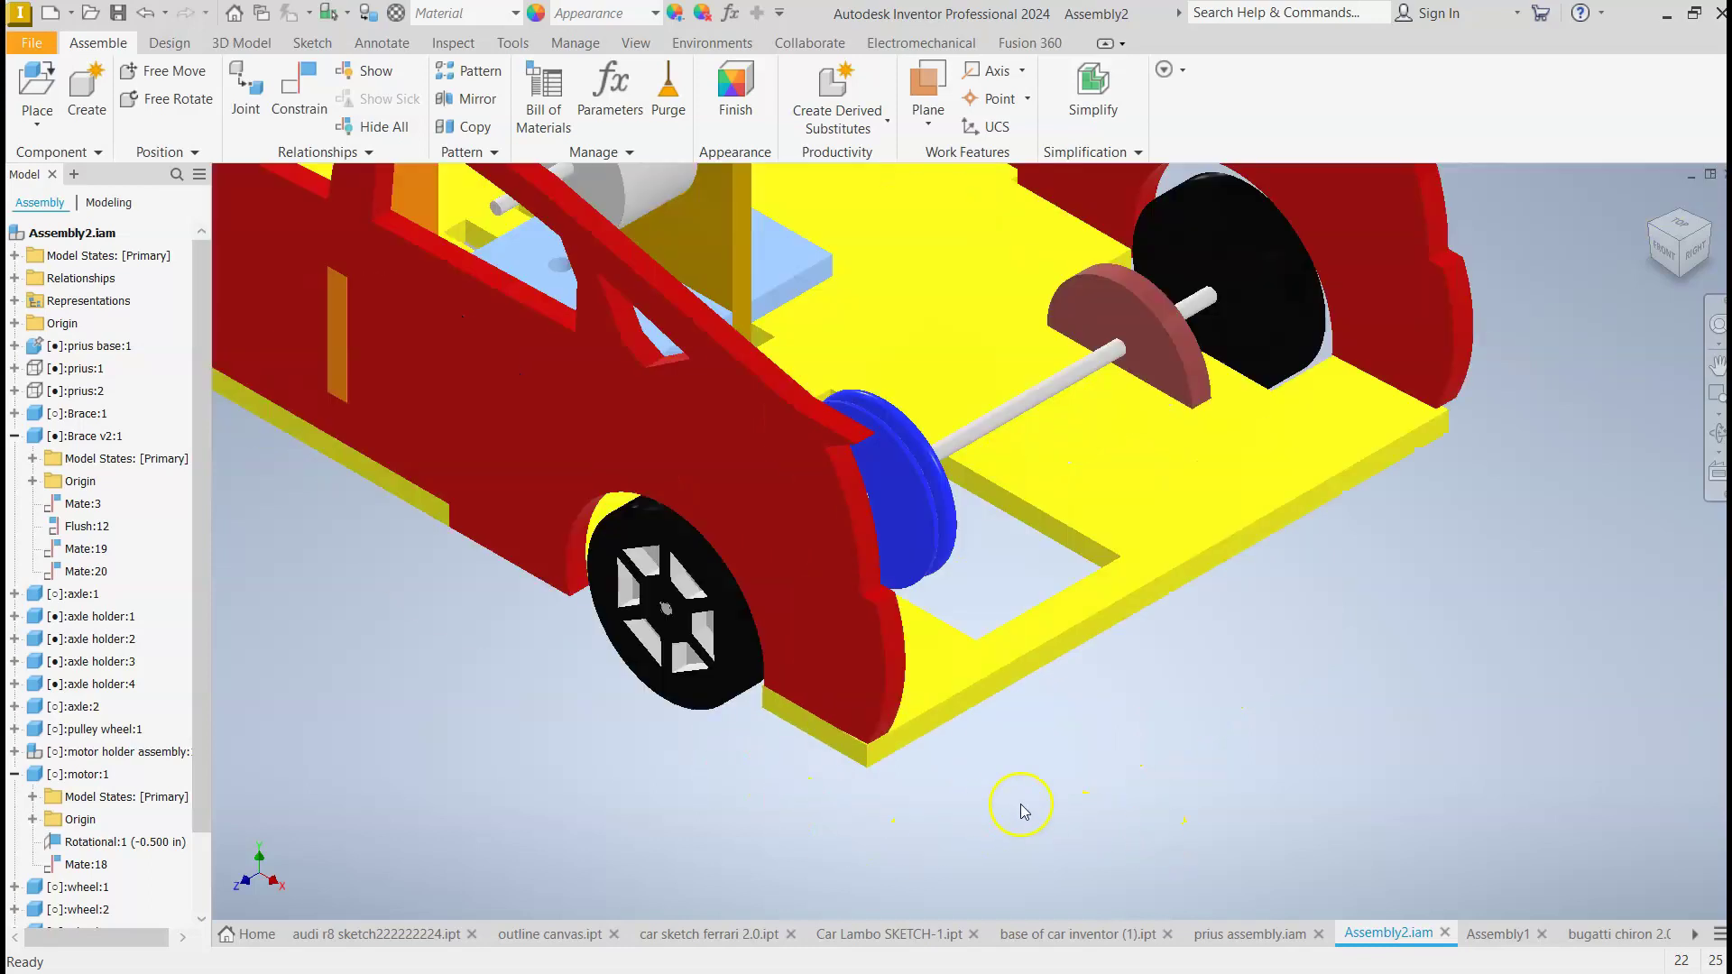
click(715, 611)
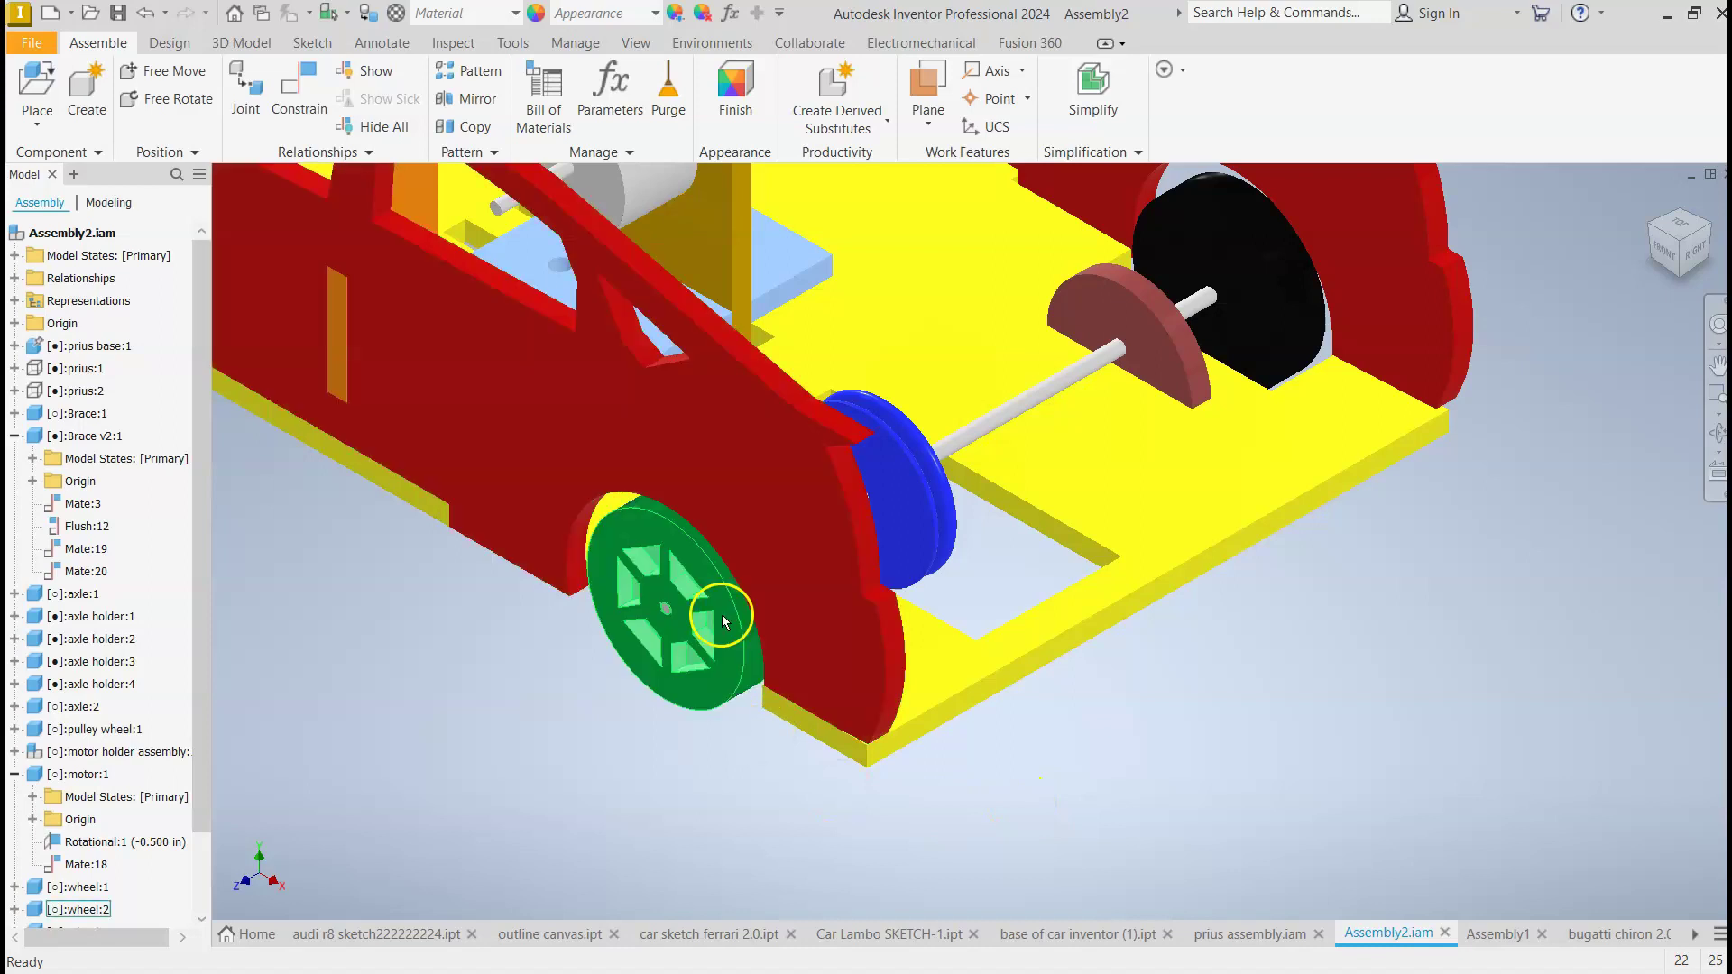
click(643, 611)
key(Home)
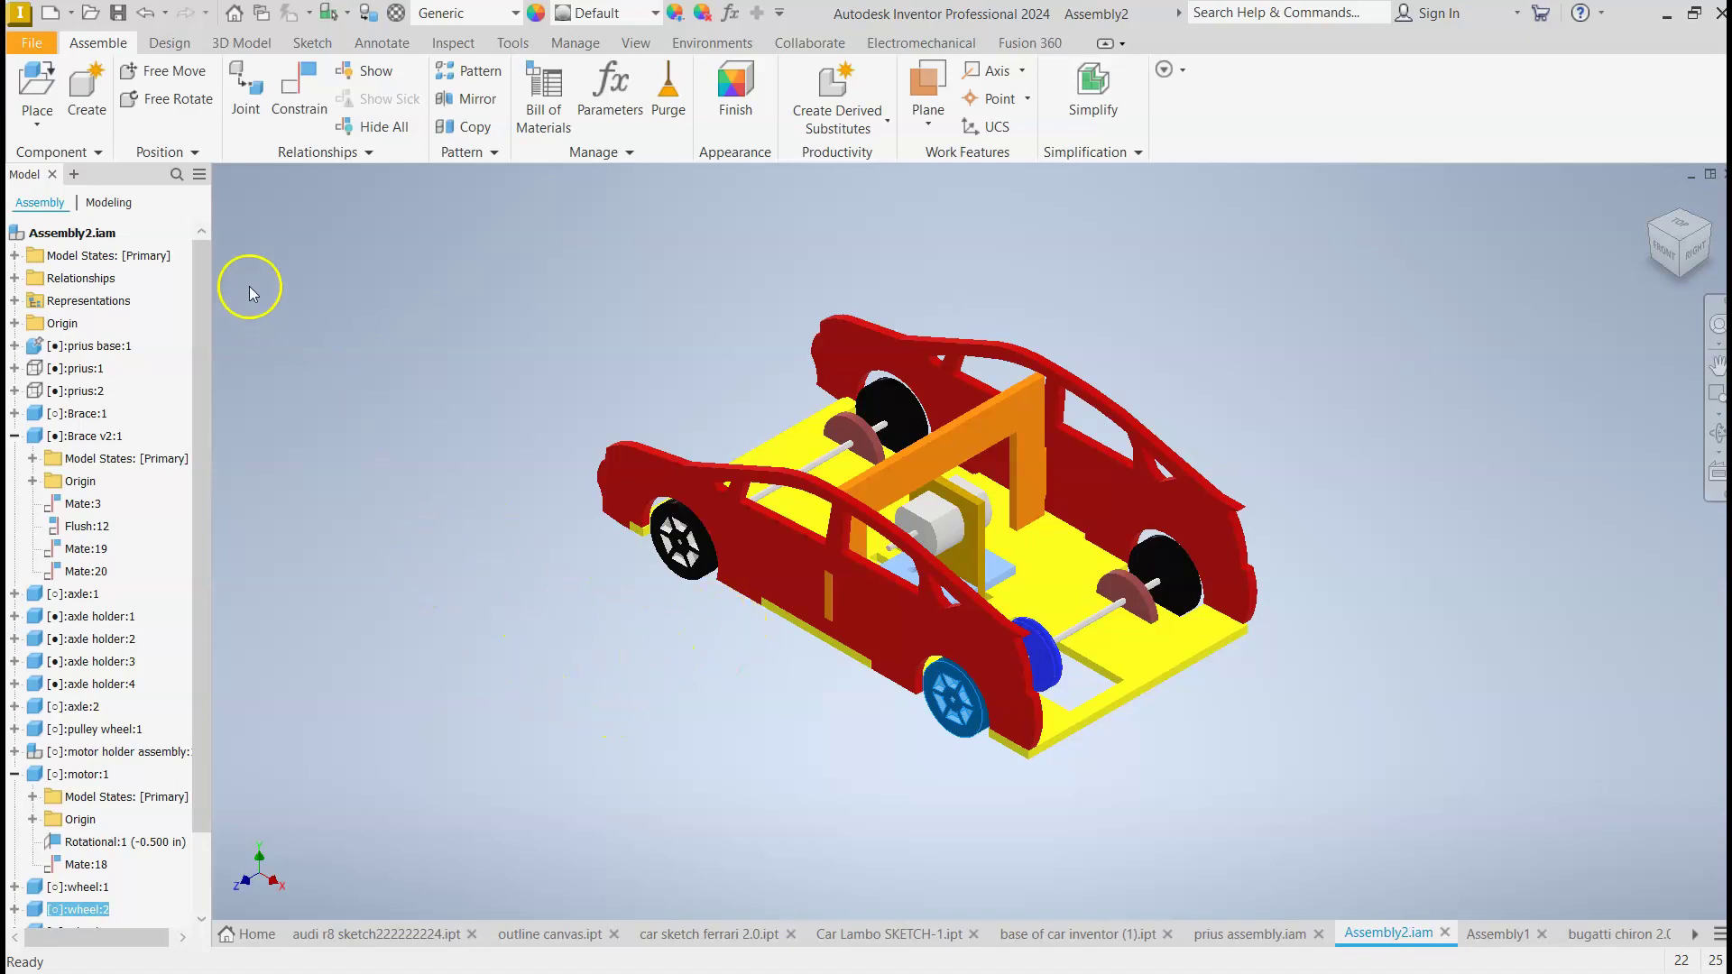
Create a new empty assembly.
click(33, 46)
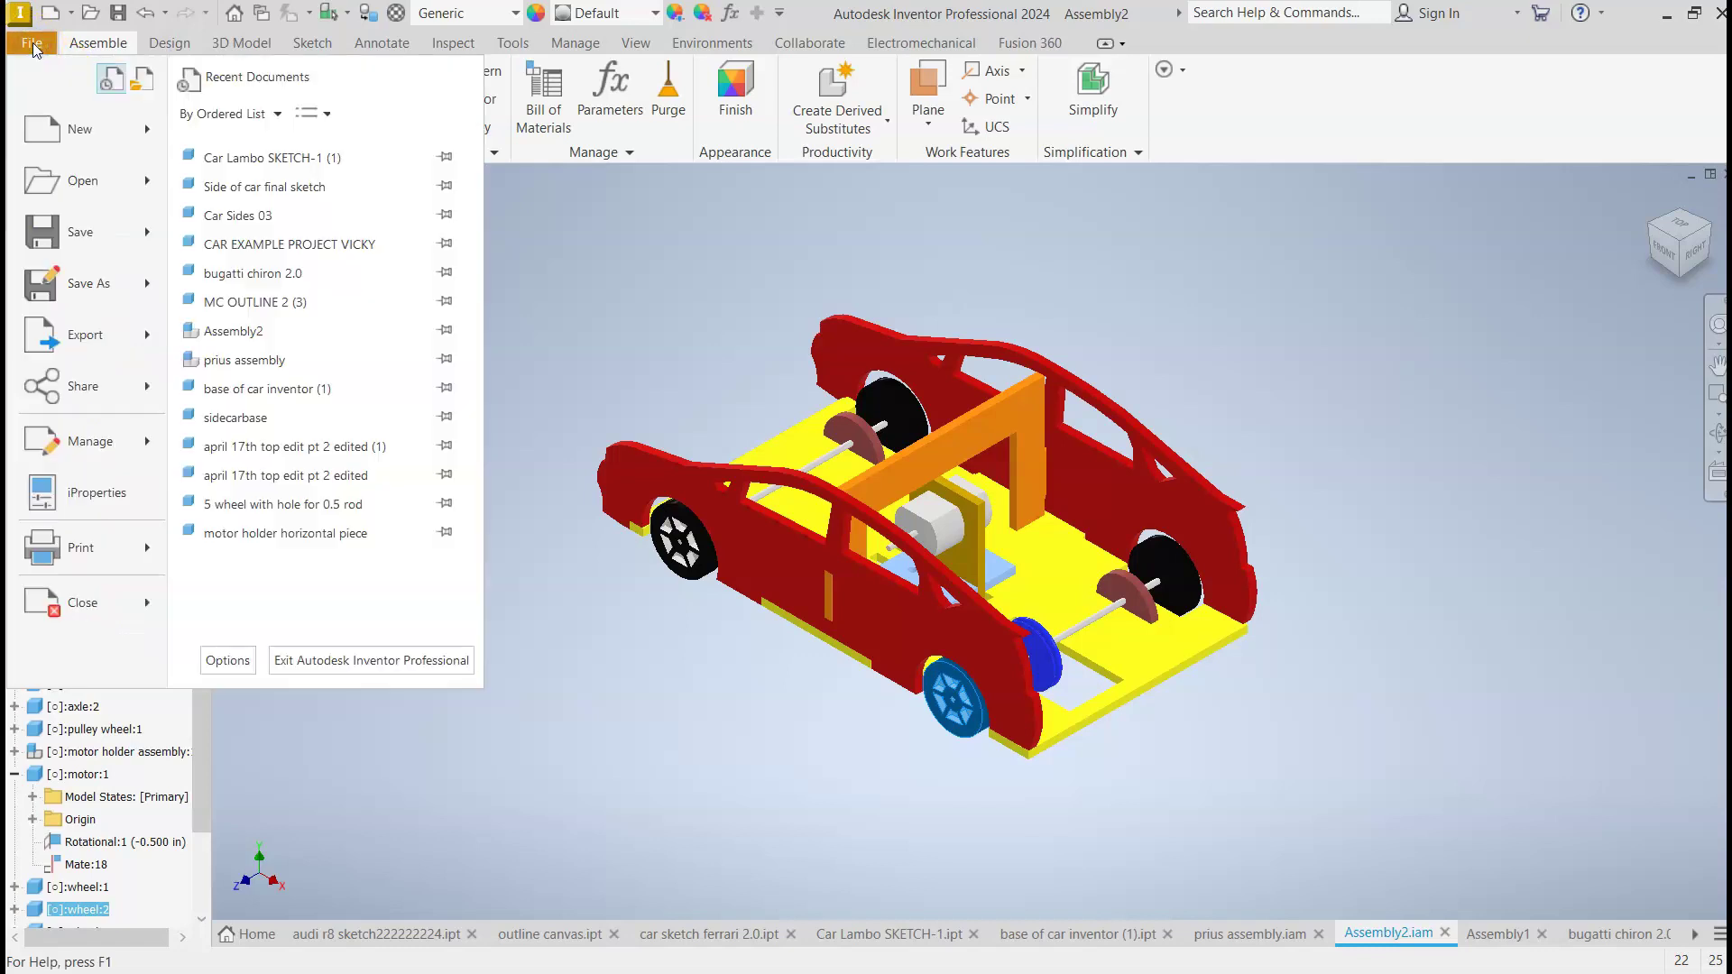
click(50, 131)
click(287, 186)
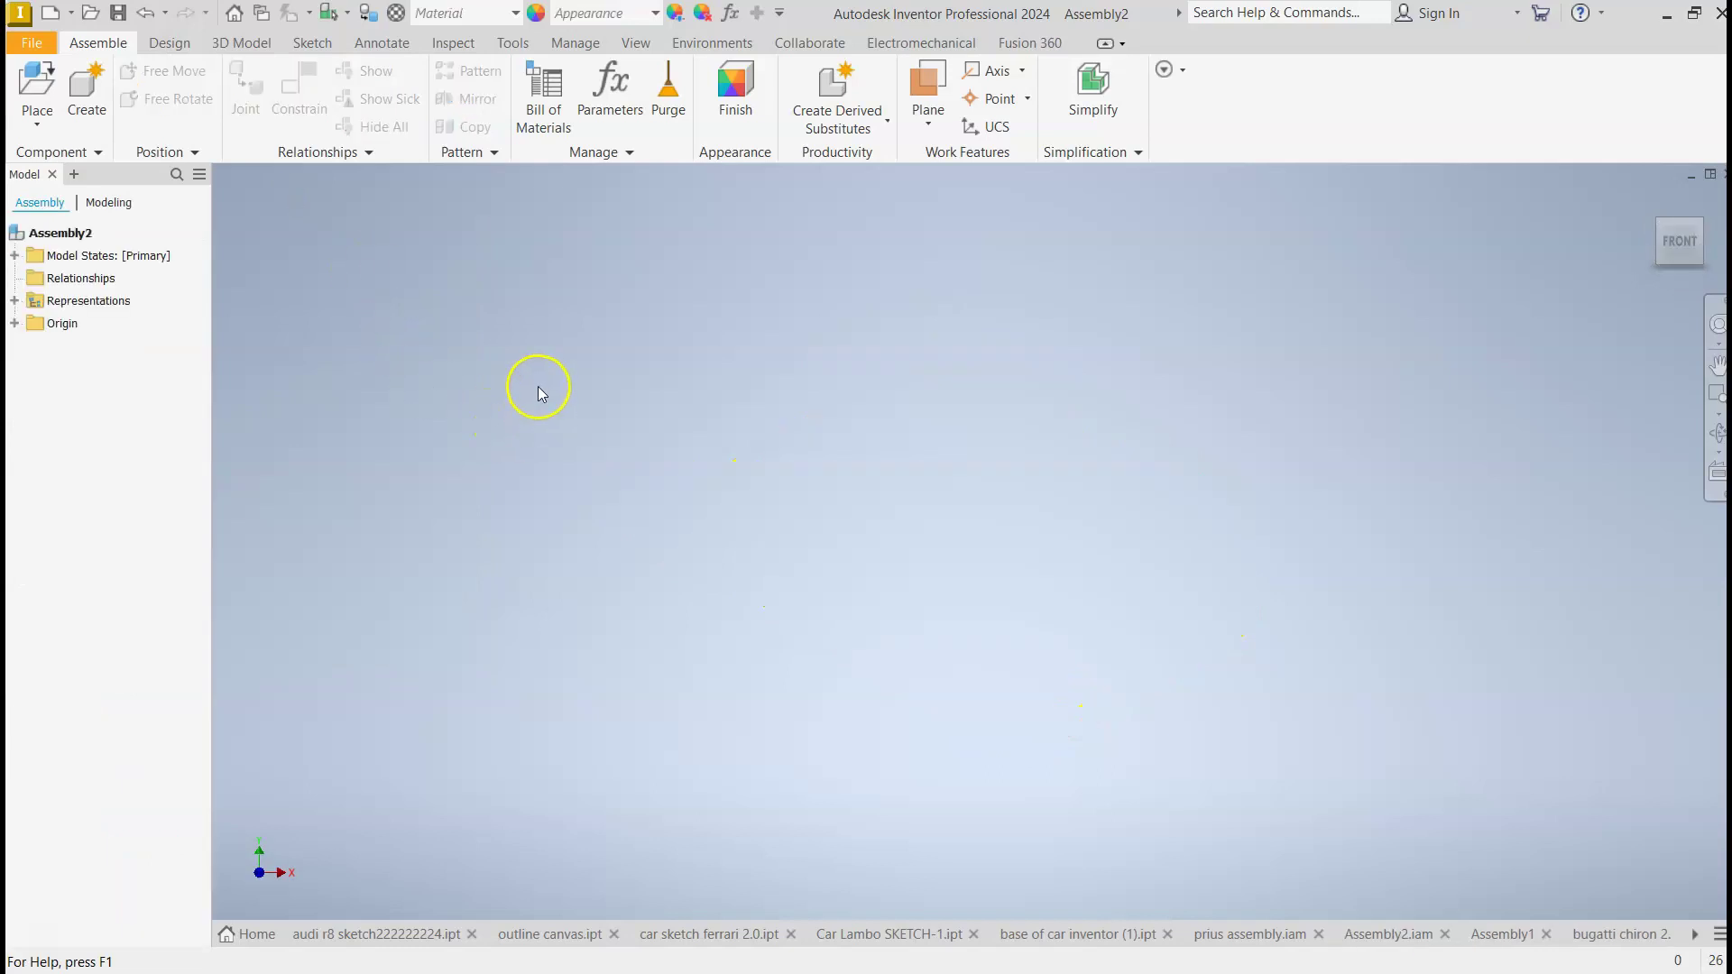
Choose the 'prius base' part from the Prius folder to place.
click(37, 83)
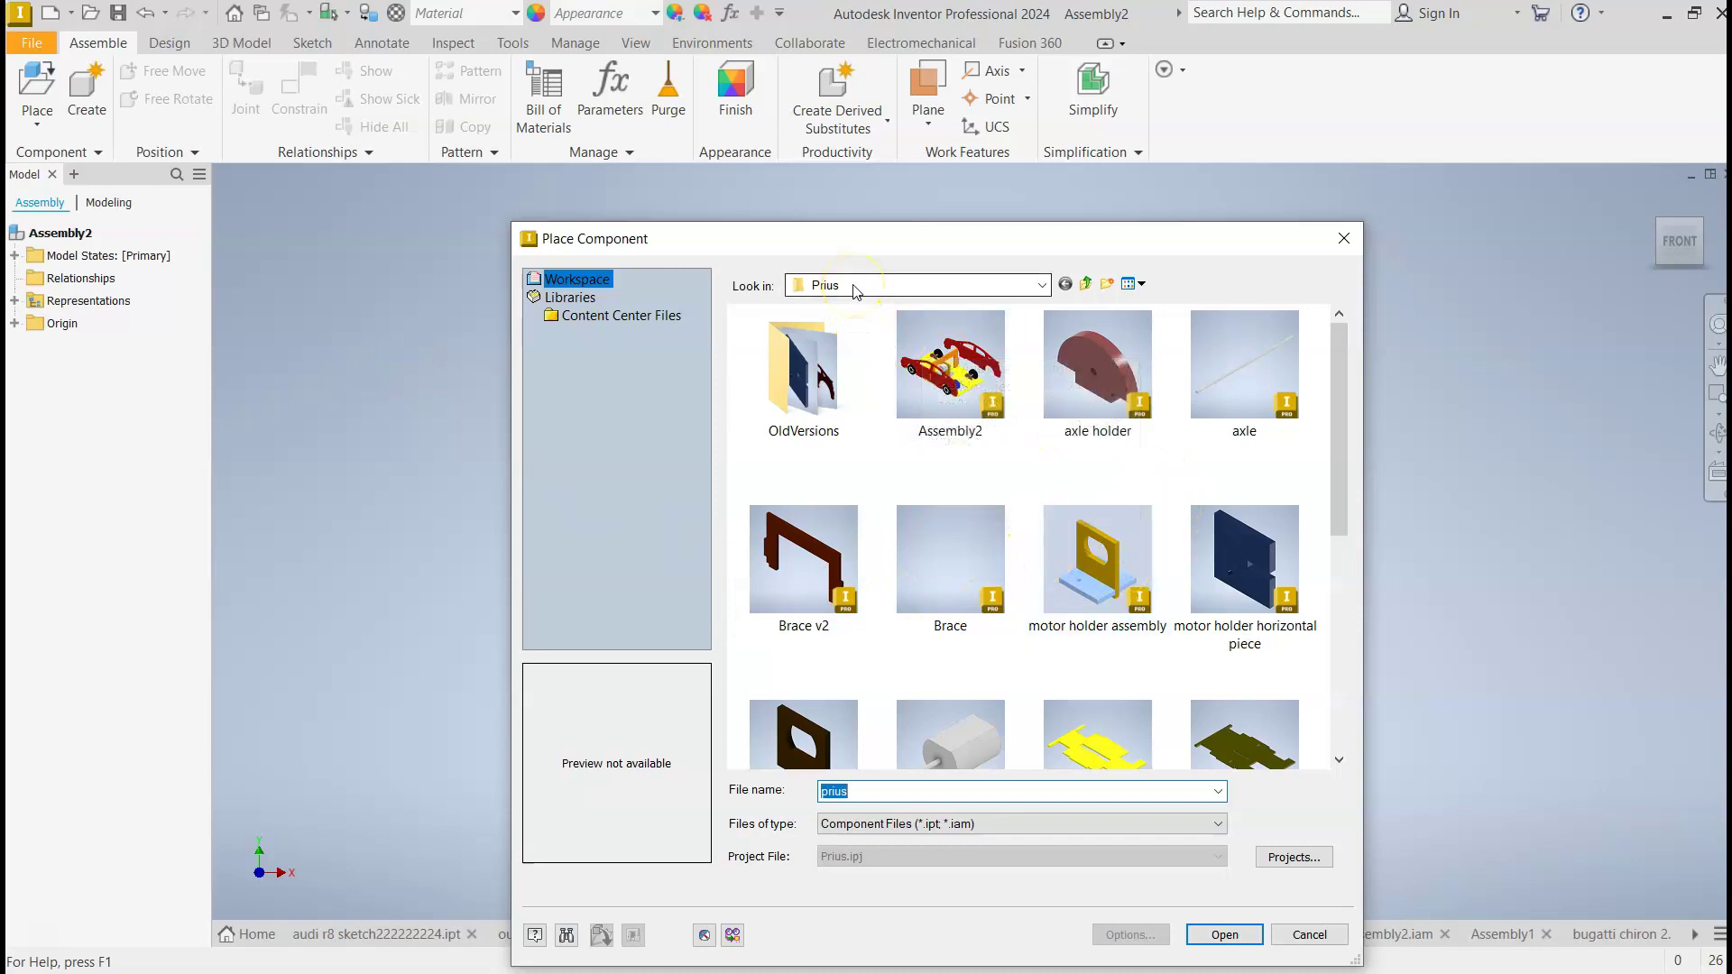
scroll(1110, 451, down, 3)
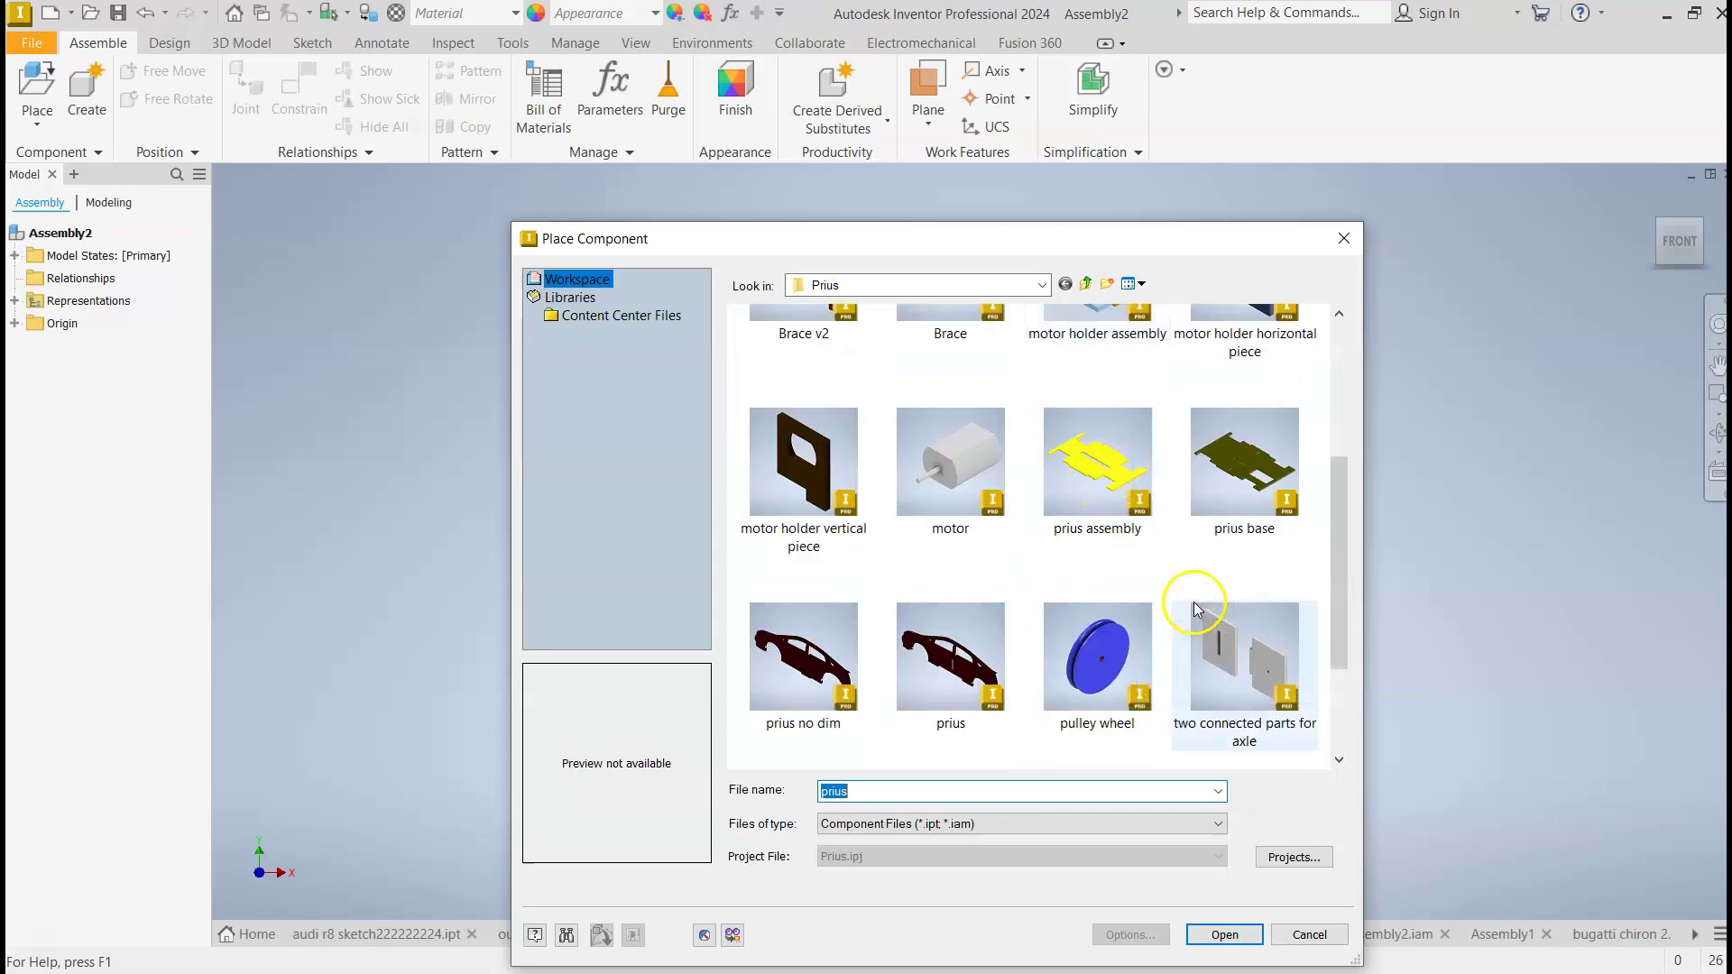
click(1249, 469)
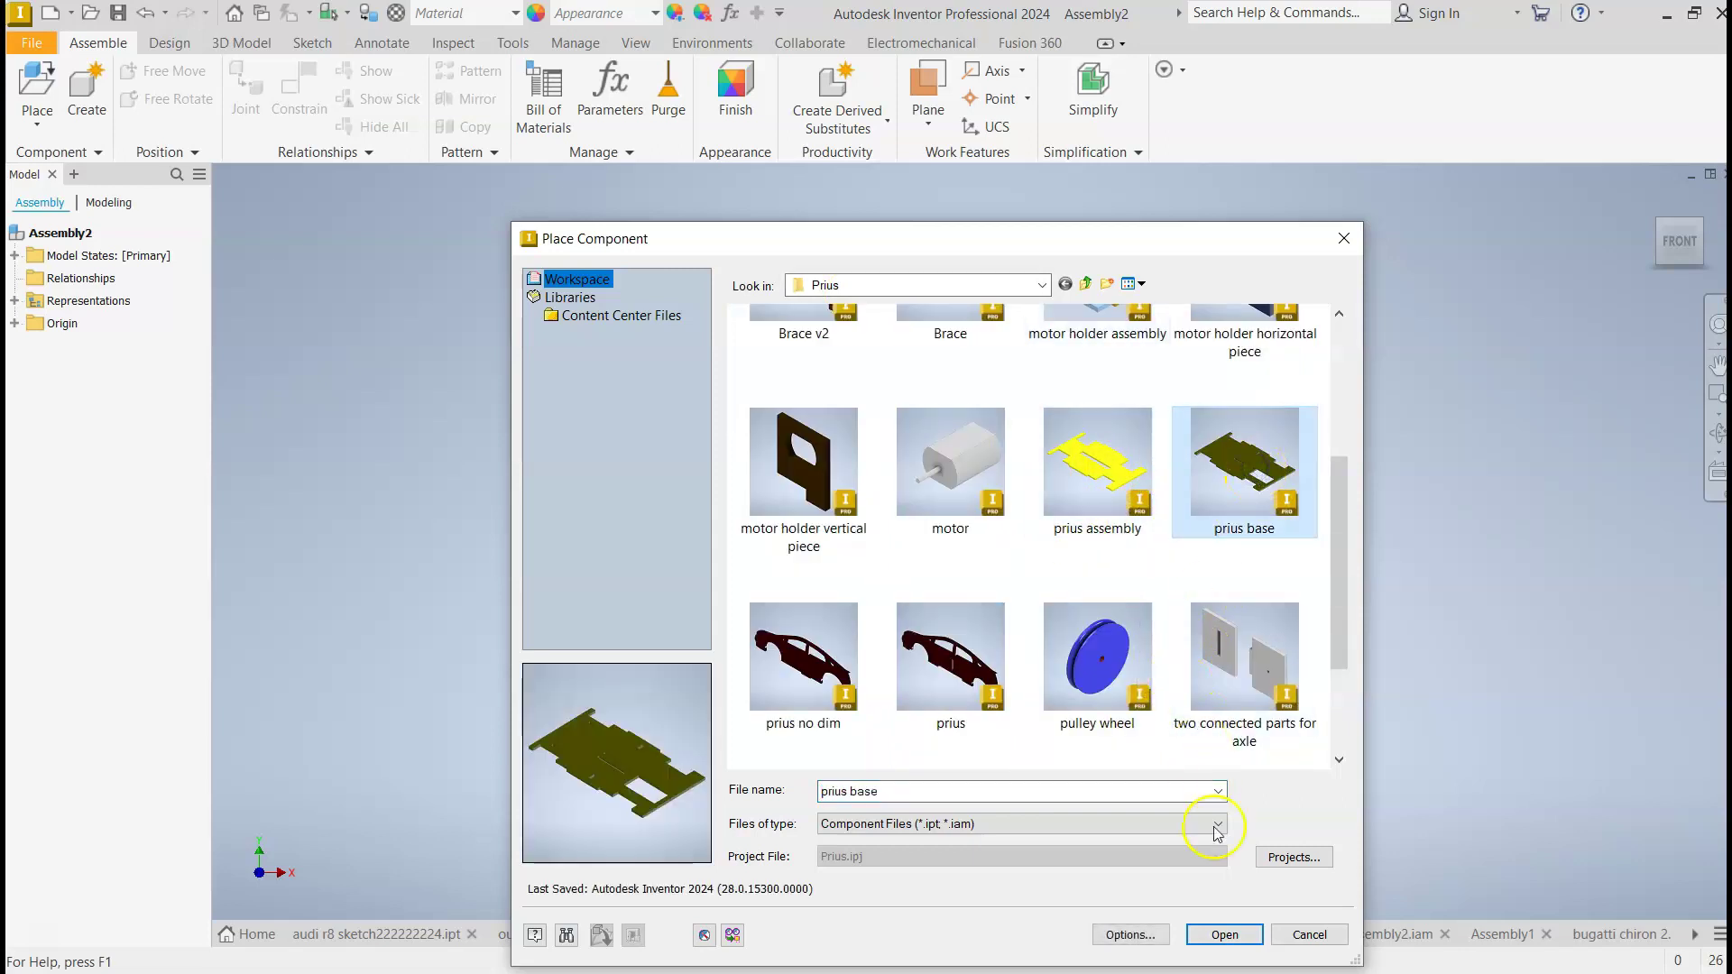
click(1238, 939)
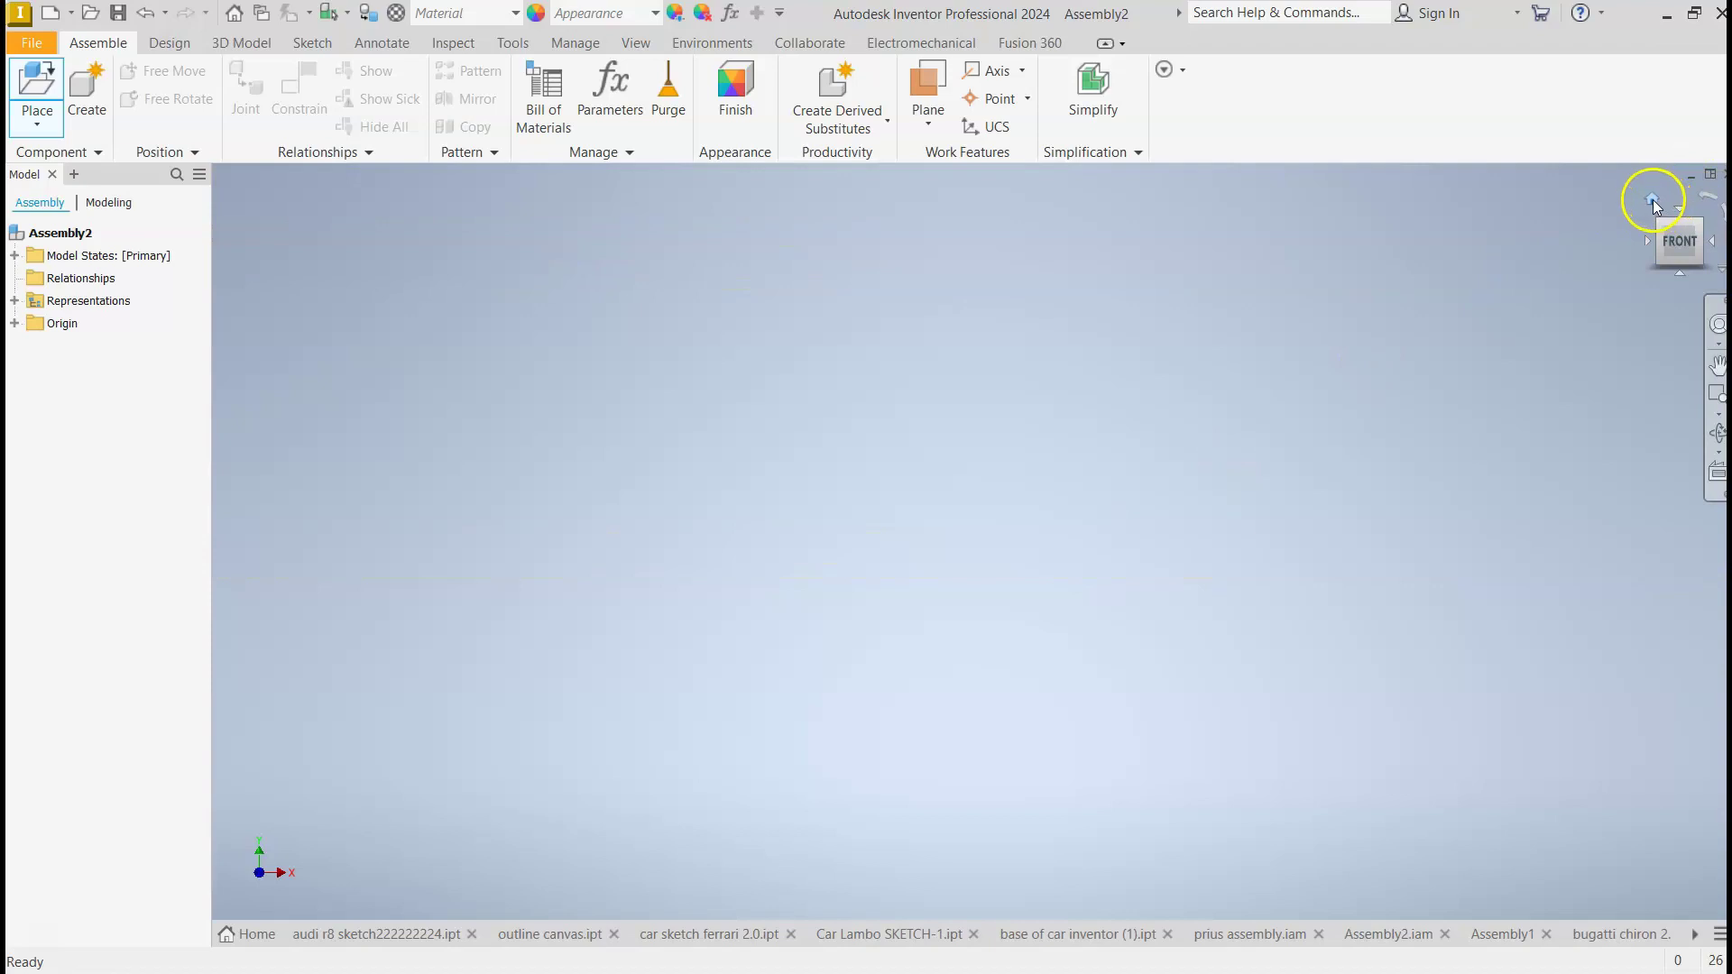
Place the prius base grounded at the origin, with no extra copies.
click(1653, 199)
scroll(1146, 472, up, 6)
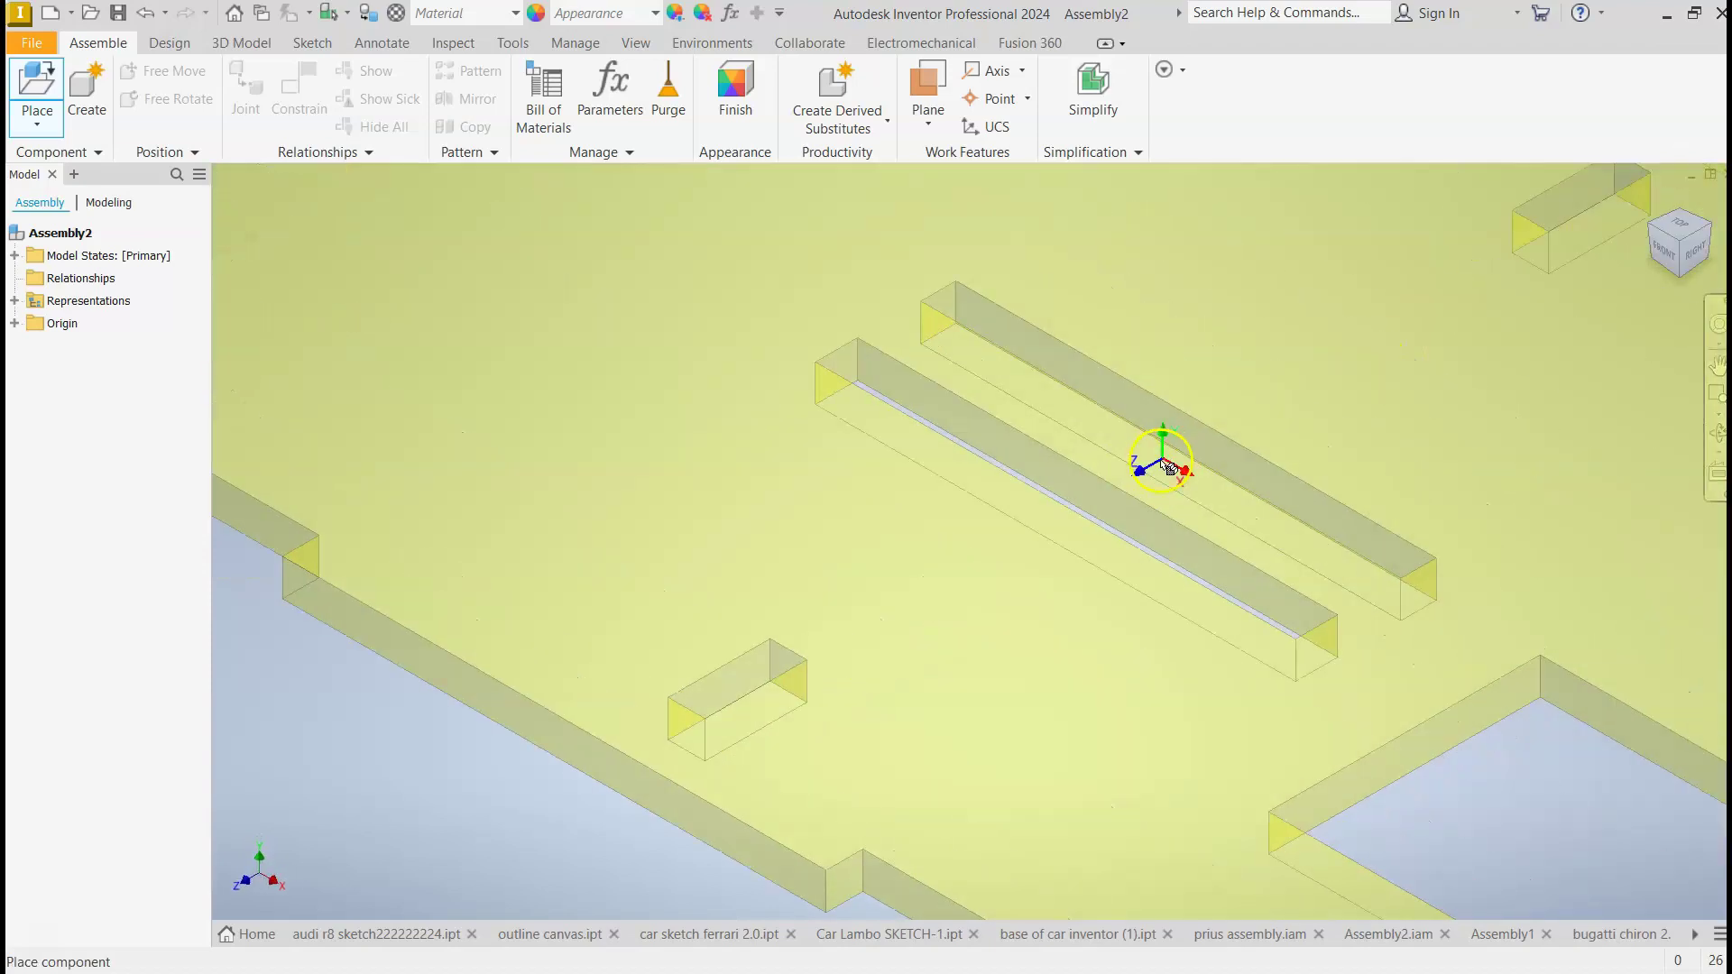
scroll(988, 555, down, 3)
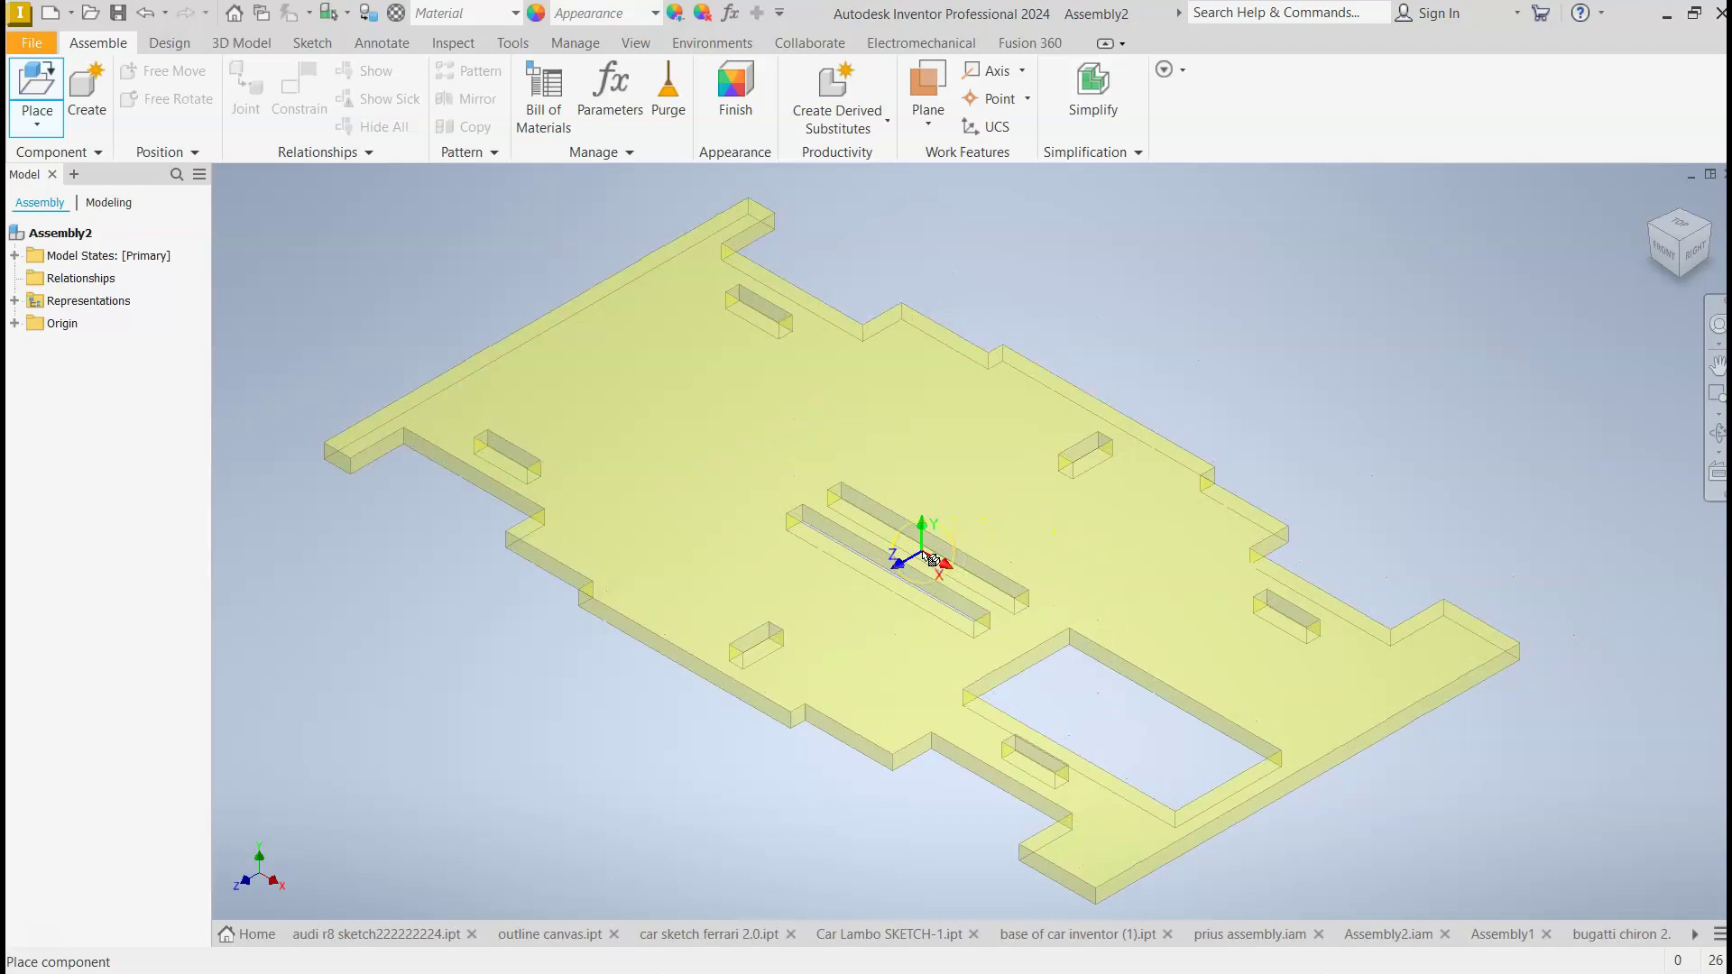
right_click(922, 552)
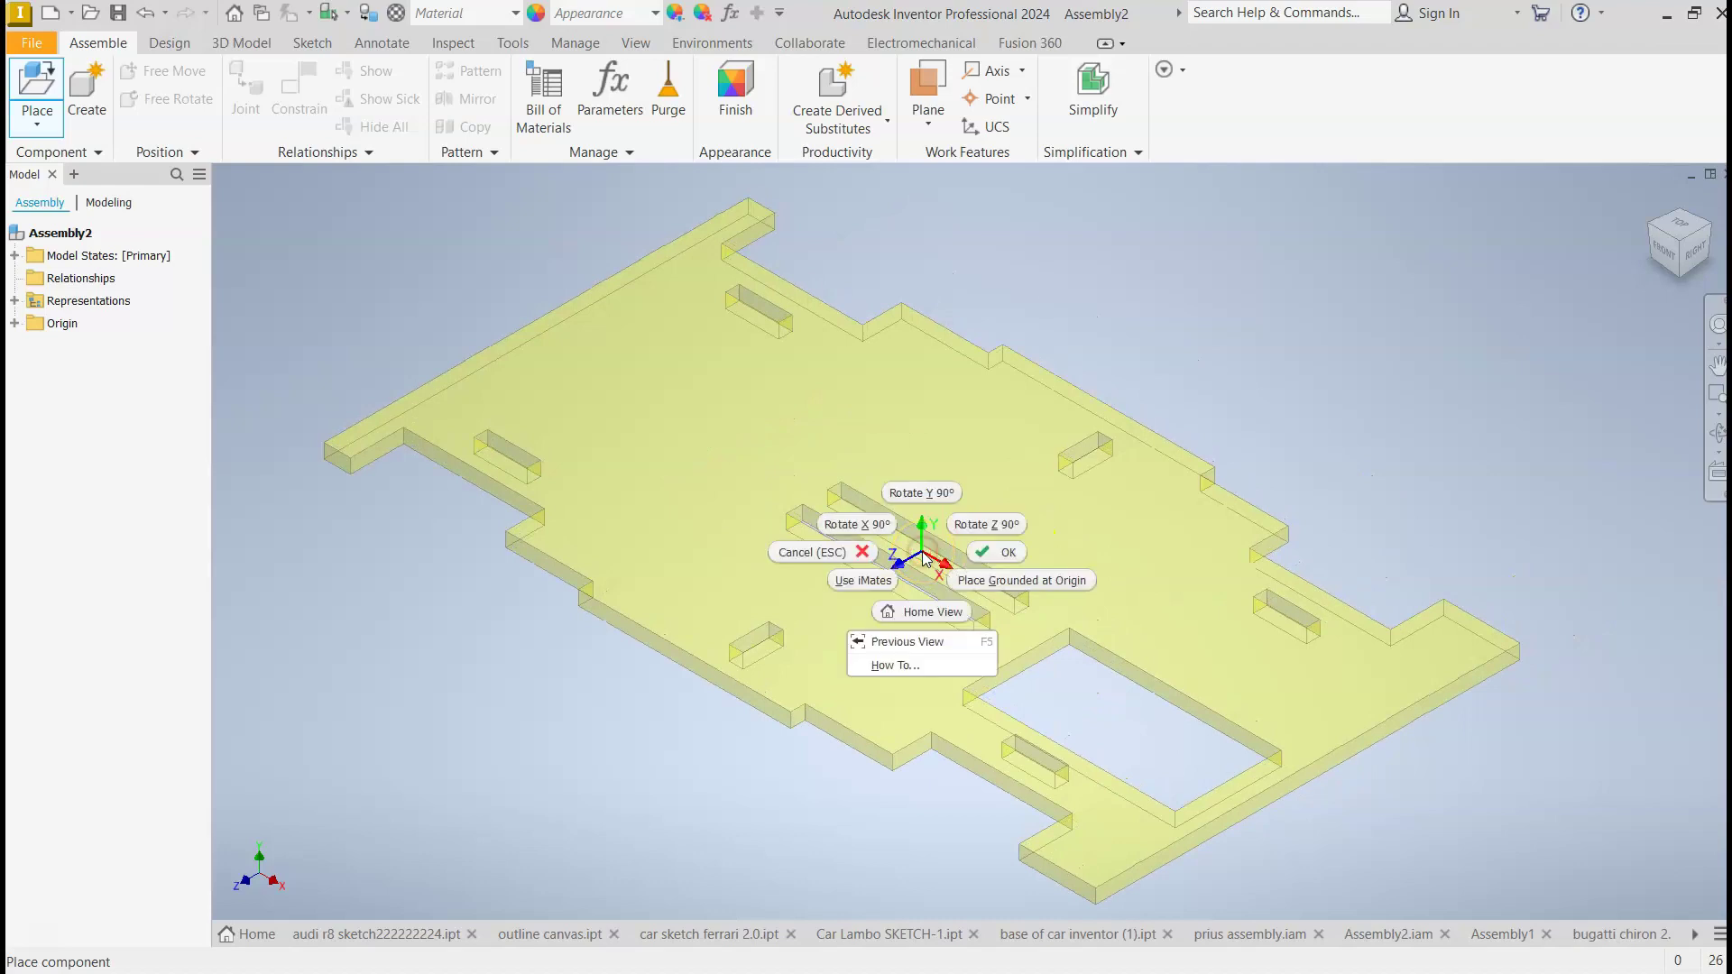
click(981, 582)
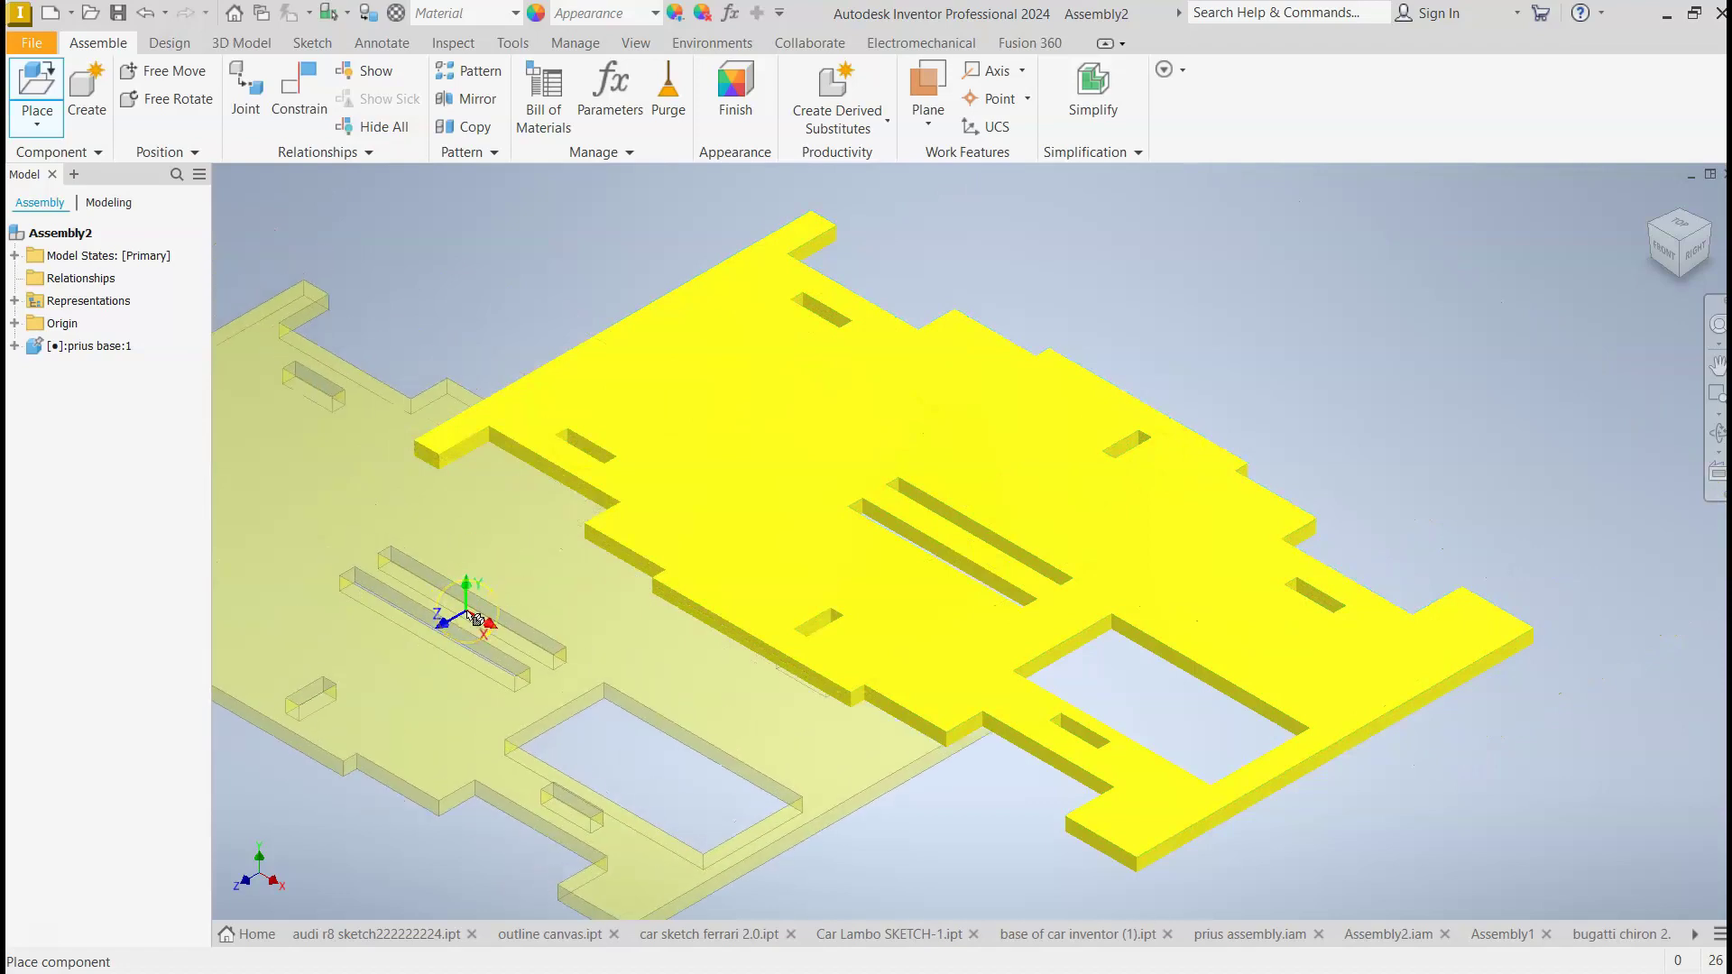
key(Escape)
Free Move the prius base plate to check its placement.
scroll(943, 482, down, 5)
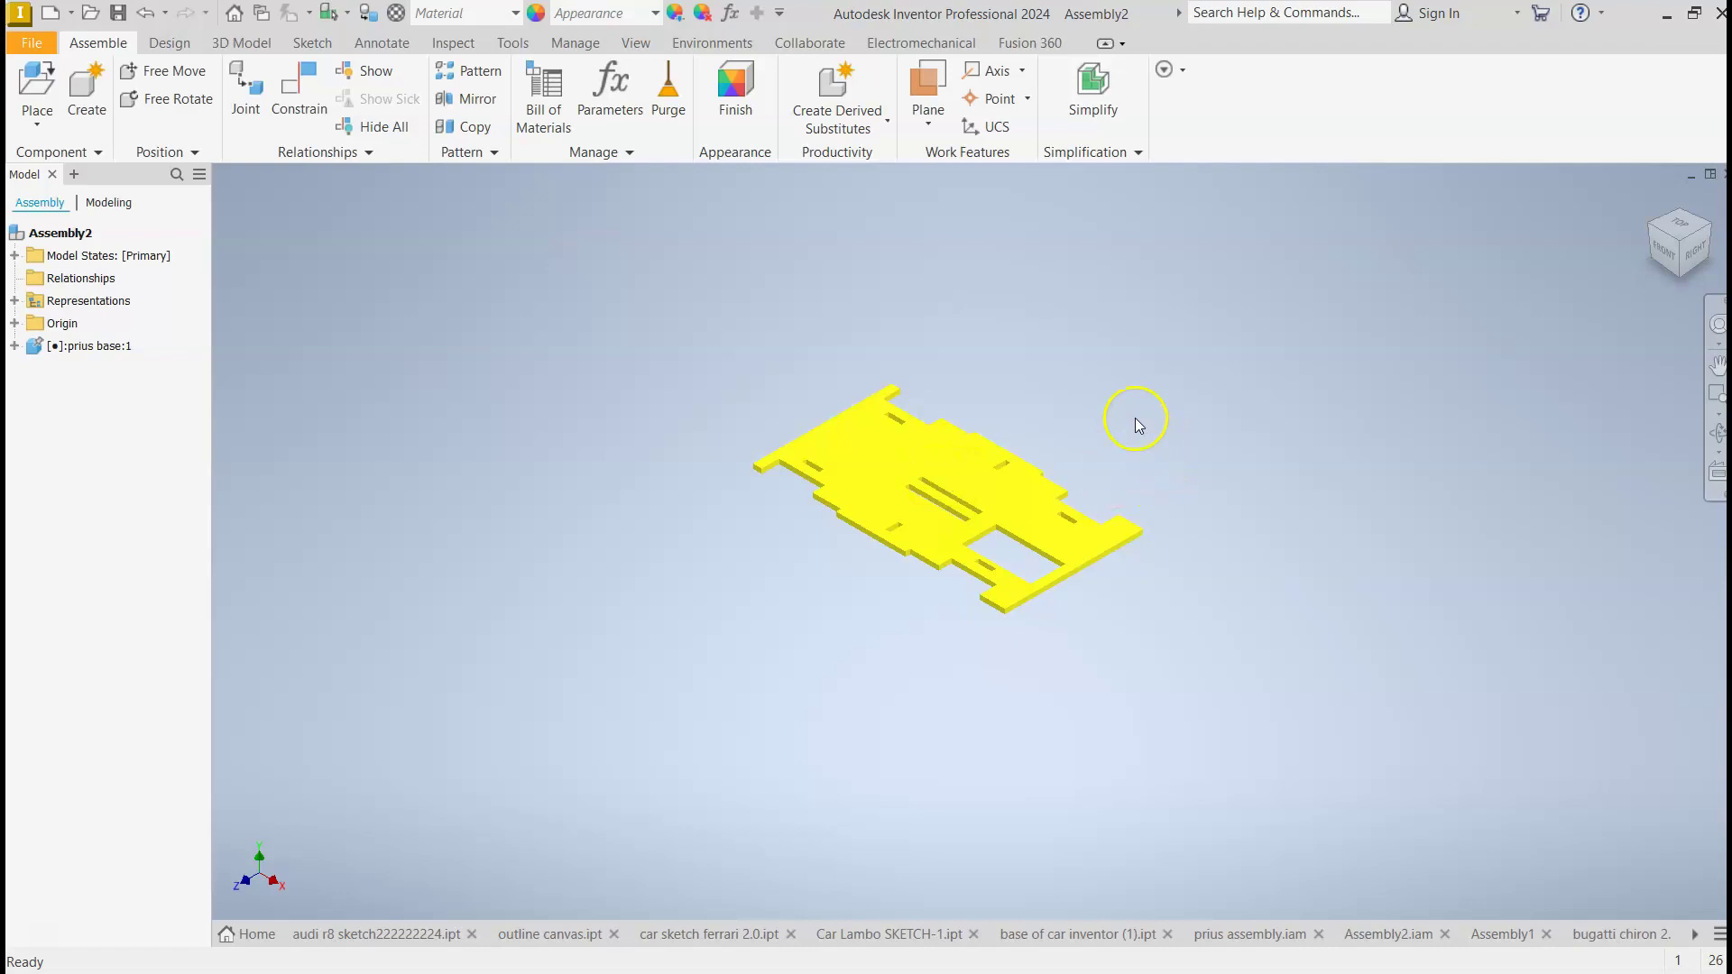
click(164, 70)
click(762, 424)
click(854, 451)
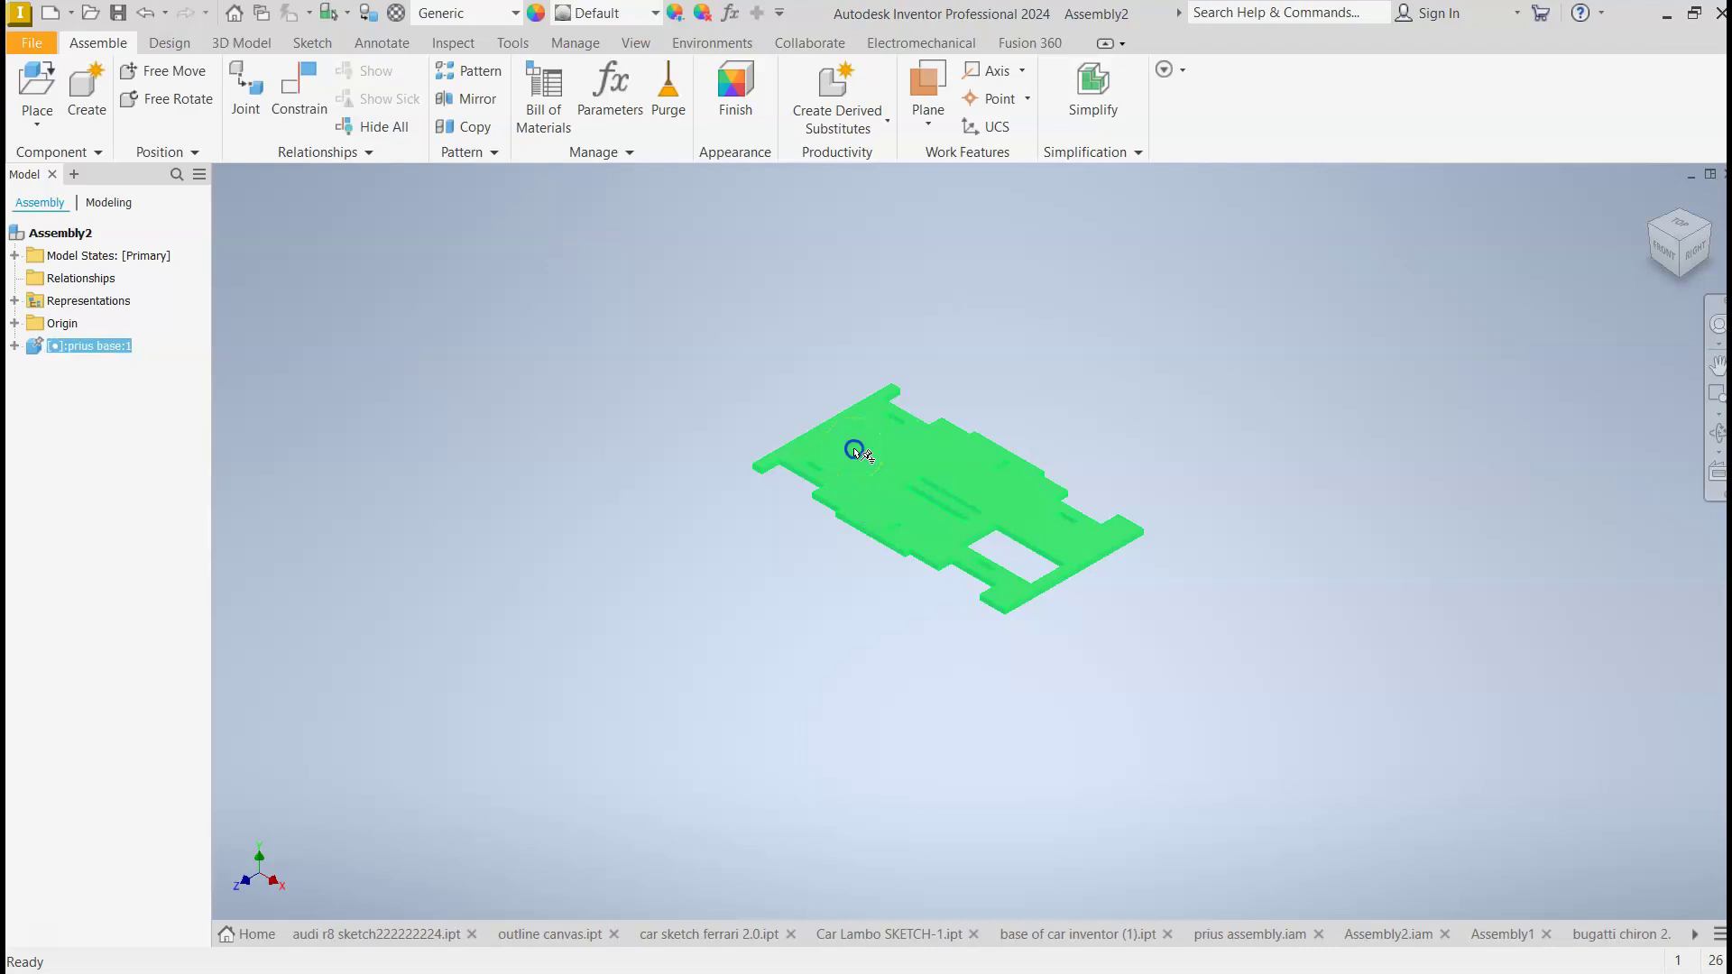
click(907, 456)
click(914, 451)
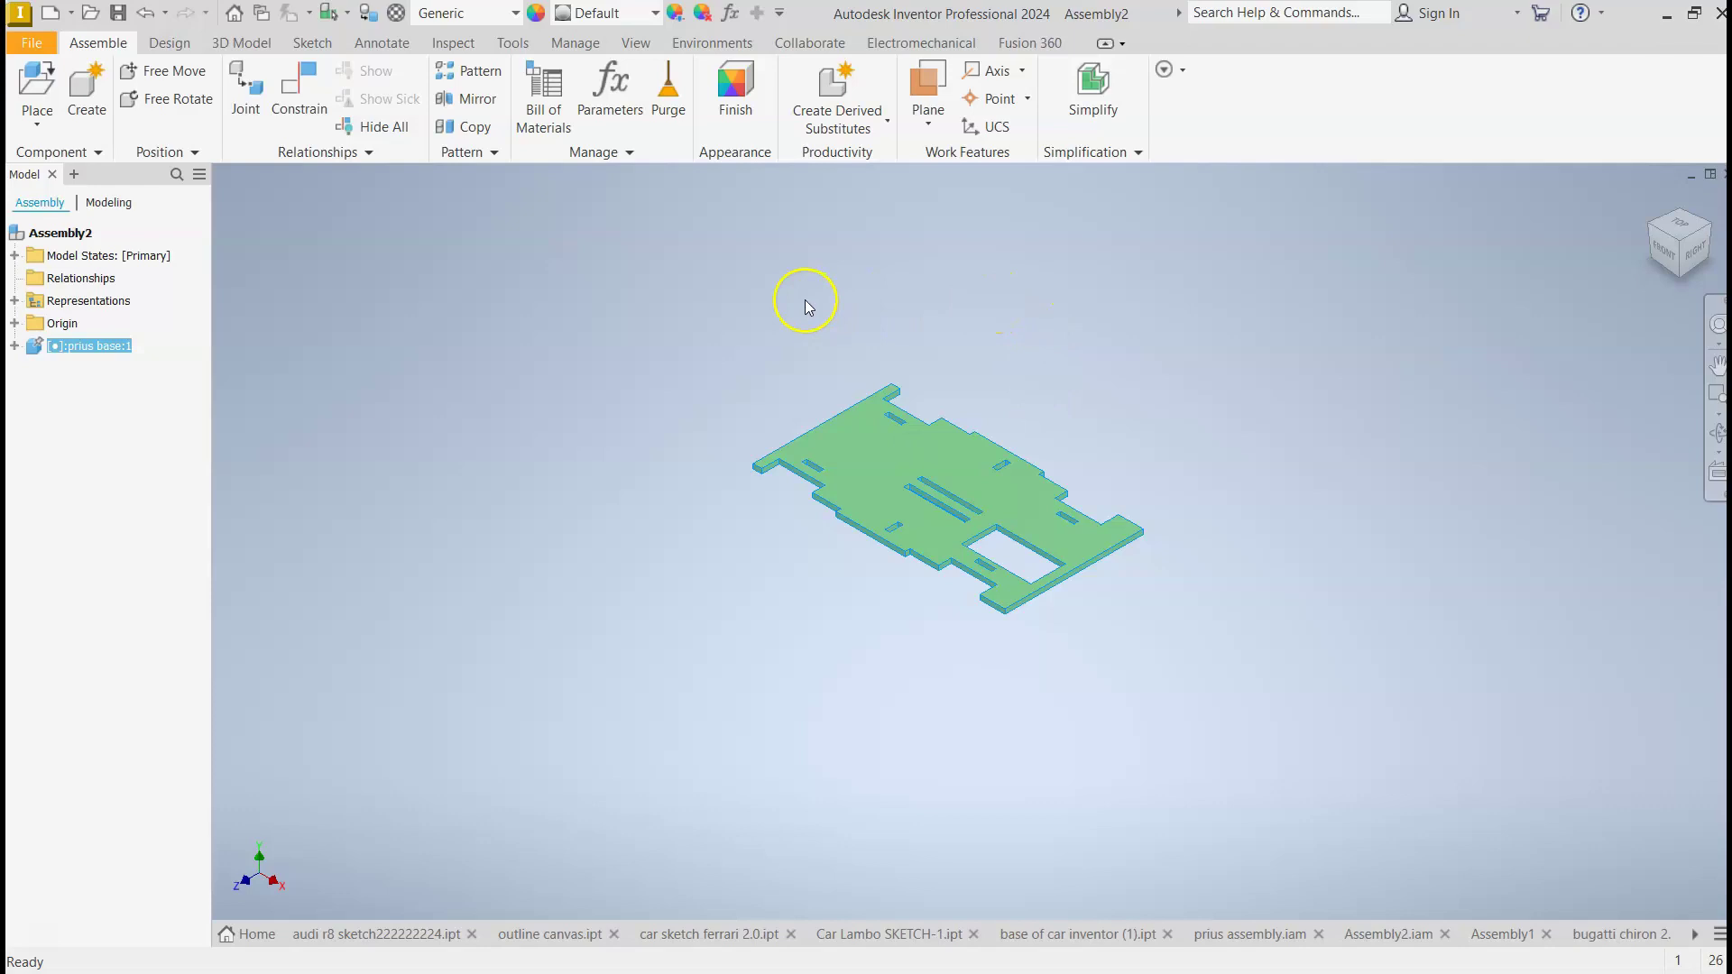
Select the 'prius' part and drop a single copy beside the yellow base.
click(37, 90)
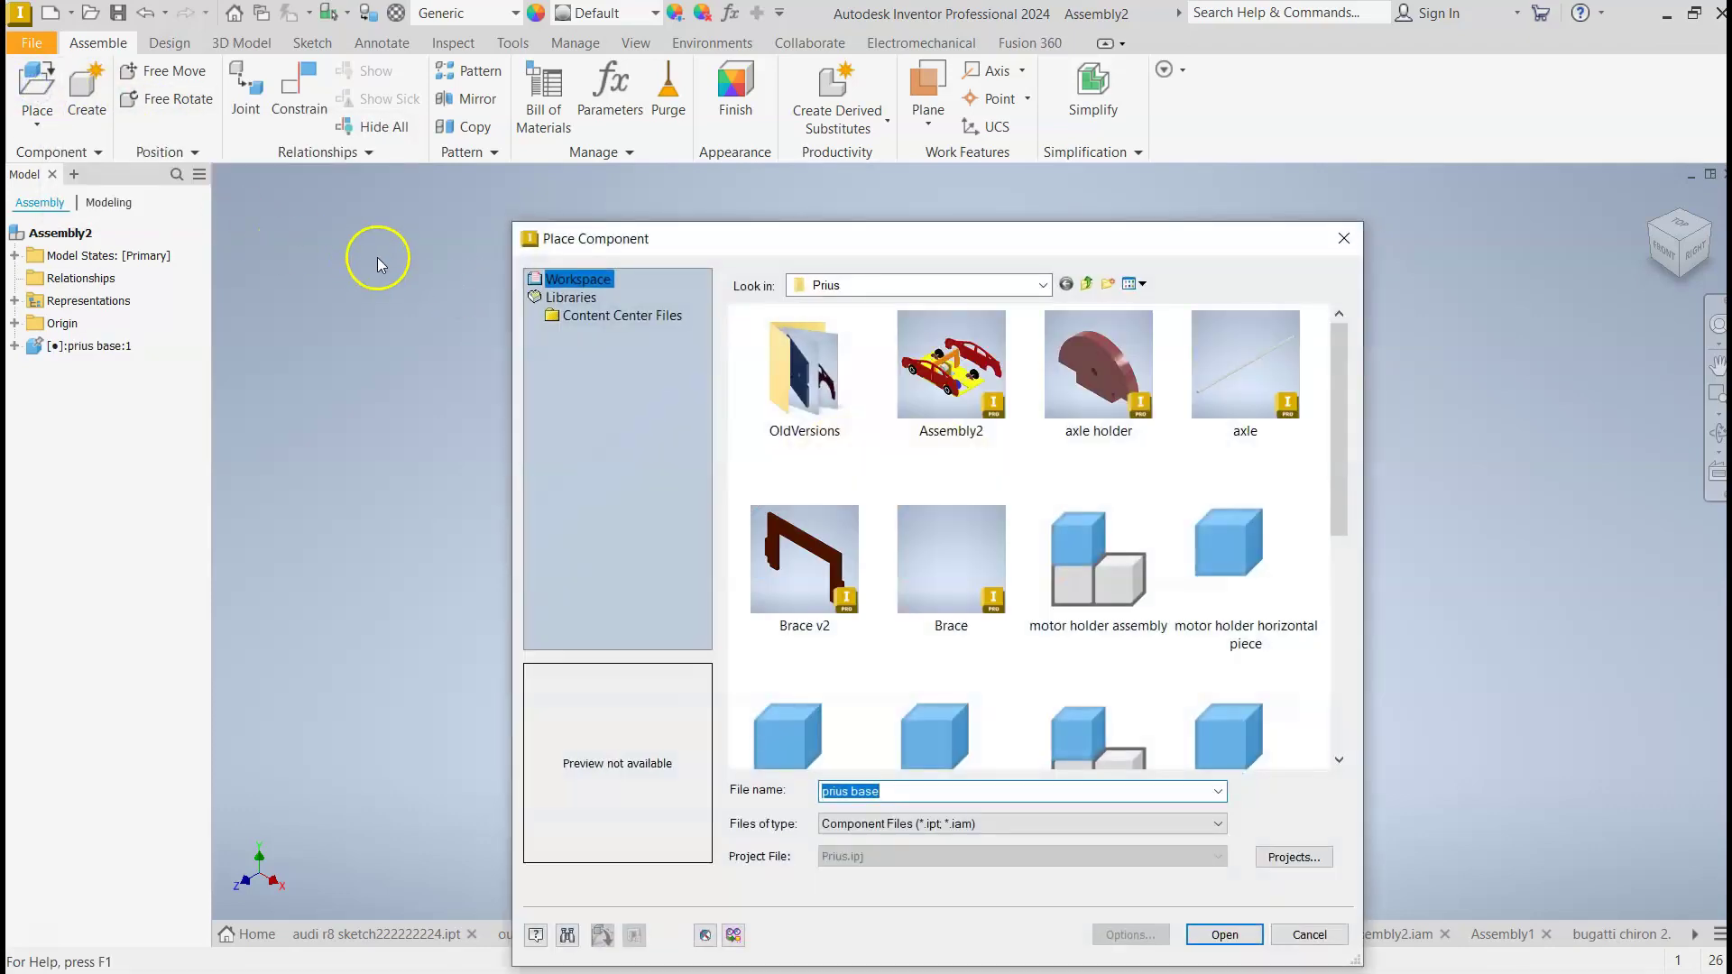
scroll(1000, 475, down, 3)
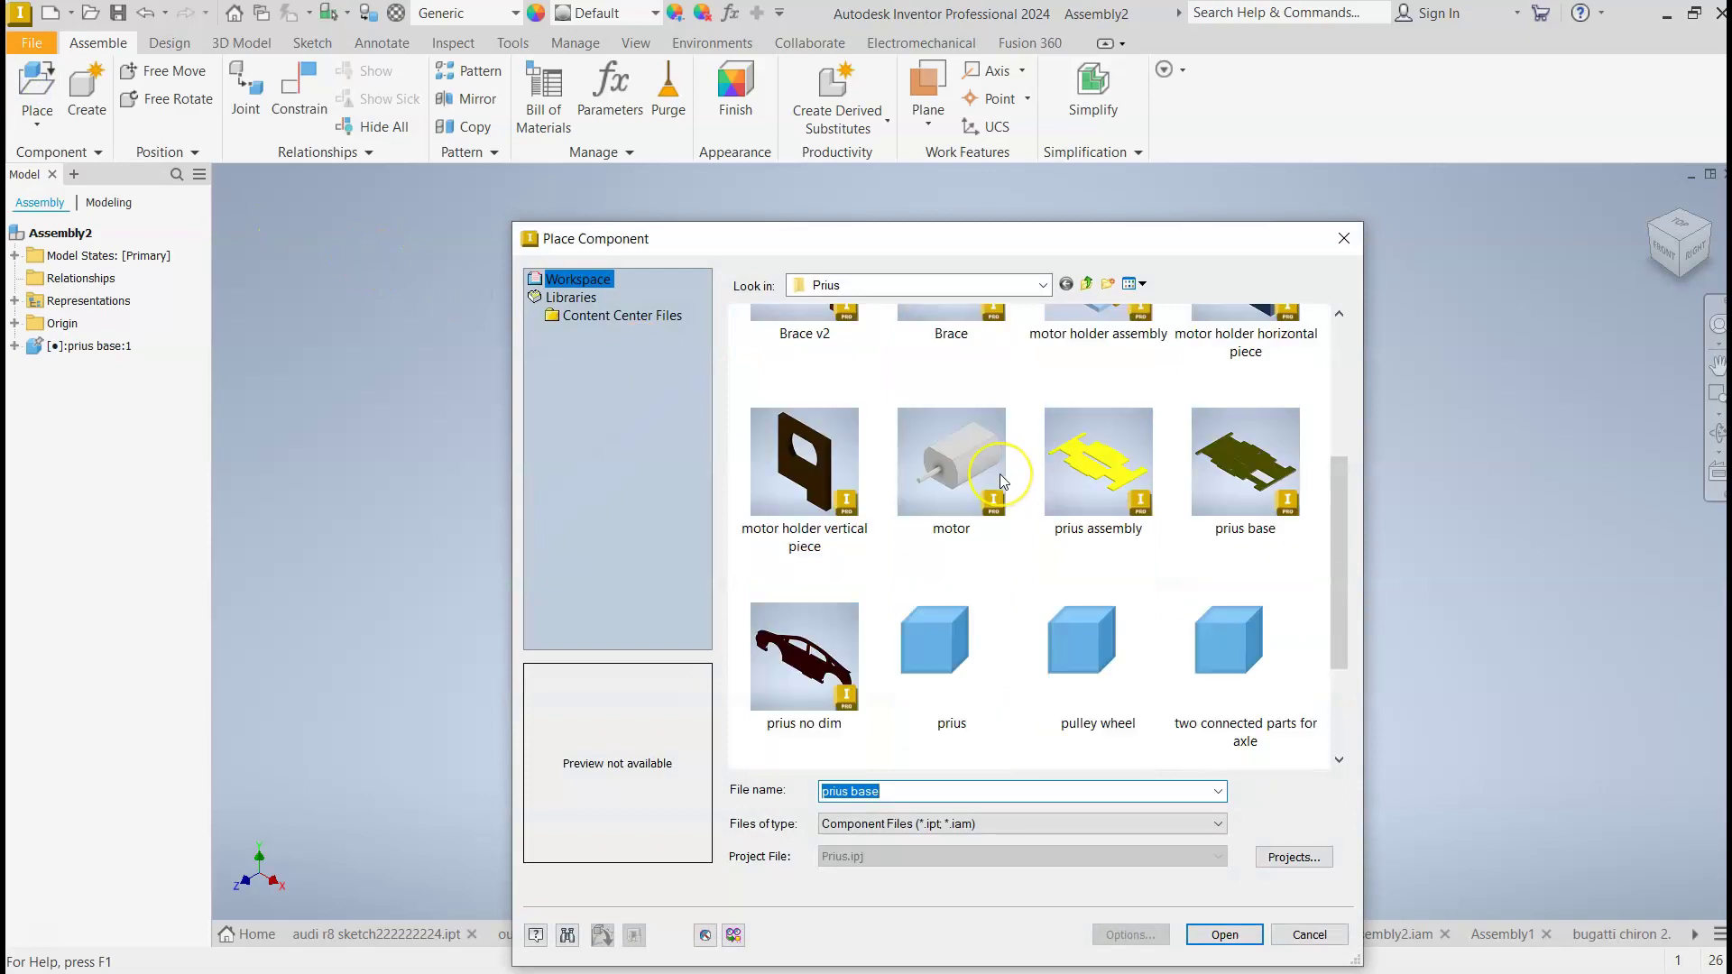
scroll(1000, 476, down, 2)
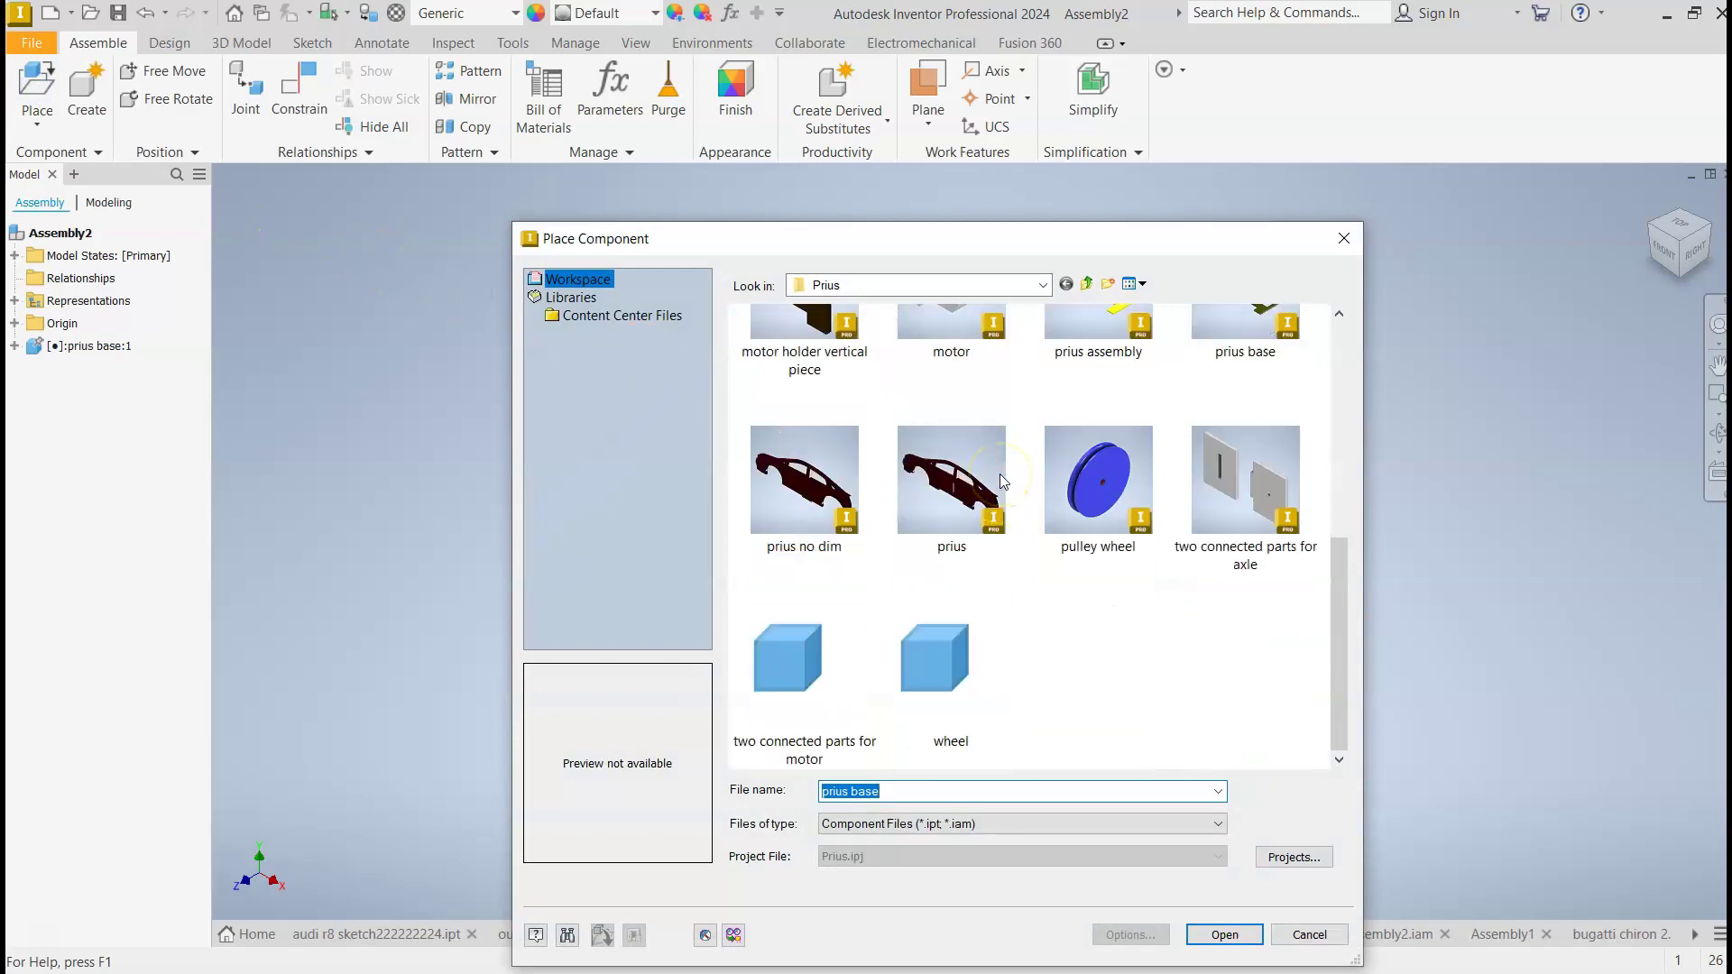
click(938, 496)
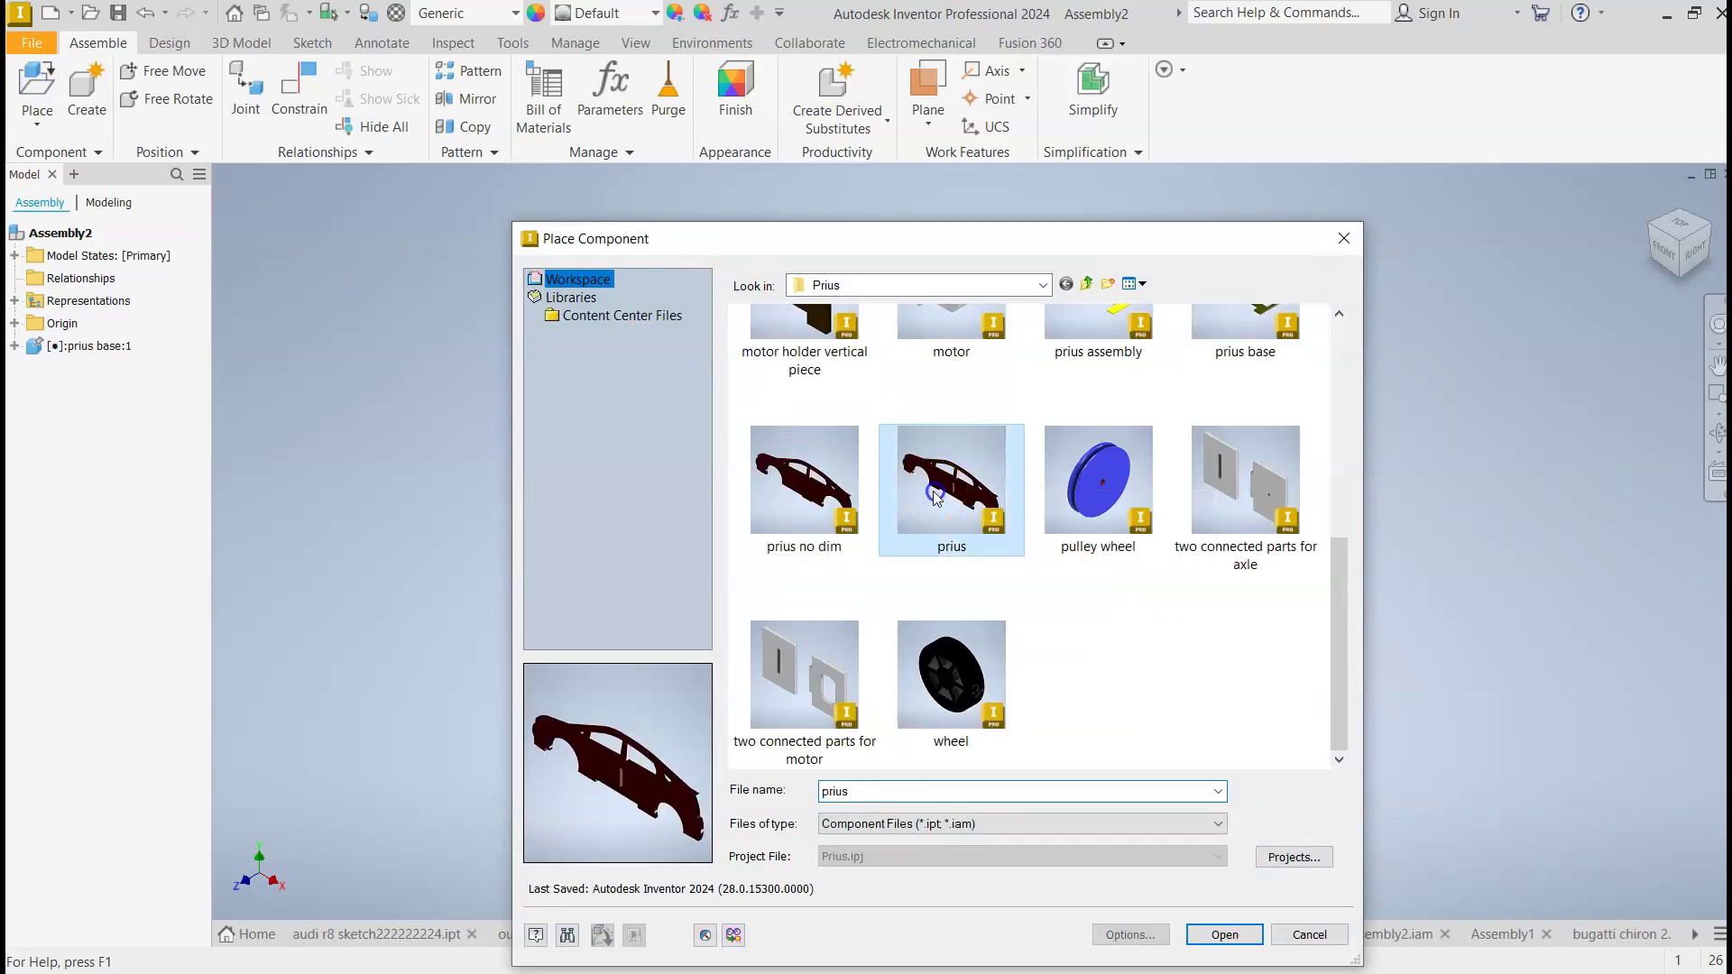
click(1224, 934)
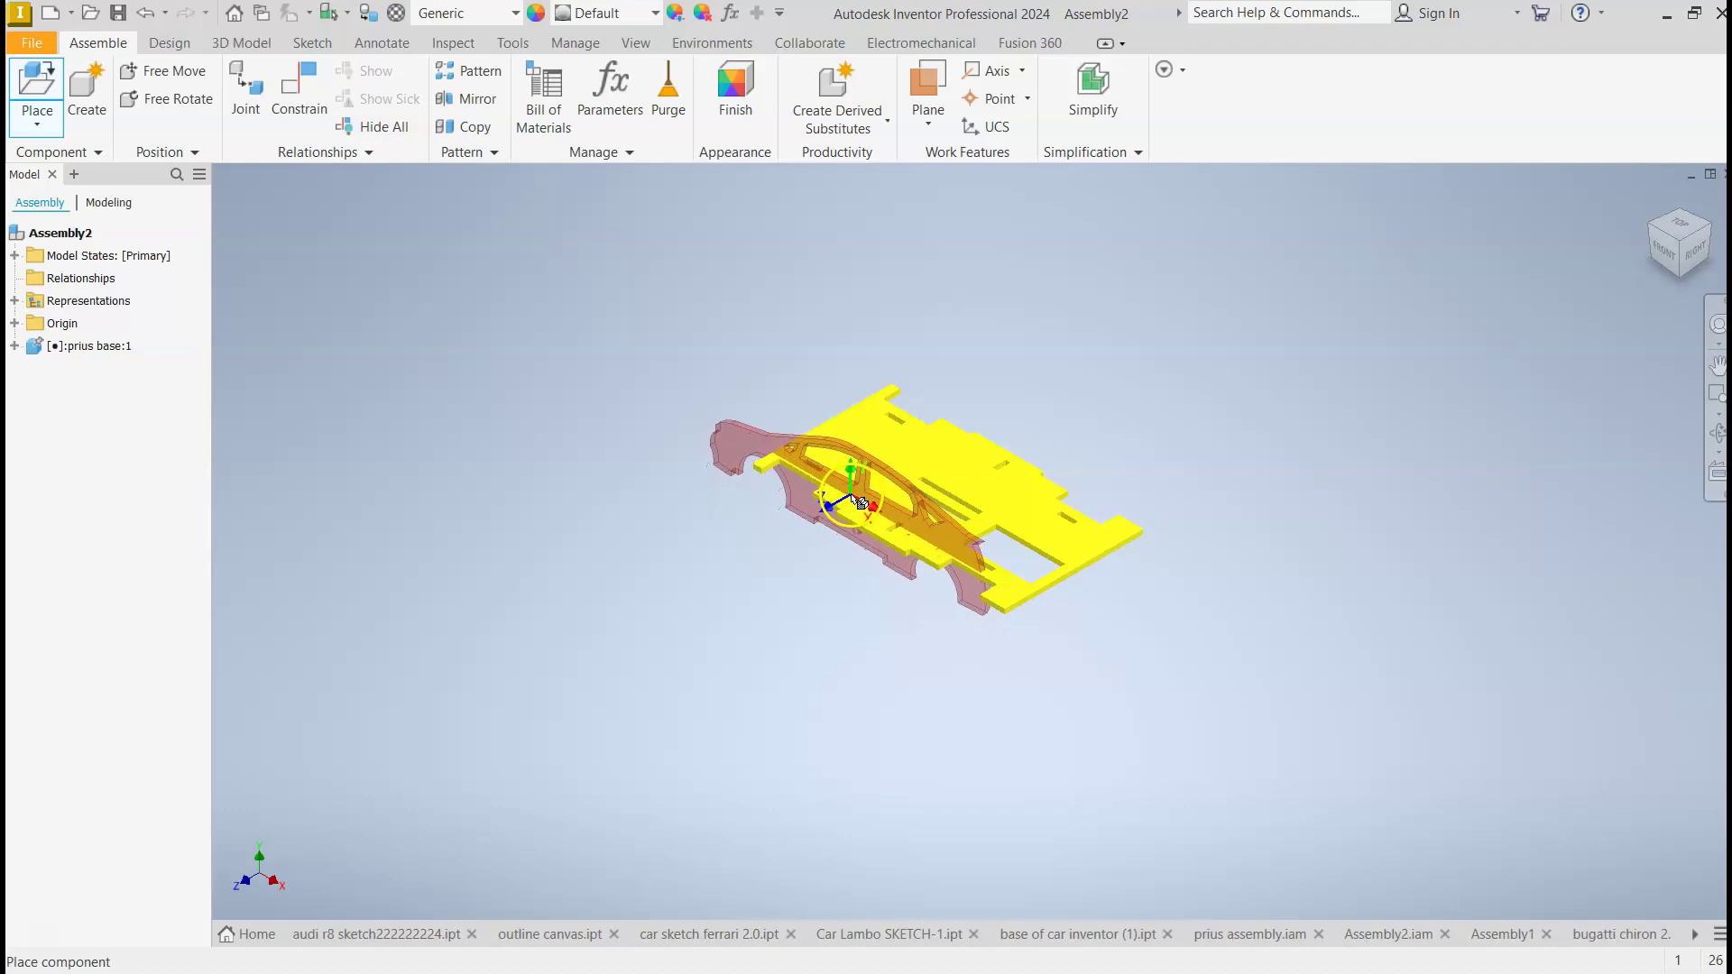
click(852, 506)
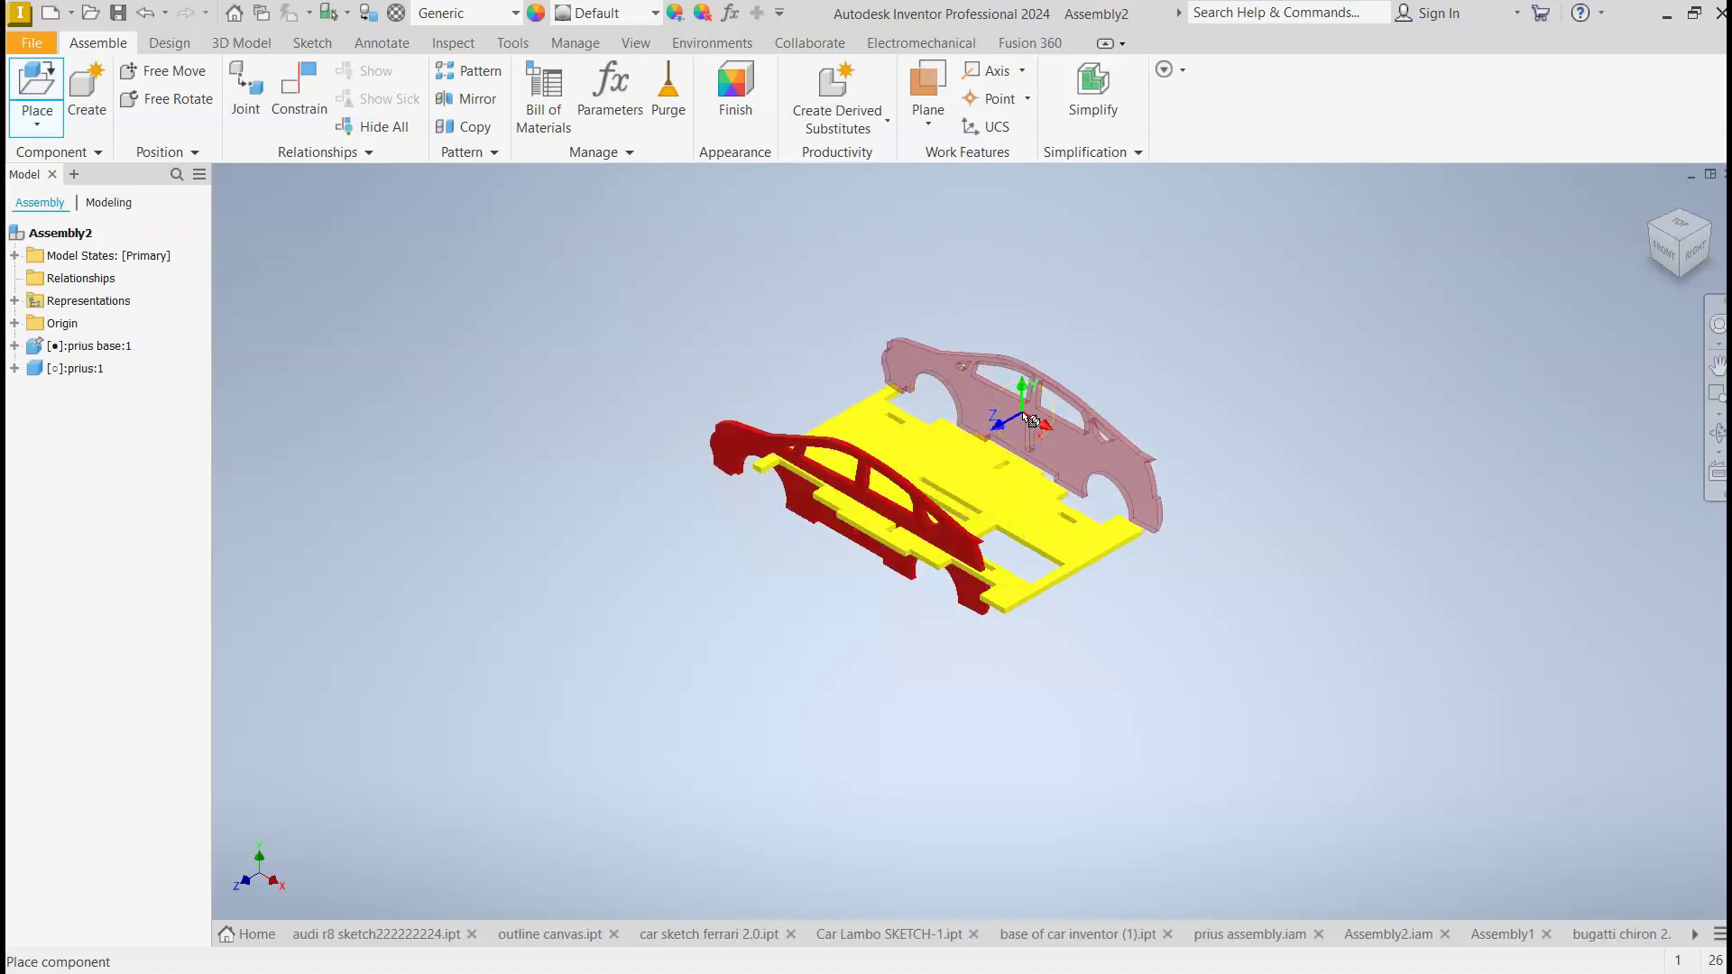
key(Escape)
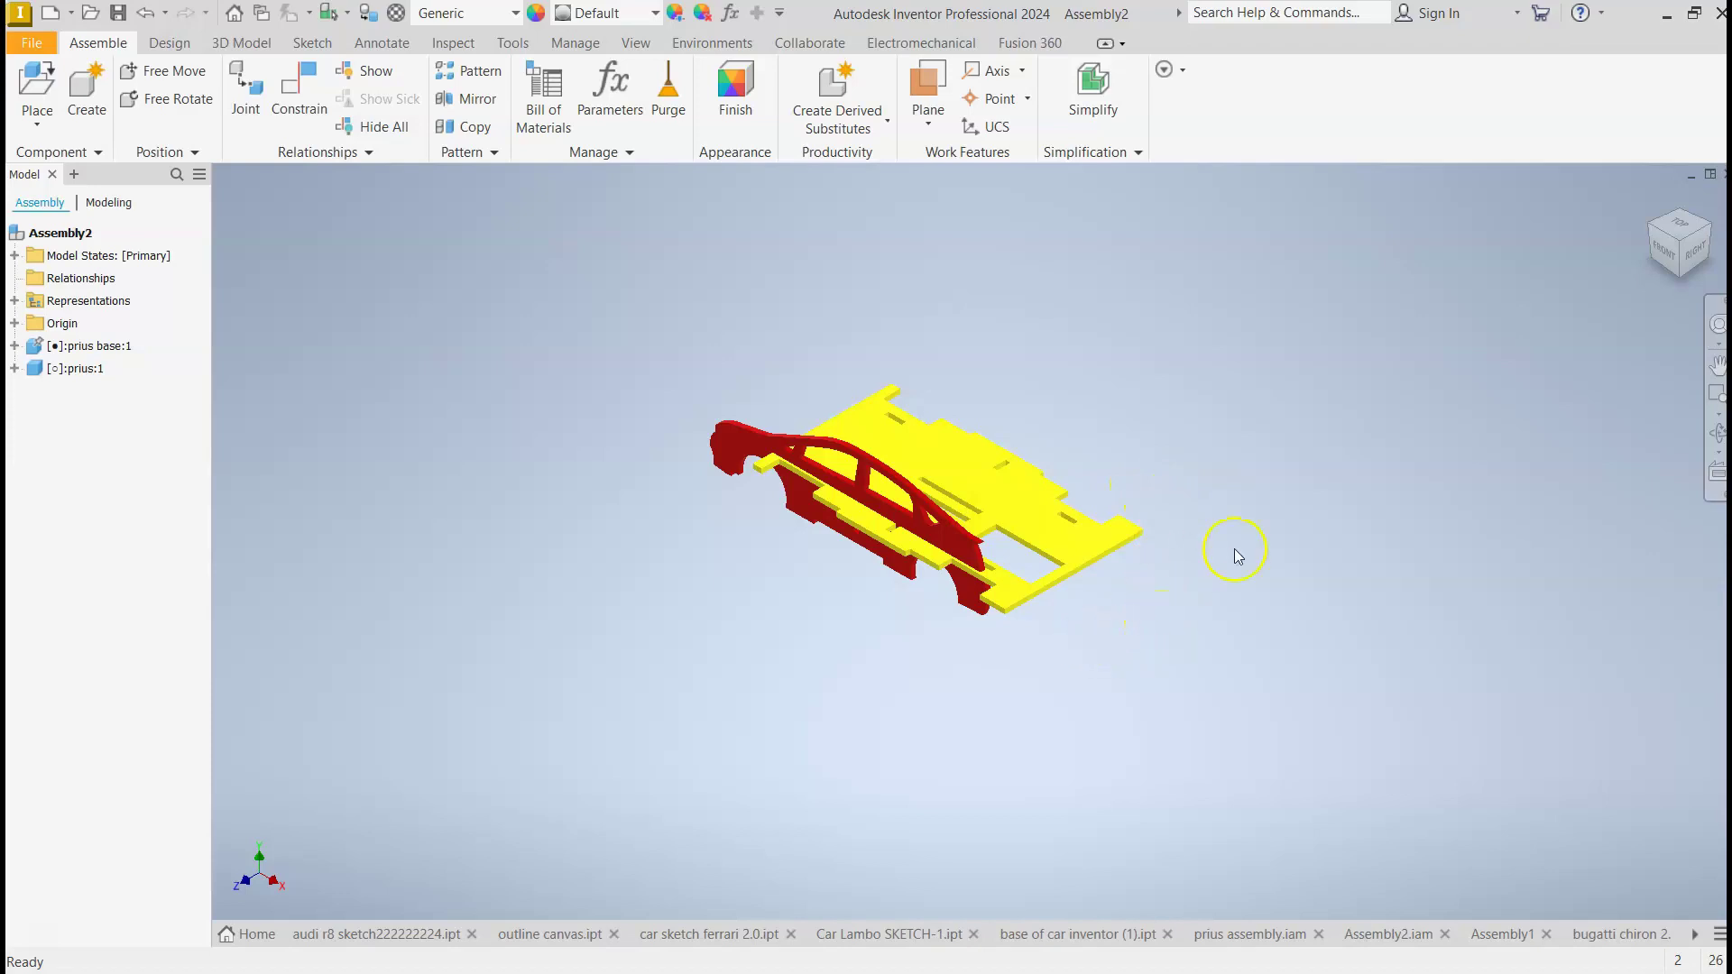
Raise the red side panel above the base and shift it left toward the base edge.
click(1668, 252)
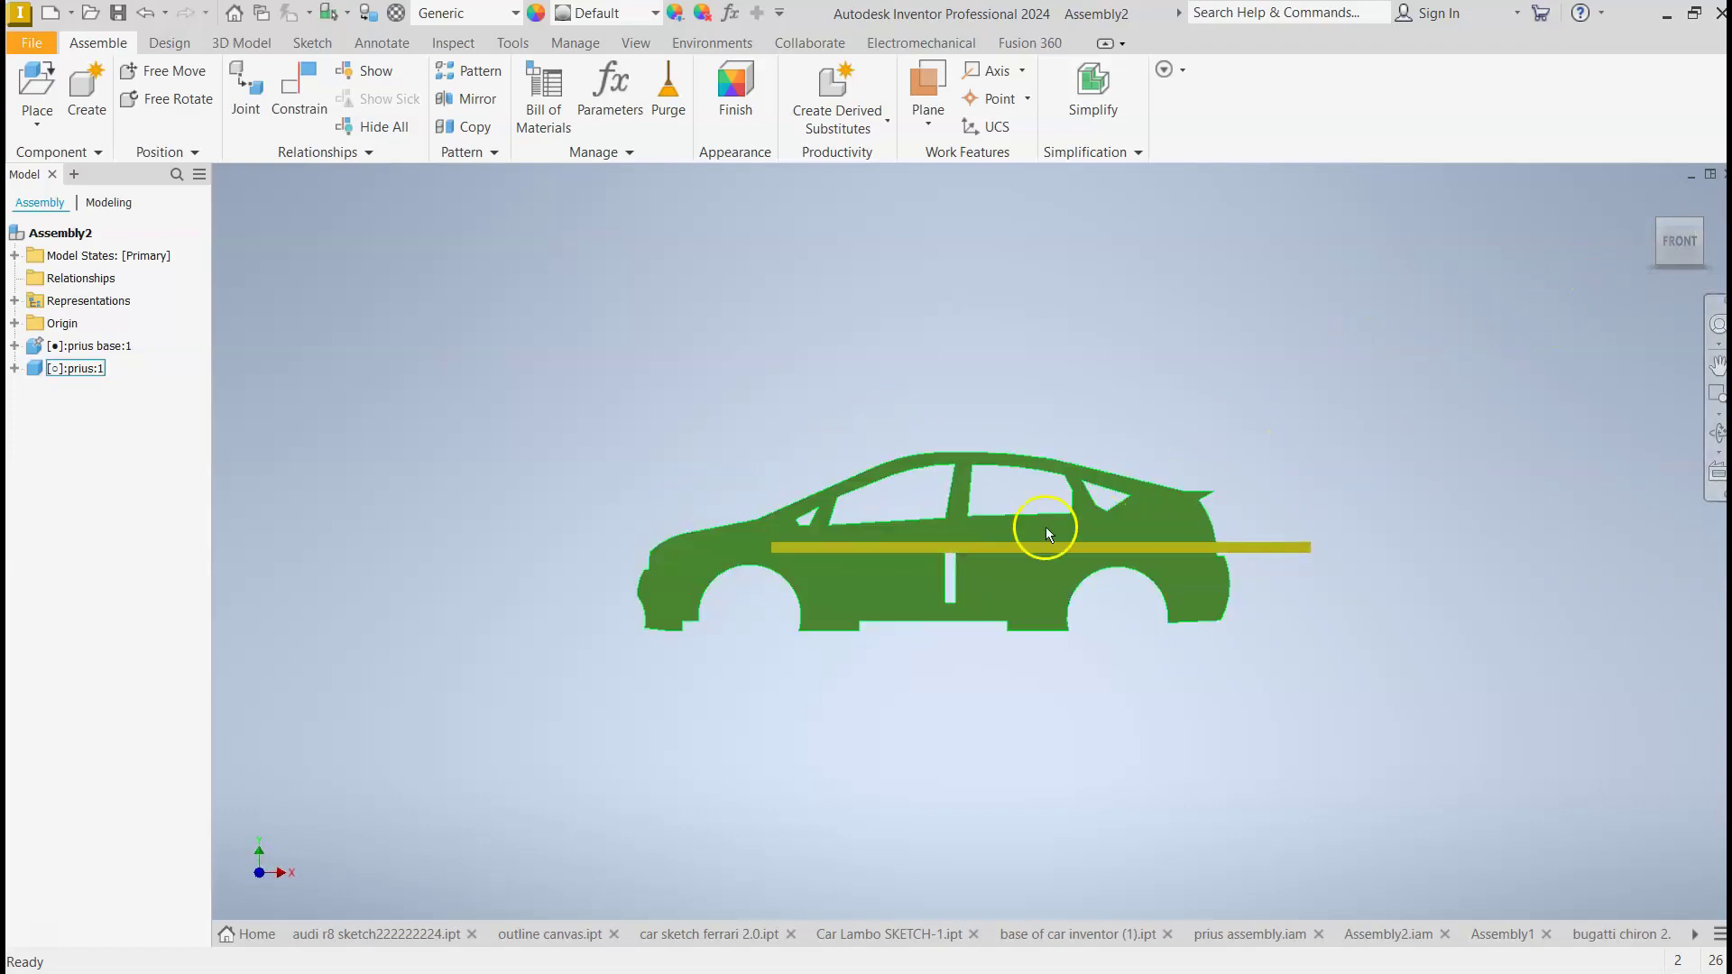
drag(1032, 529, 1131, 440)
click(1584, 328)
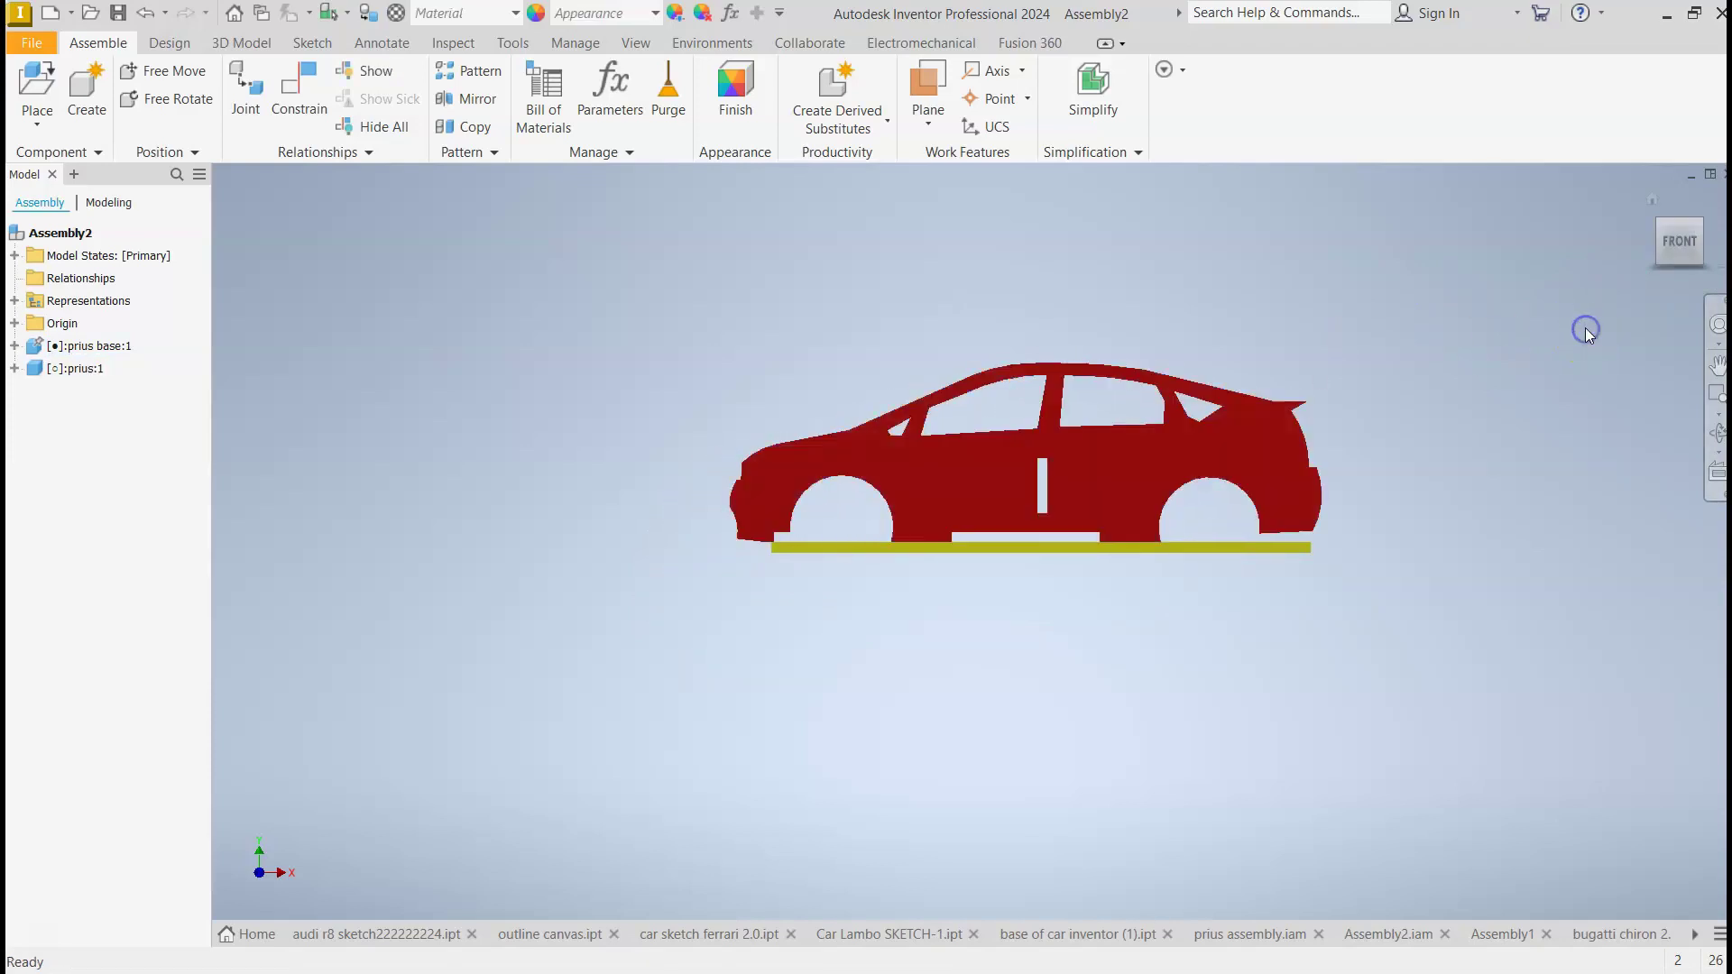
click(1700, 227)
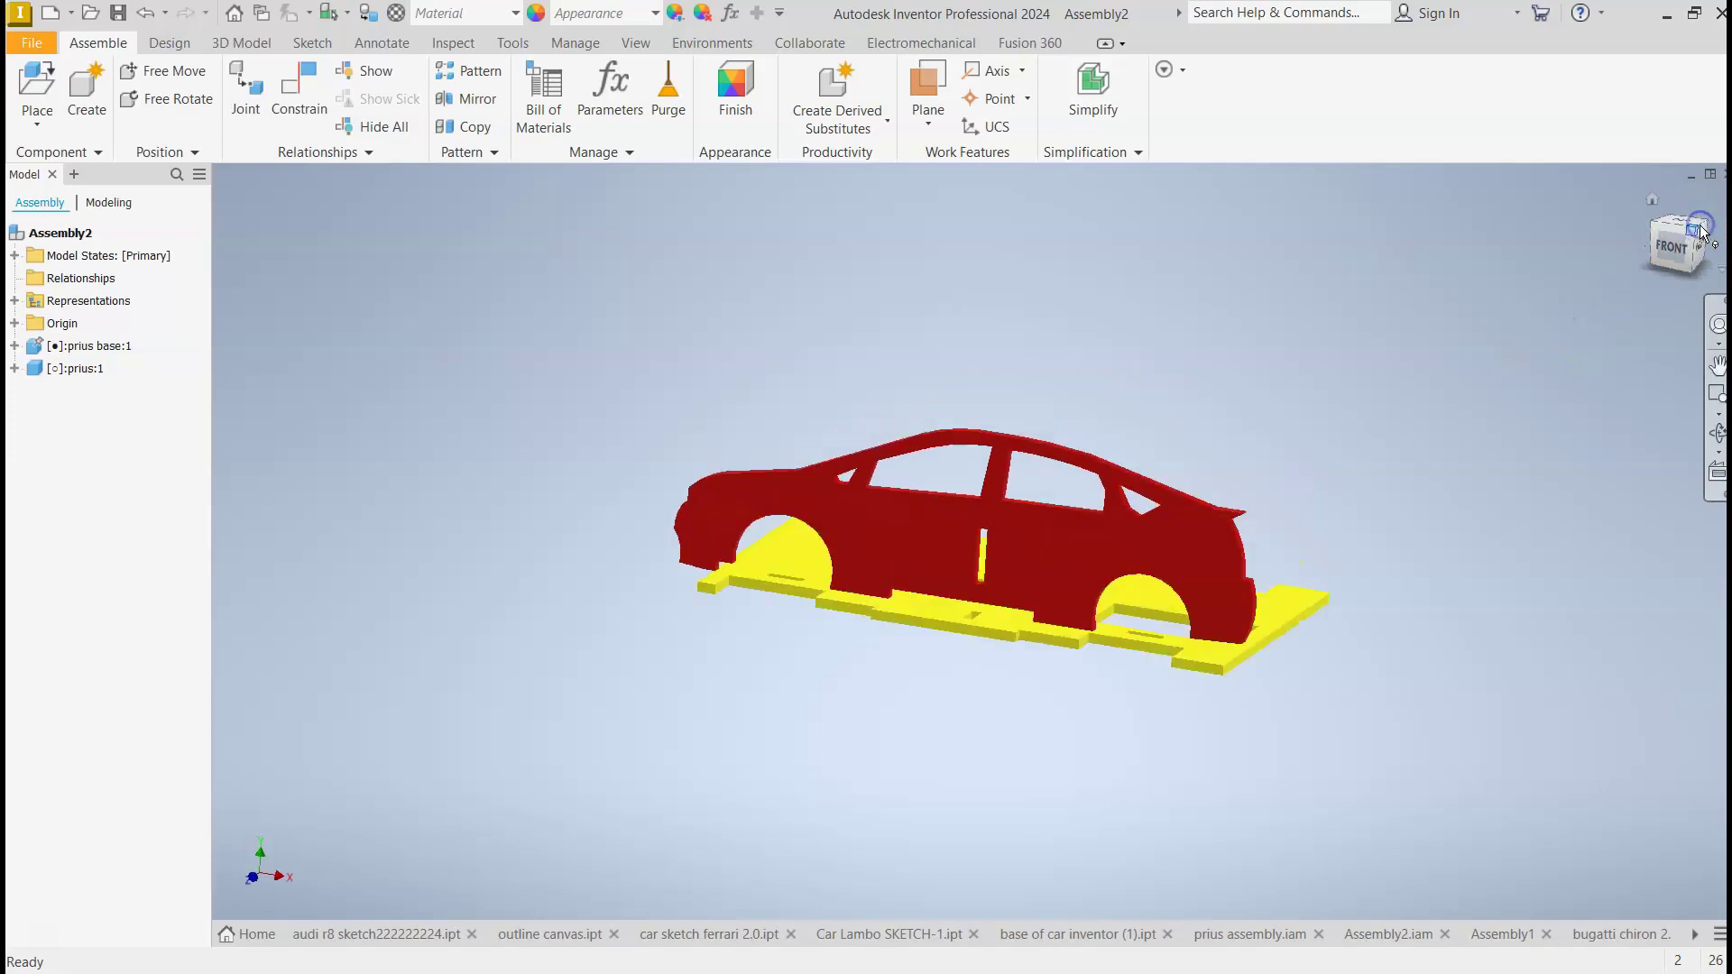
drag(1690, 238, 1292, 458)
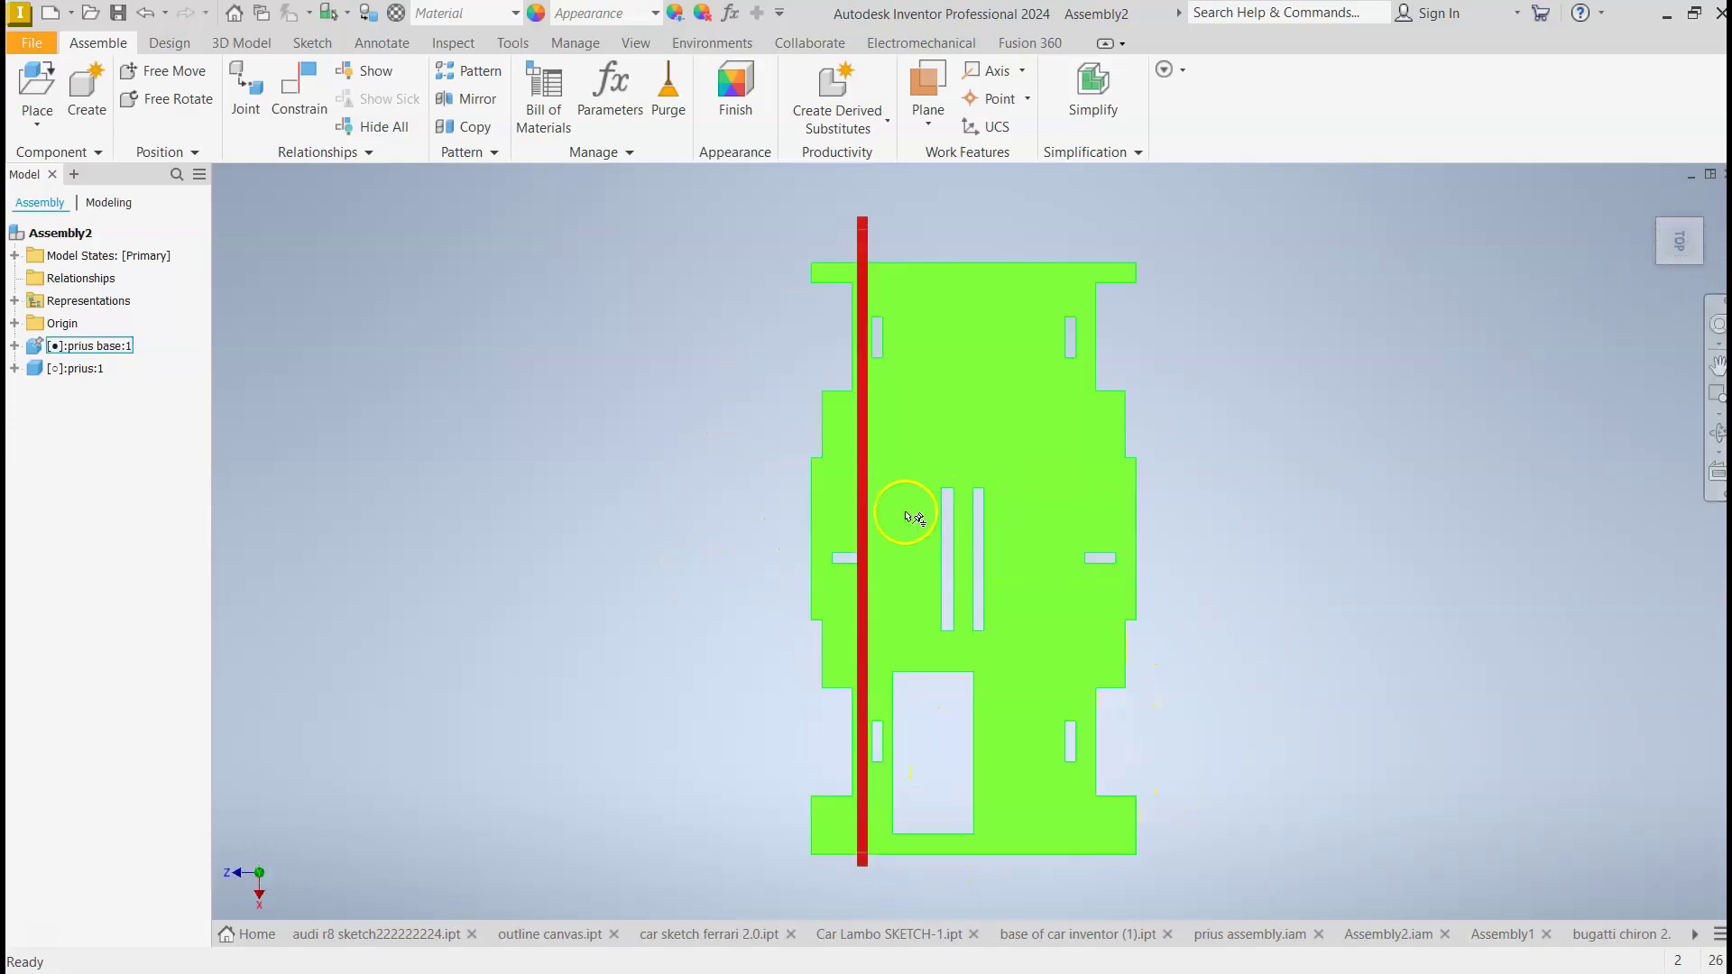
drag(859, 522, 817, 517)
click(1362, 472)
Reorient to an upright right view, then an isometric view zoomed on the panel's edge.
click(1702, 269)
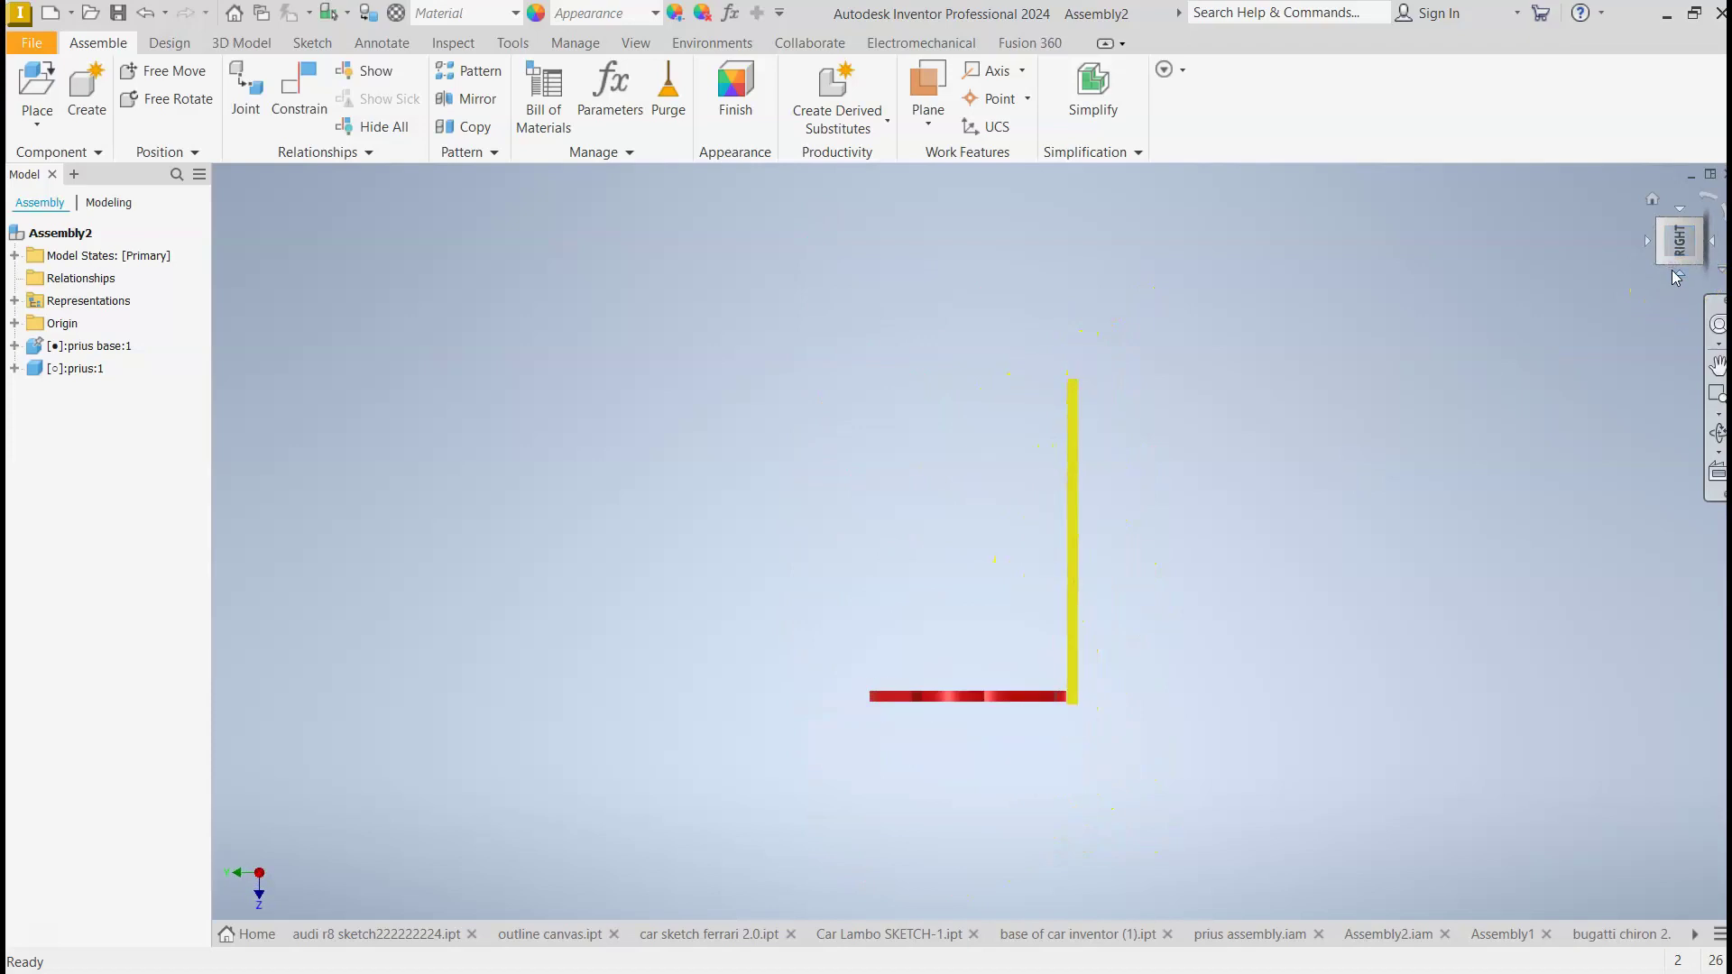
click(1719, 201)
click(1721, 219)
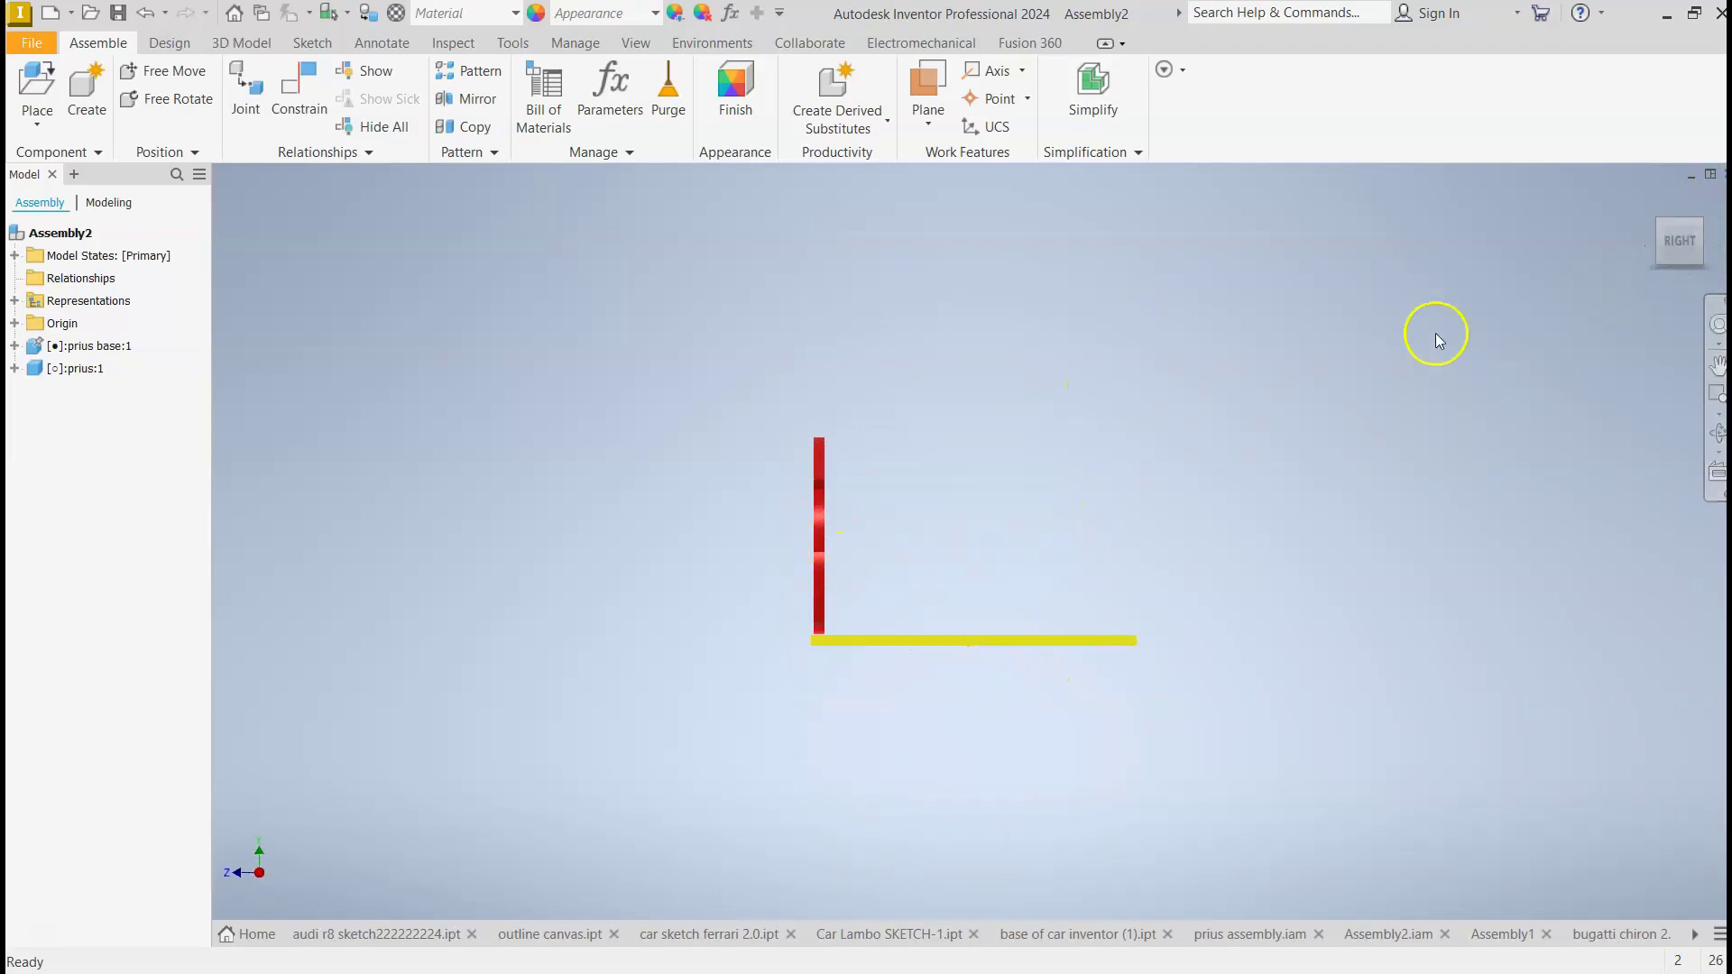
click(1656, 240)
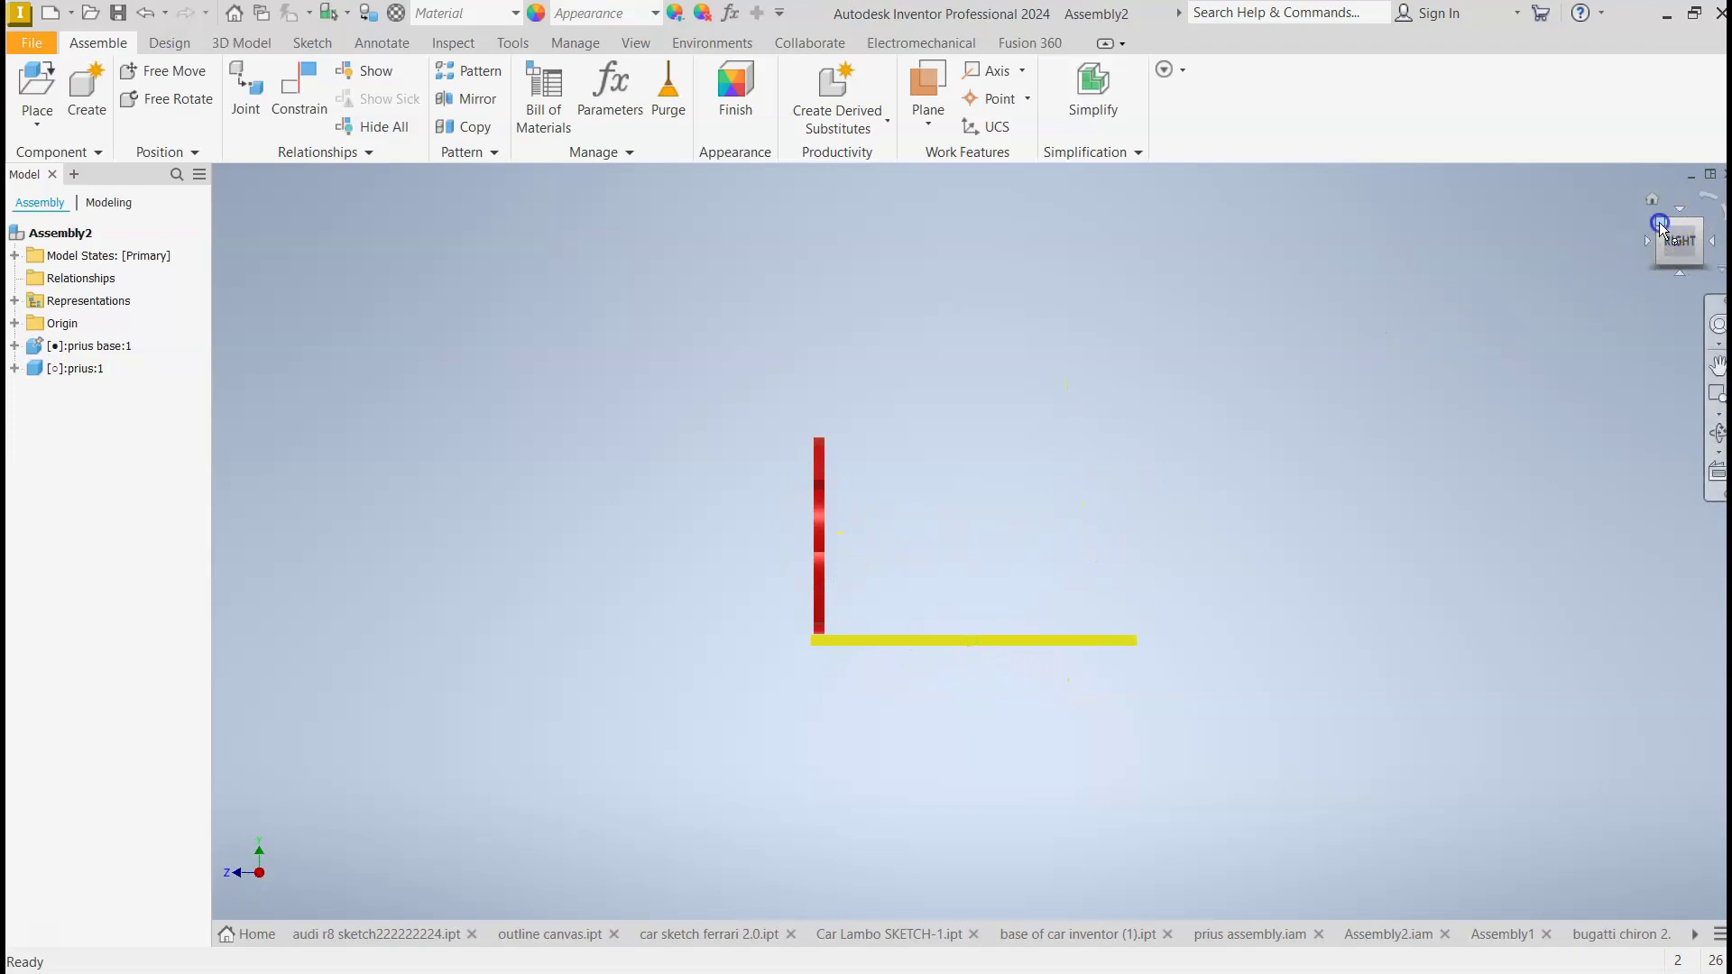
click(1660, 226)
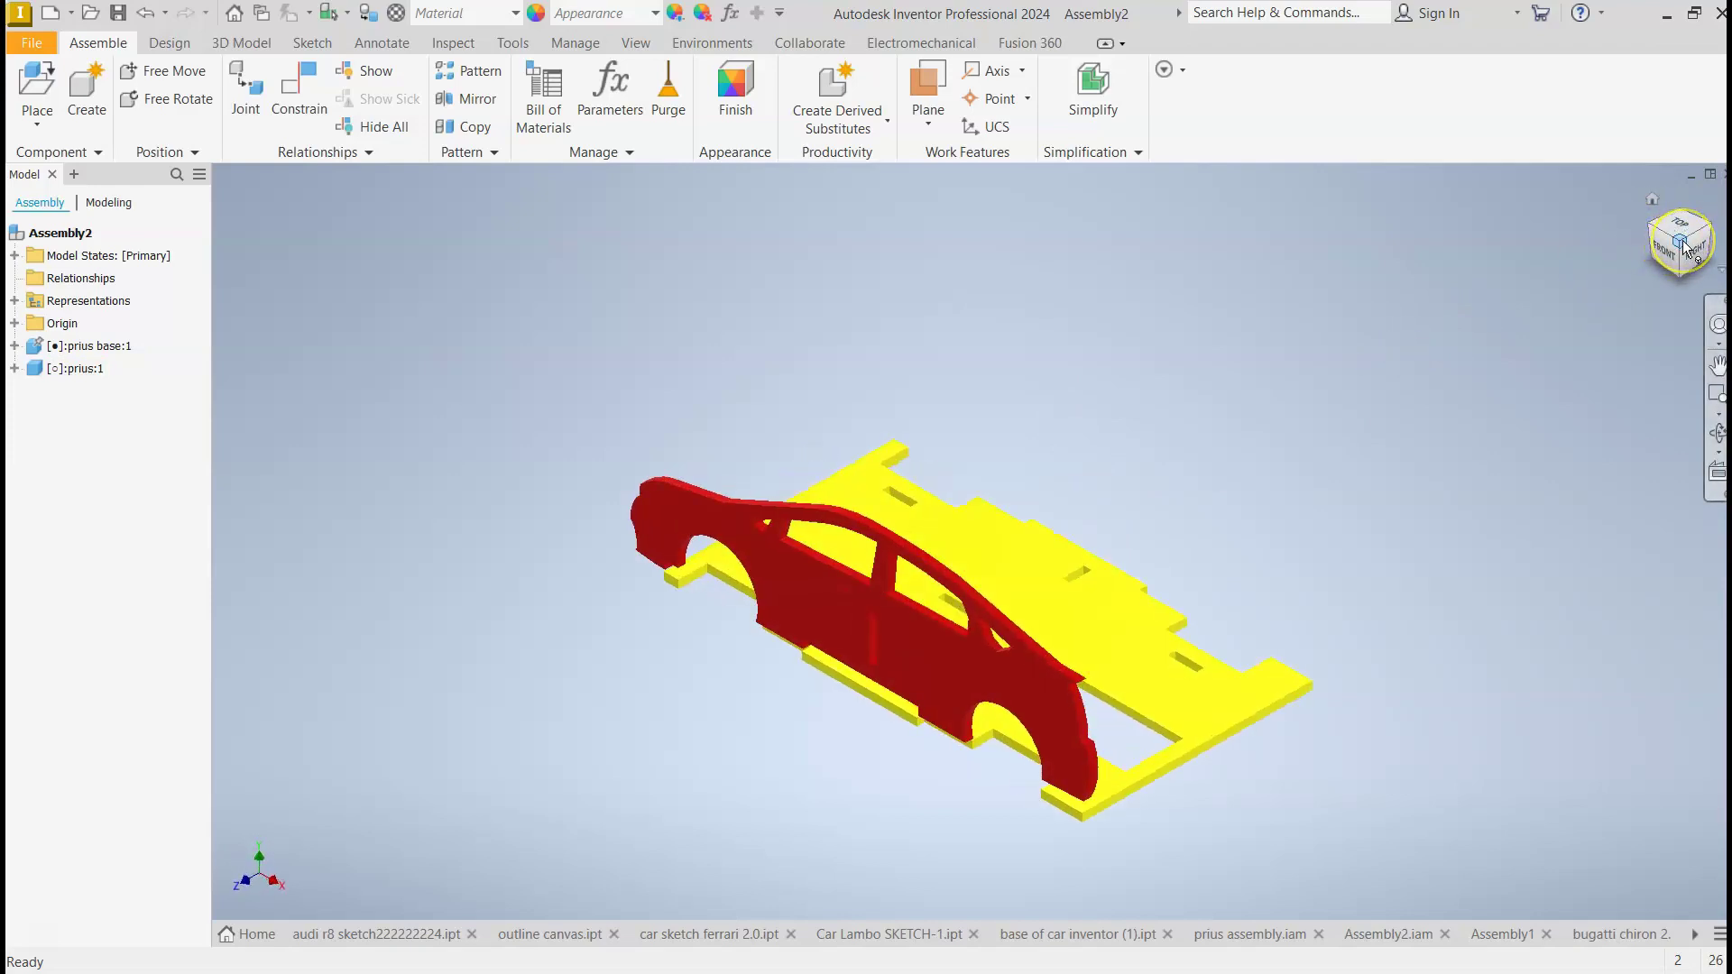
click(1440, 467)
scroll(868, 776, down, 8)
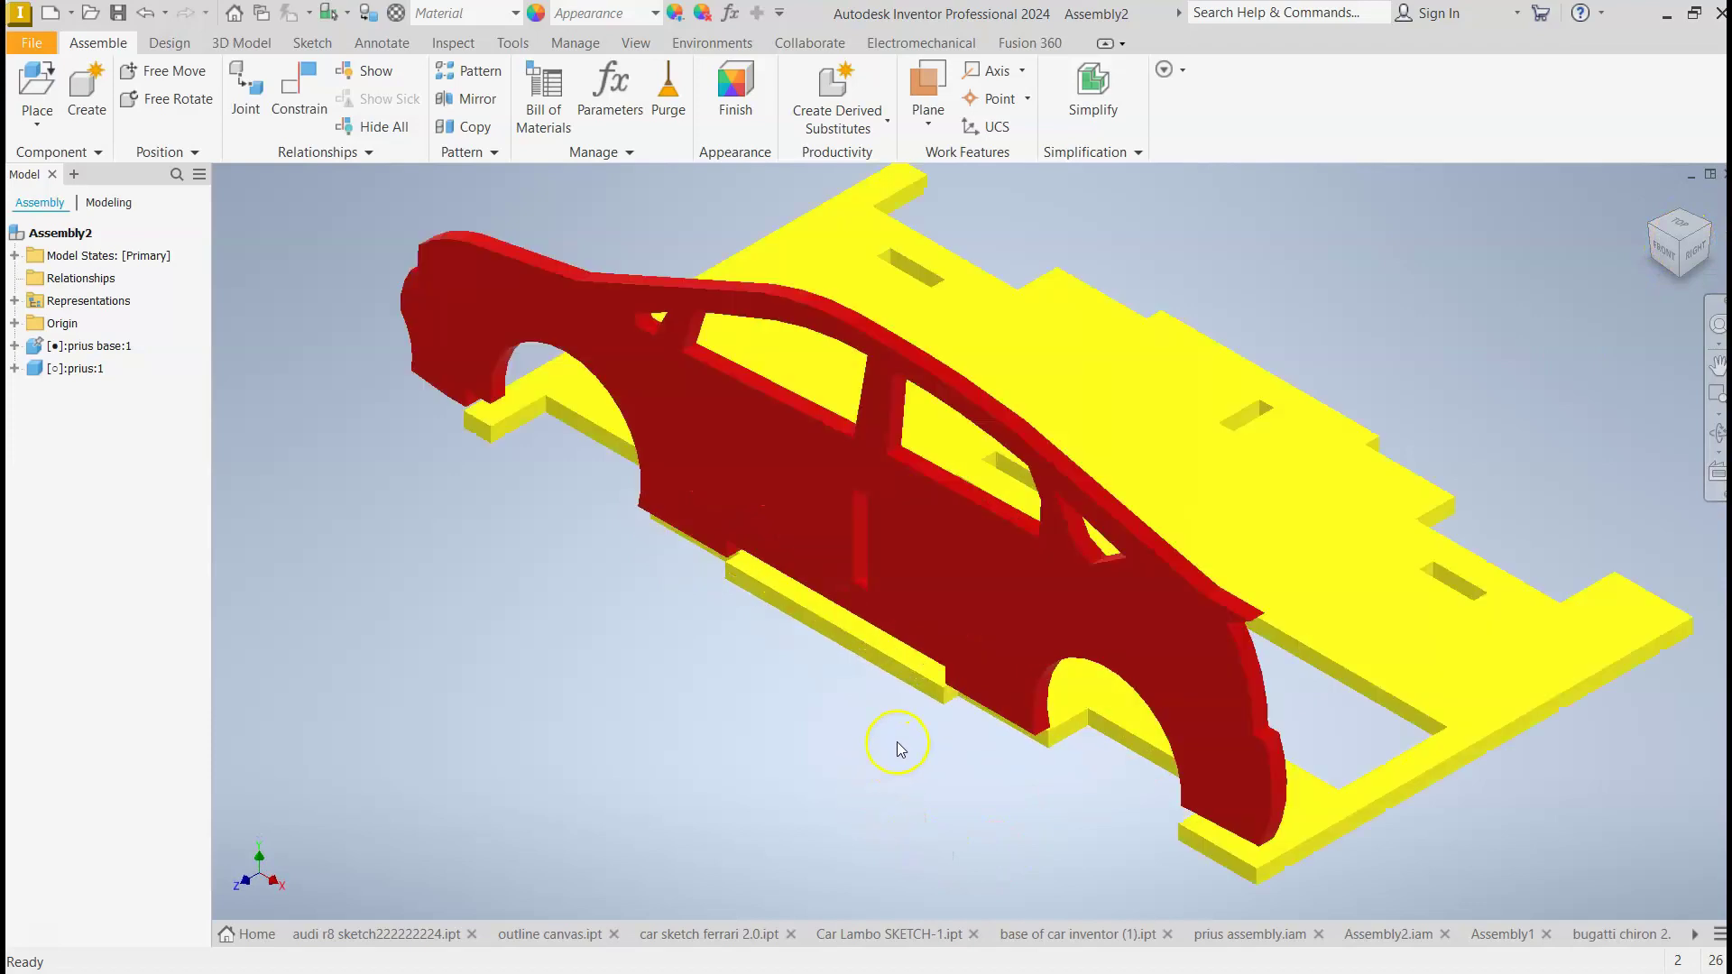
Mate the red panel's face flush with the yellow base's side face.
middle_drag(866, 696, 980, 745)
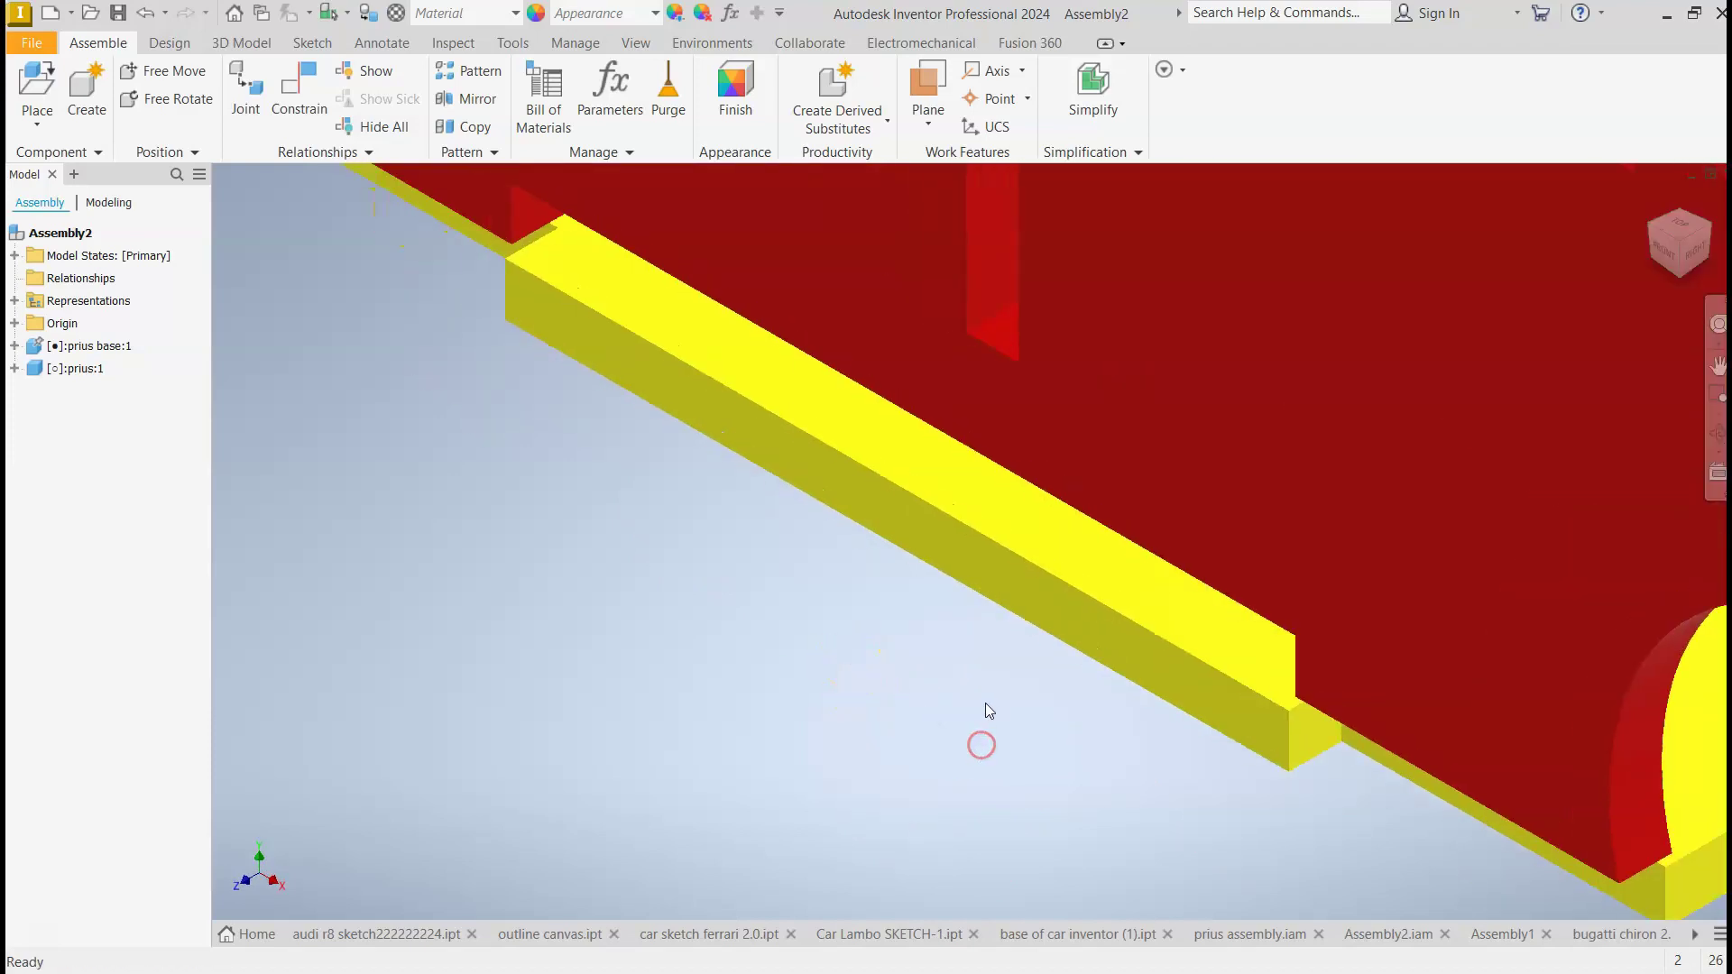
click(298, 87)
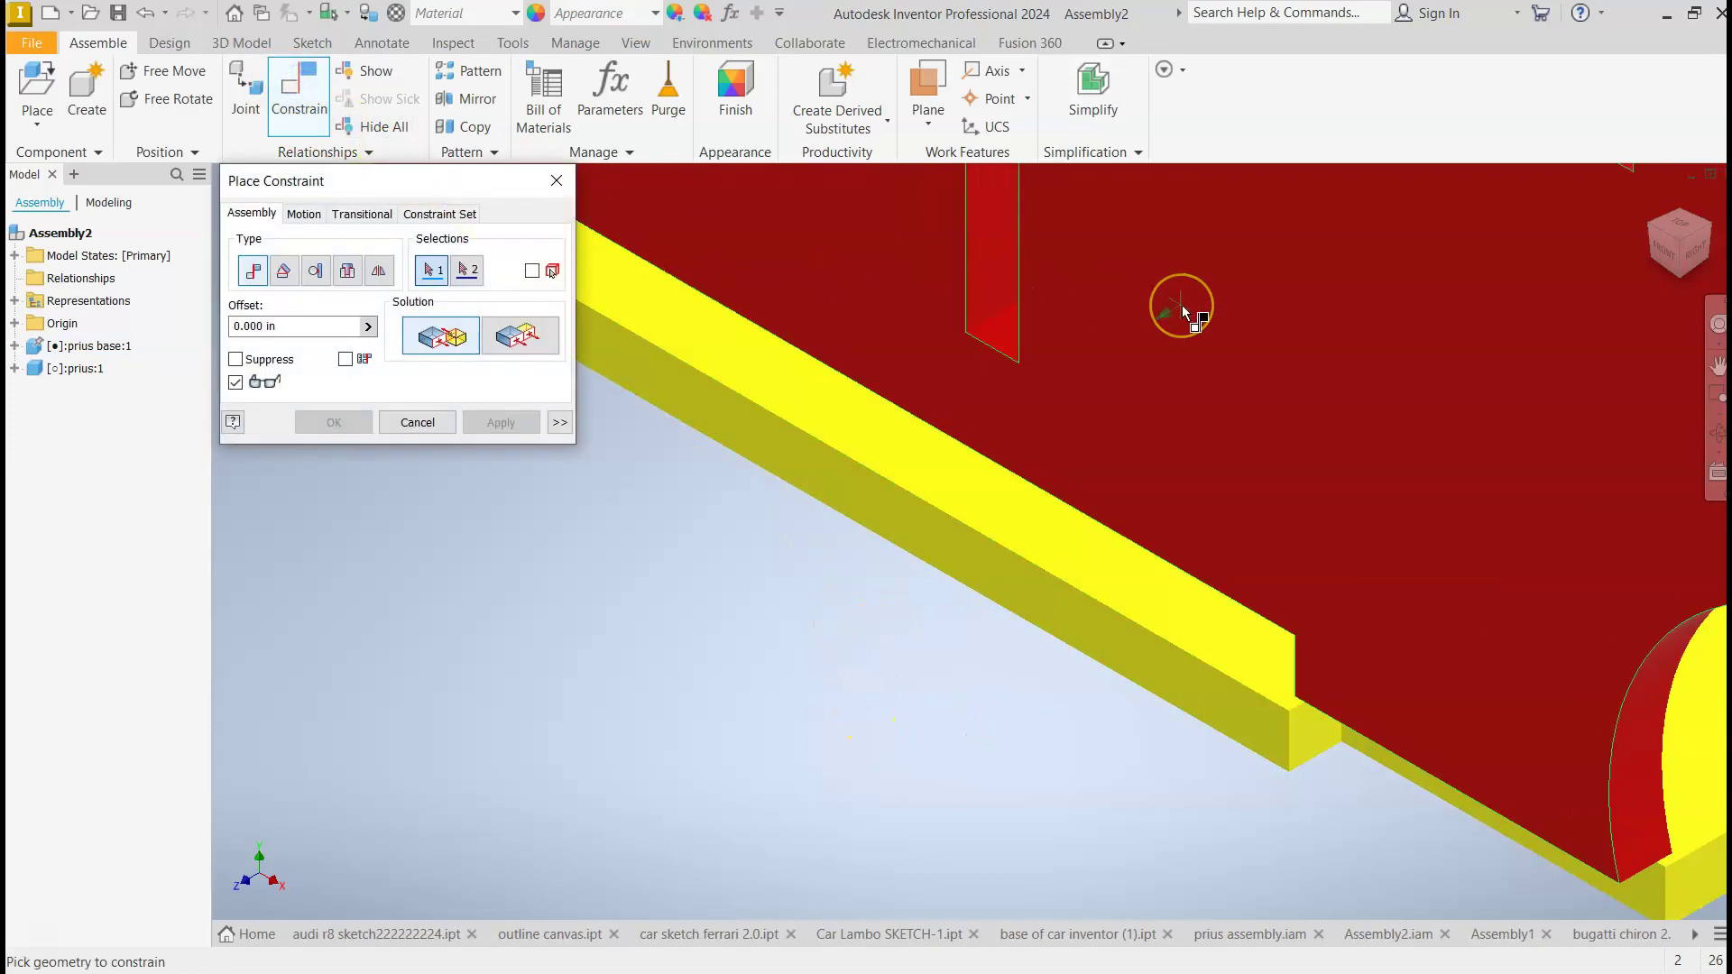
click(519, 335)
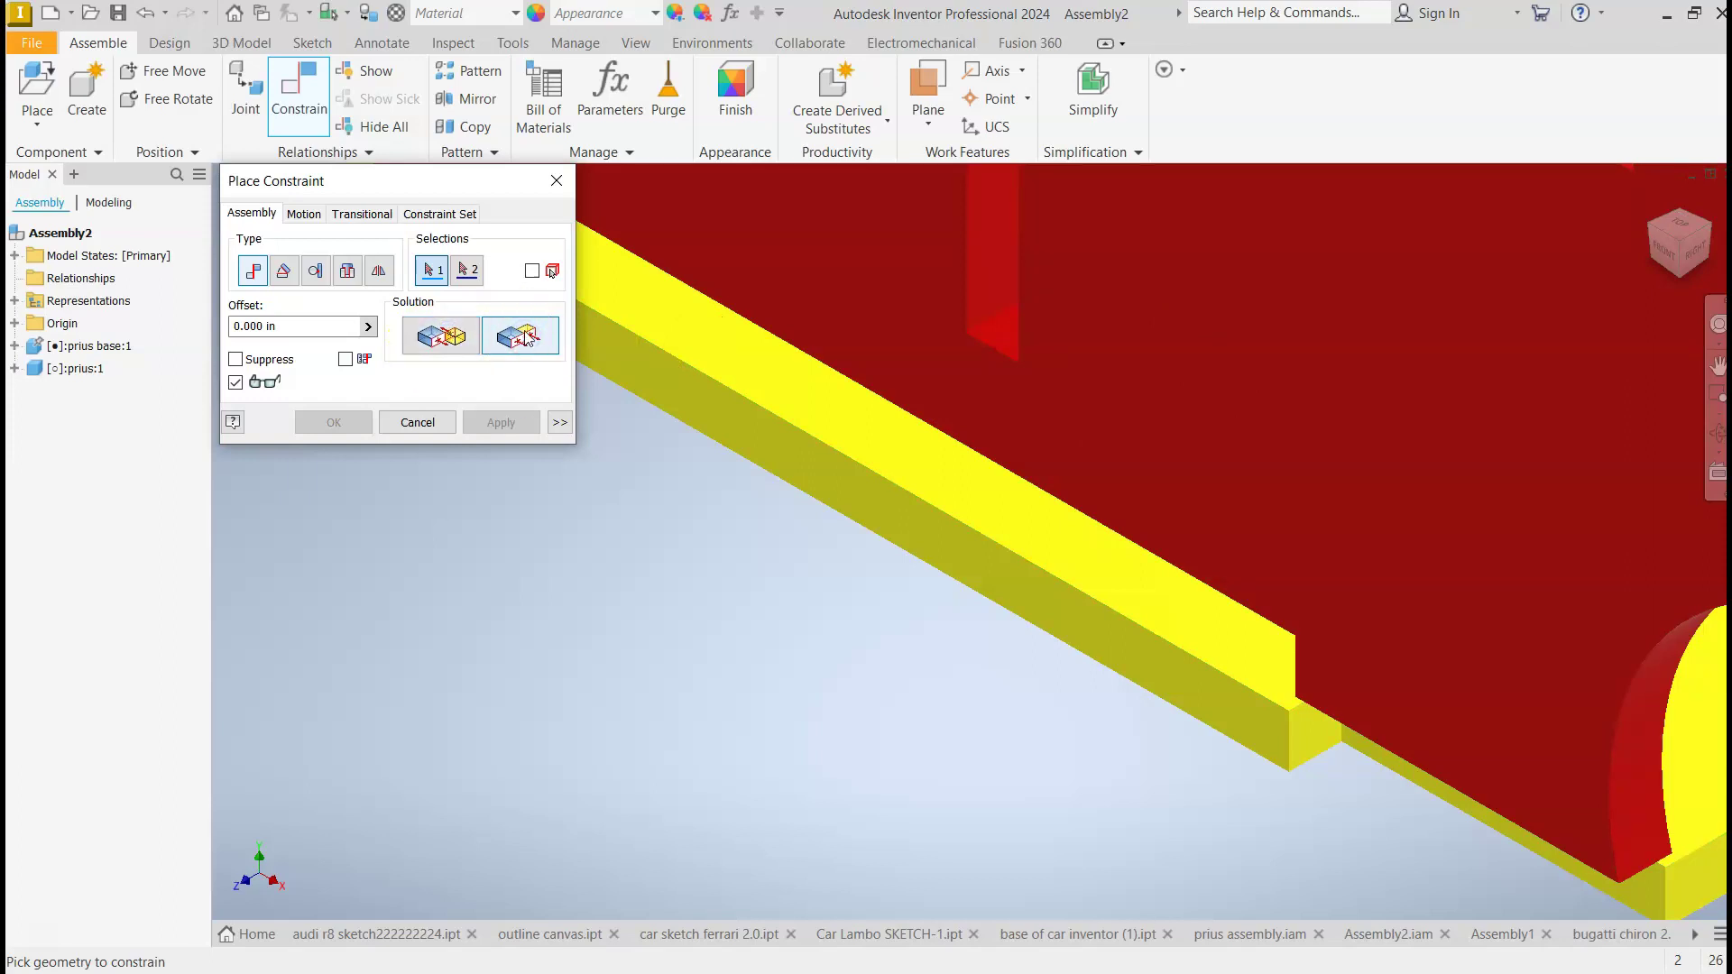
click(797, 253)
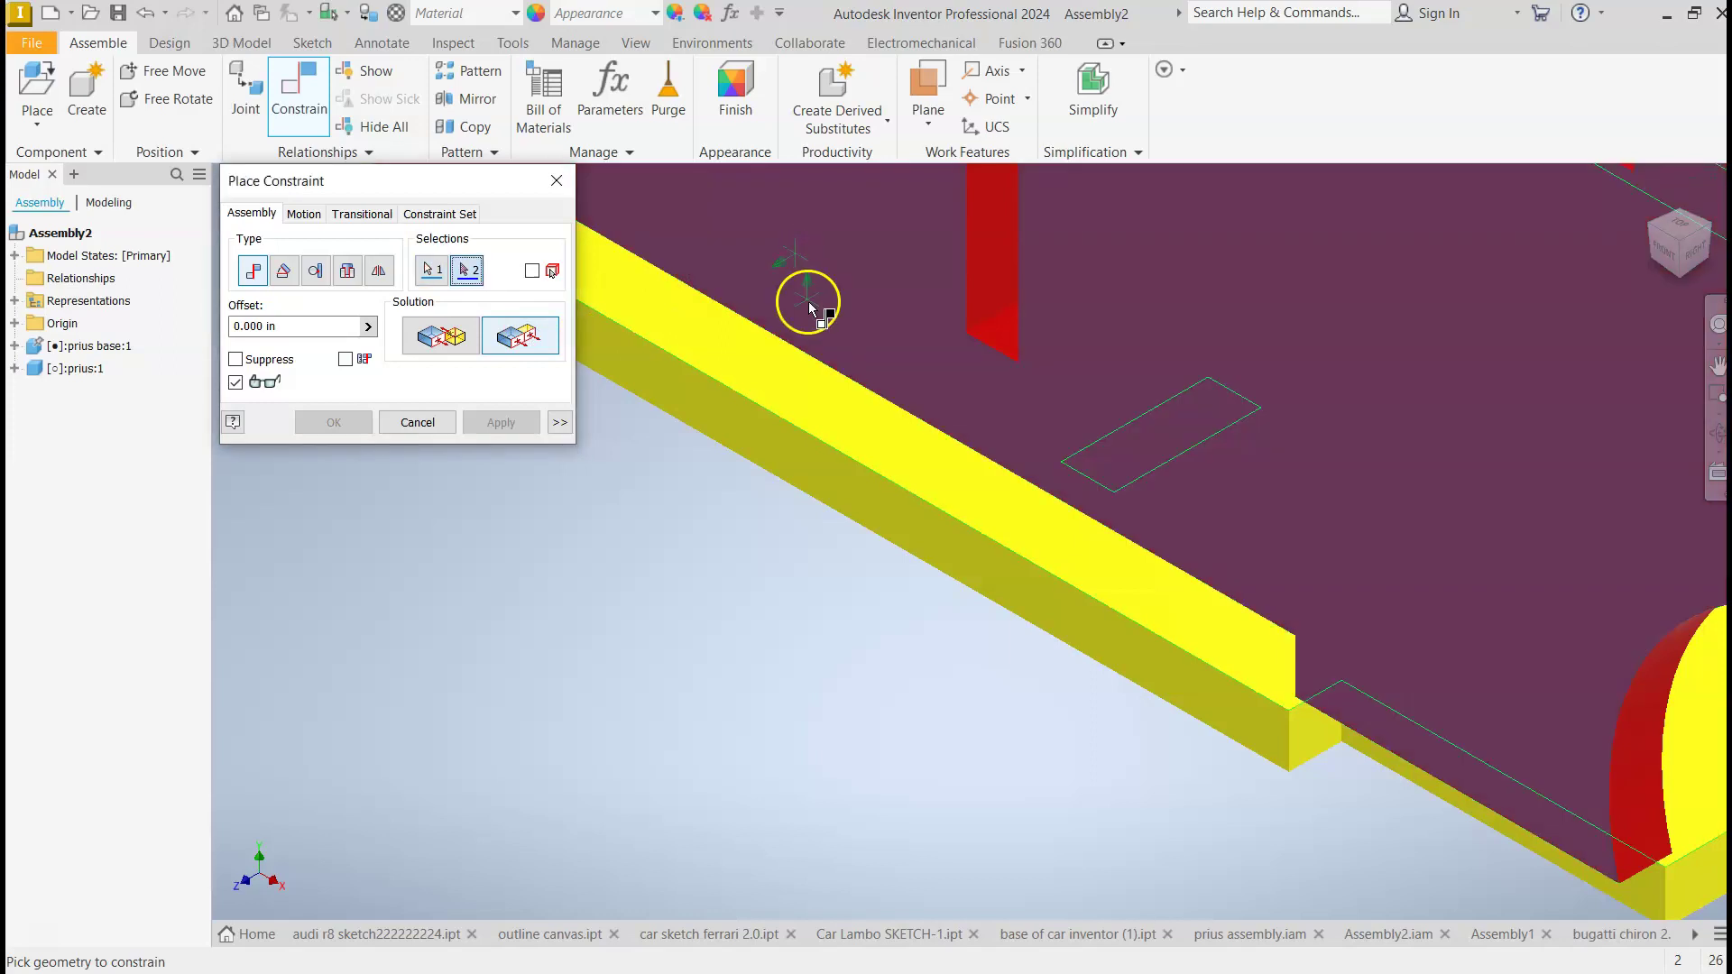
click(756, 435)
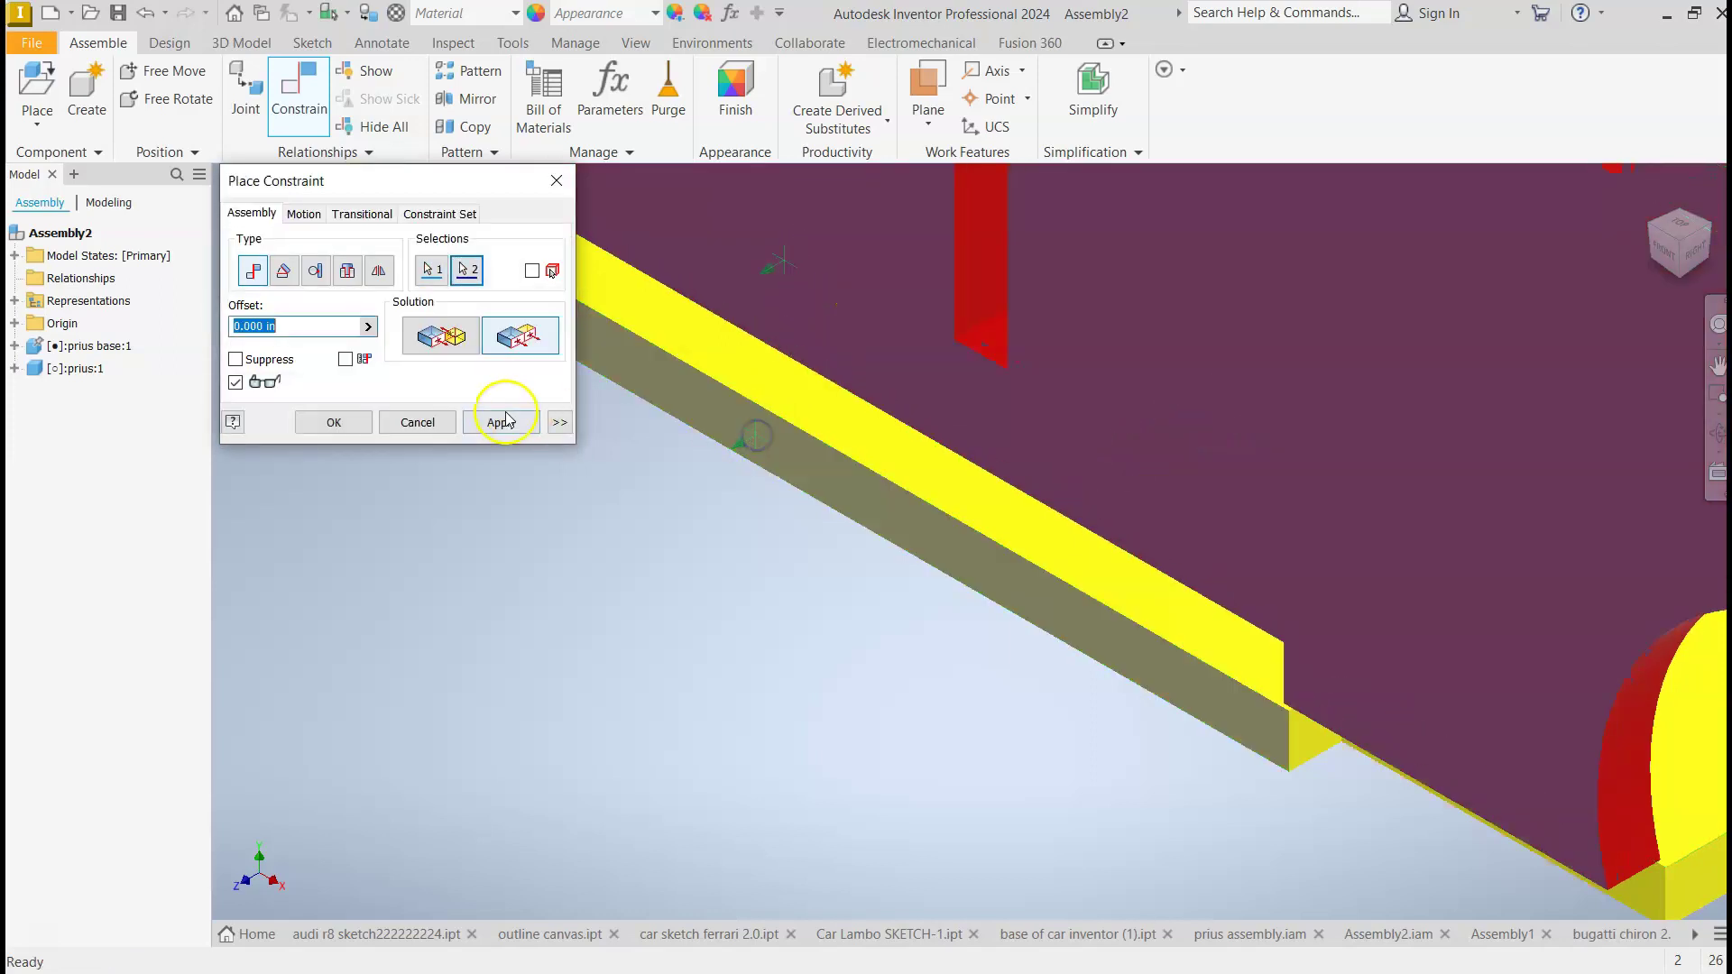
click(498, 424)
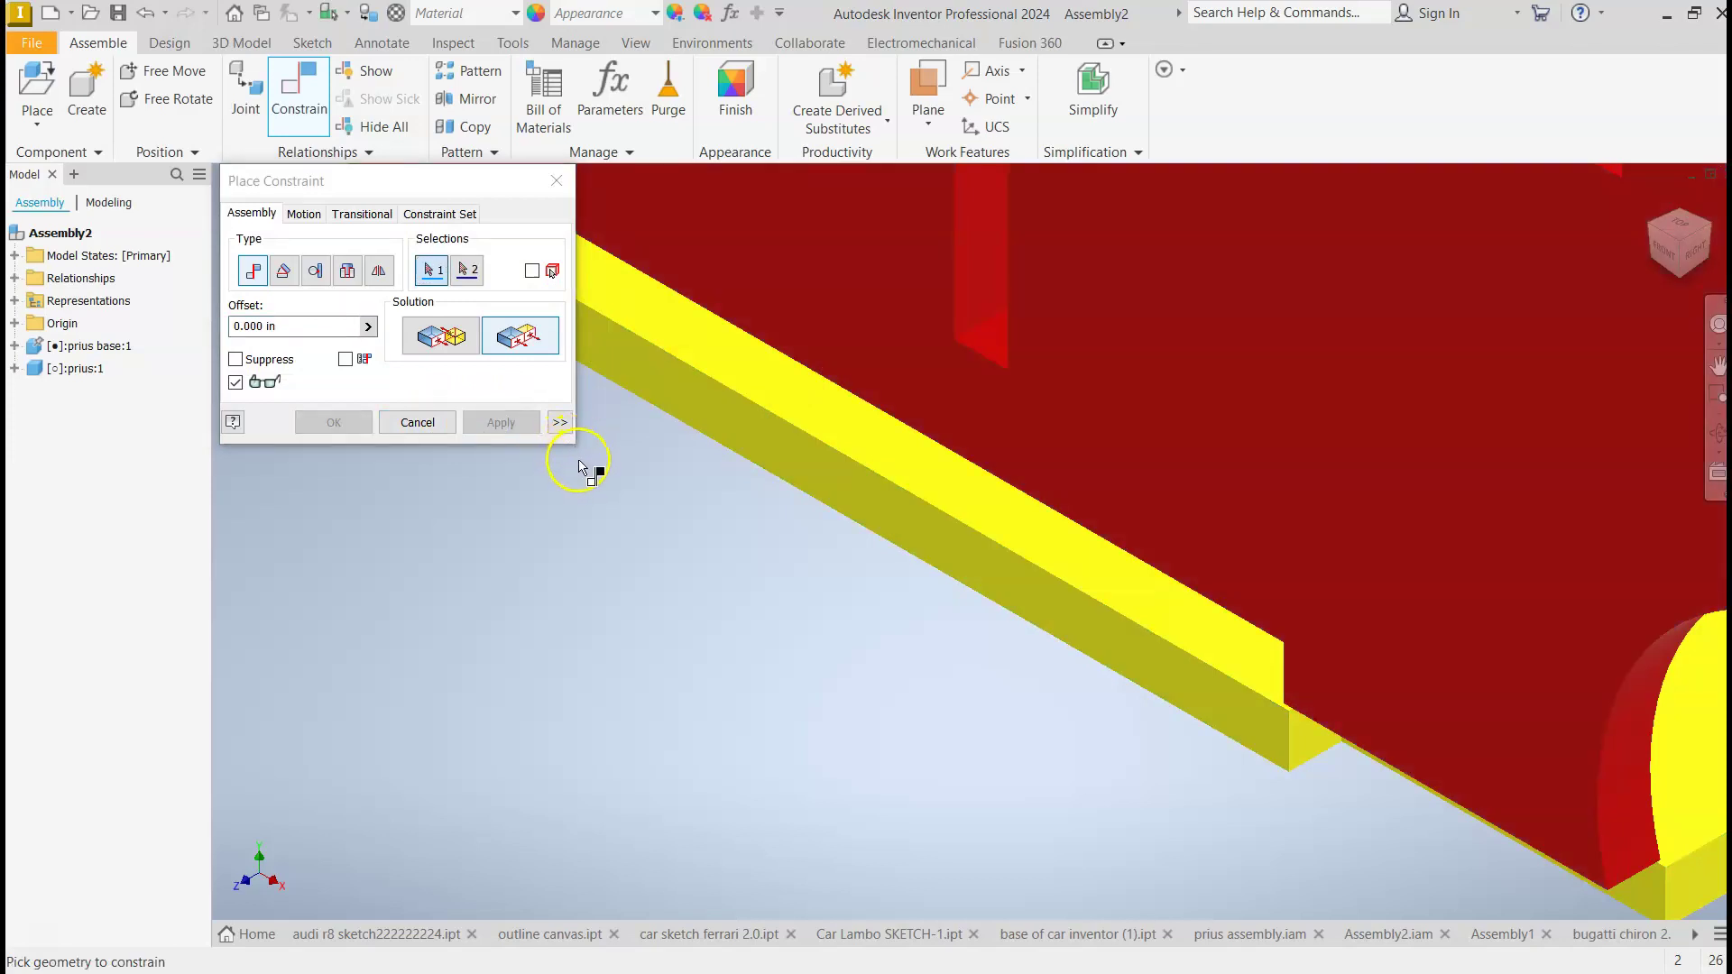
Close the constraint tool and drag the side panel to test its freedom.
scroll(580, 462, up, 2)
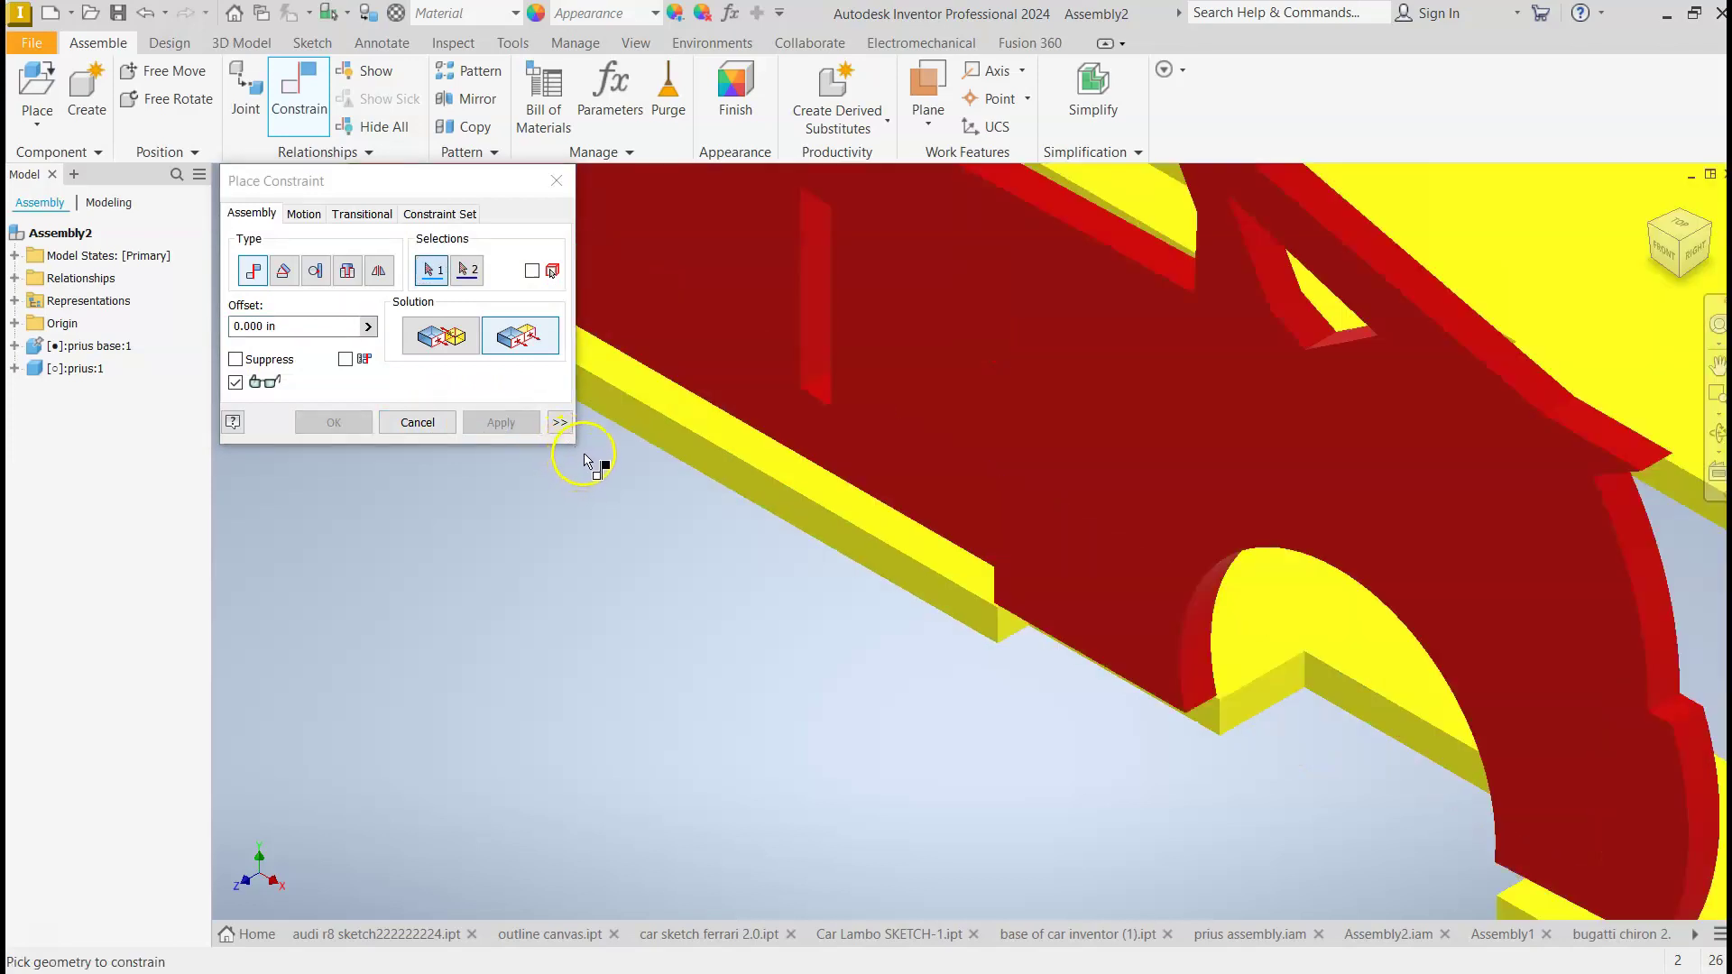
scroll(611, 471, up, 2)
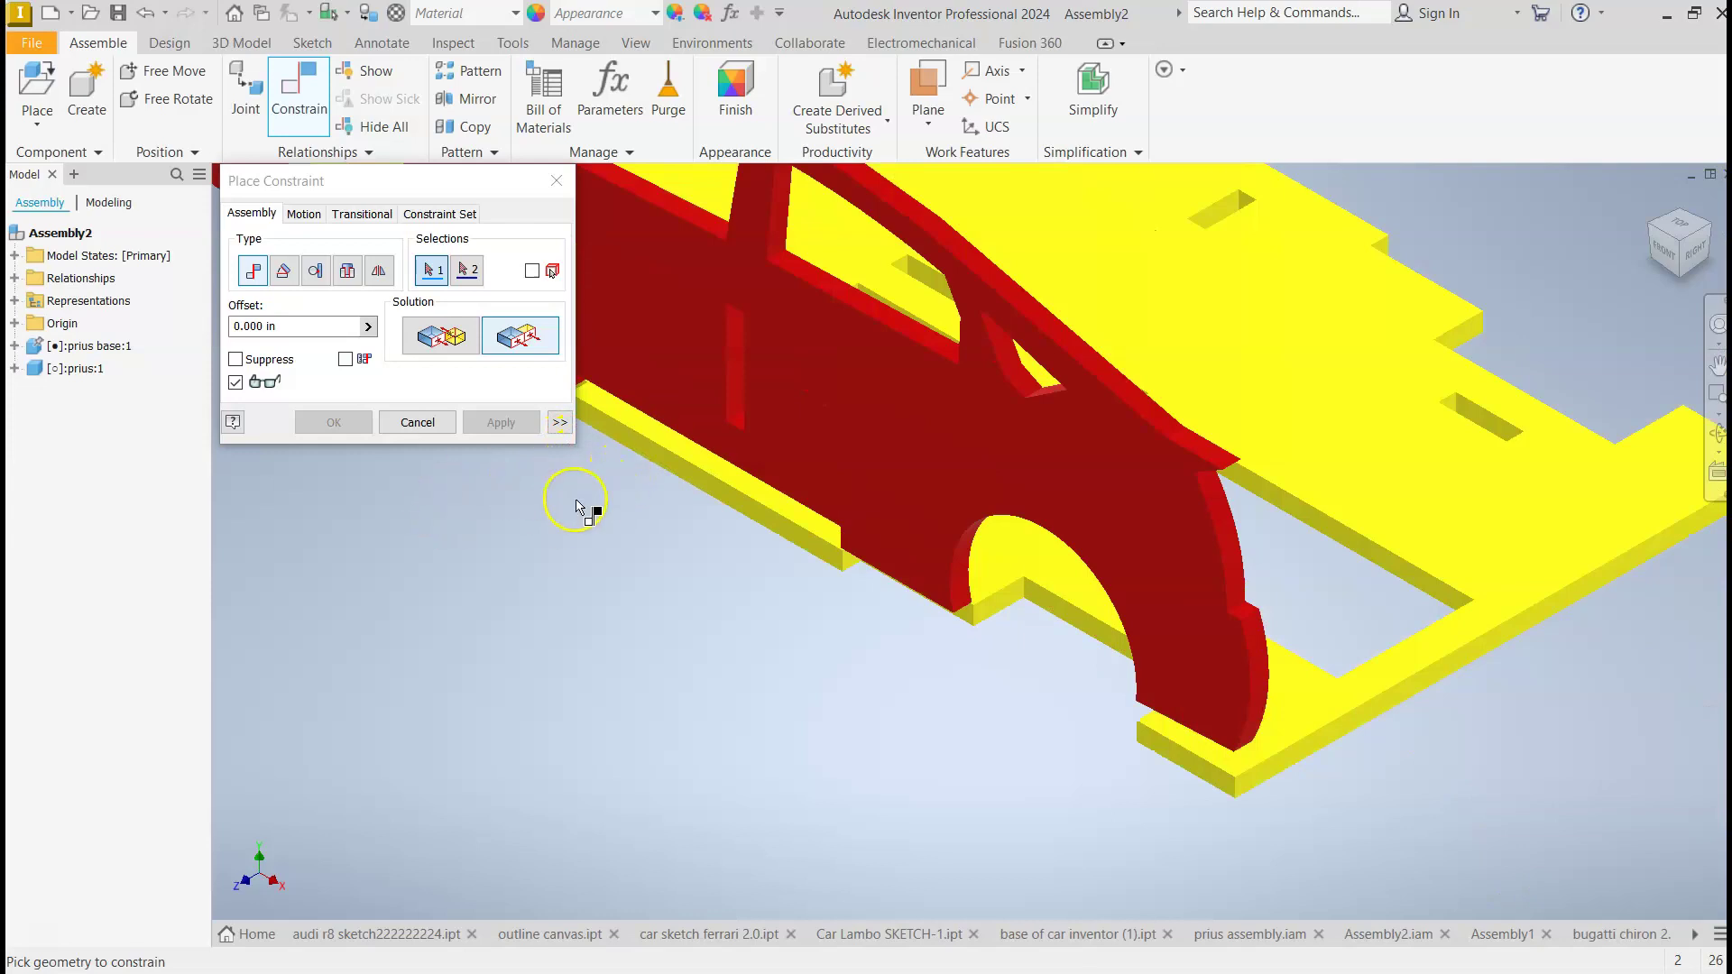
middle_drag(576, 505, 916, 591)
key(Escape)
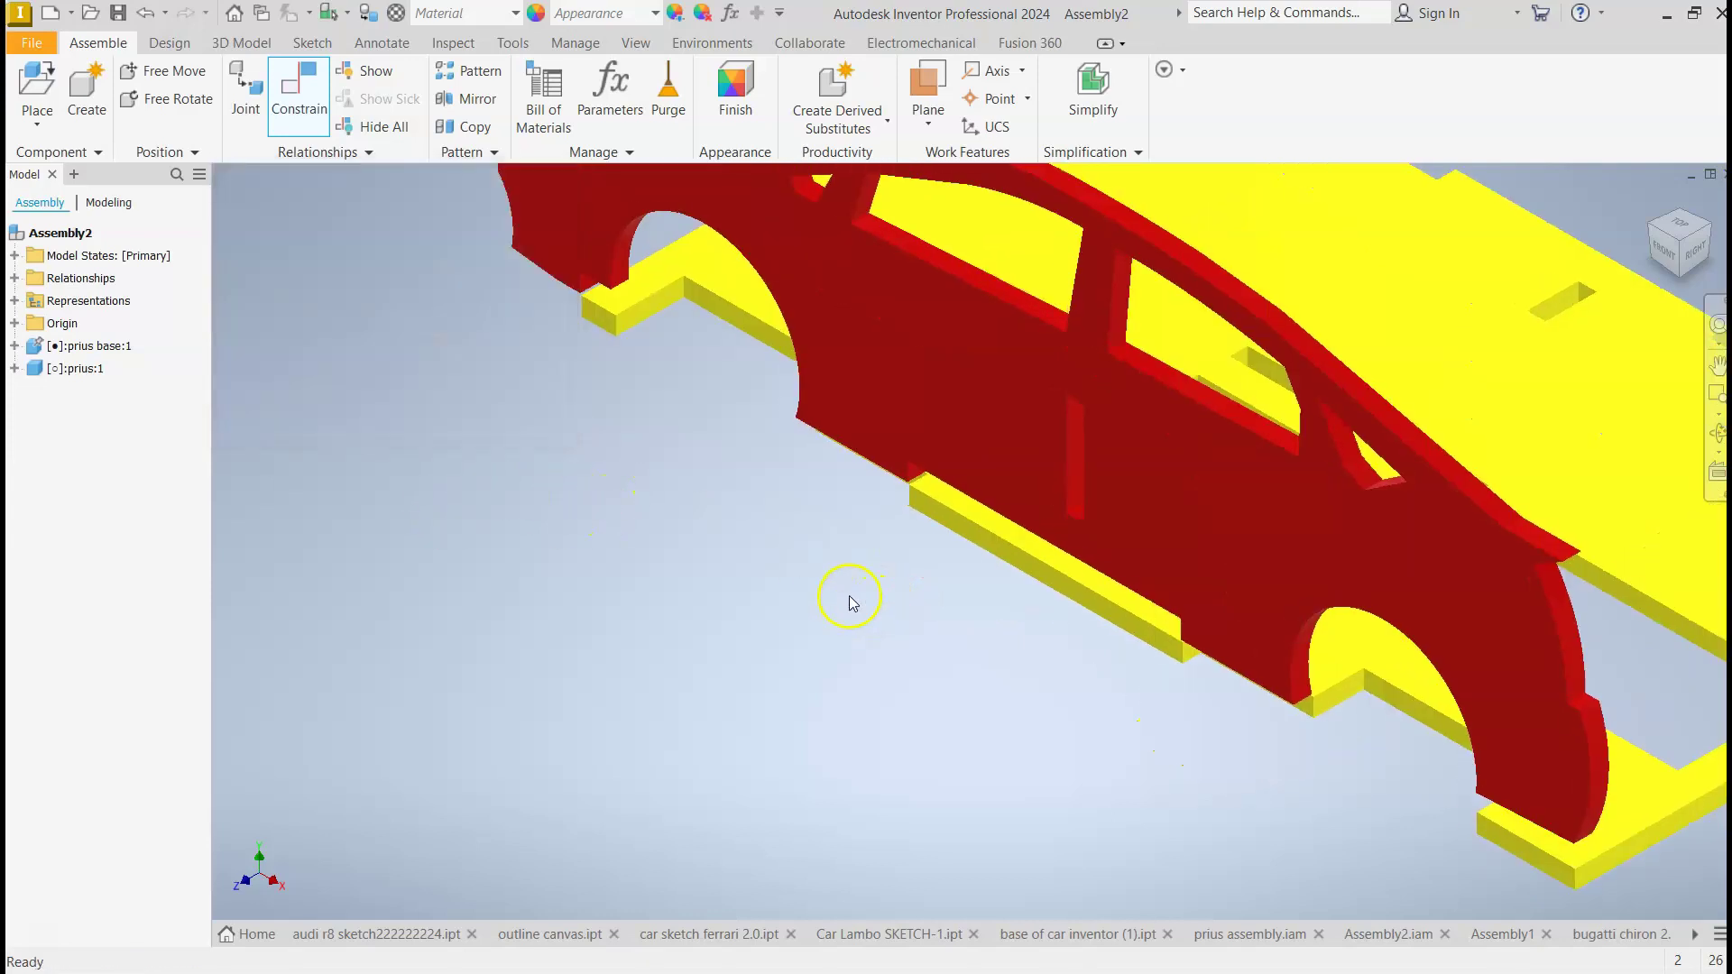
drag(986, 445, 842, 506)
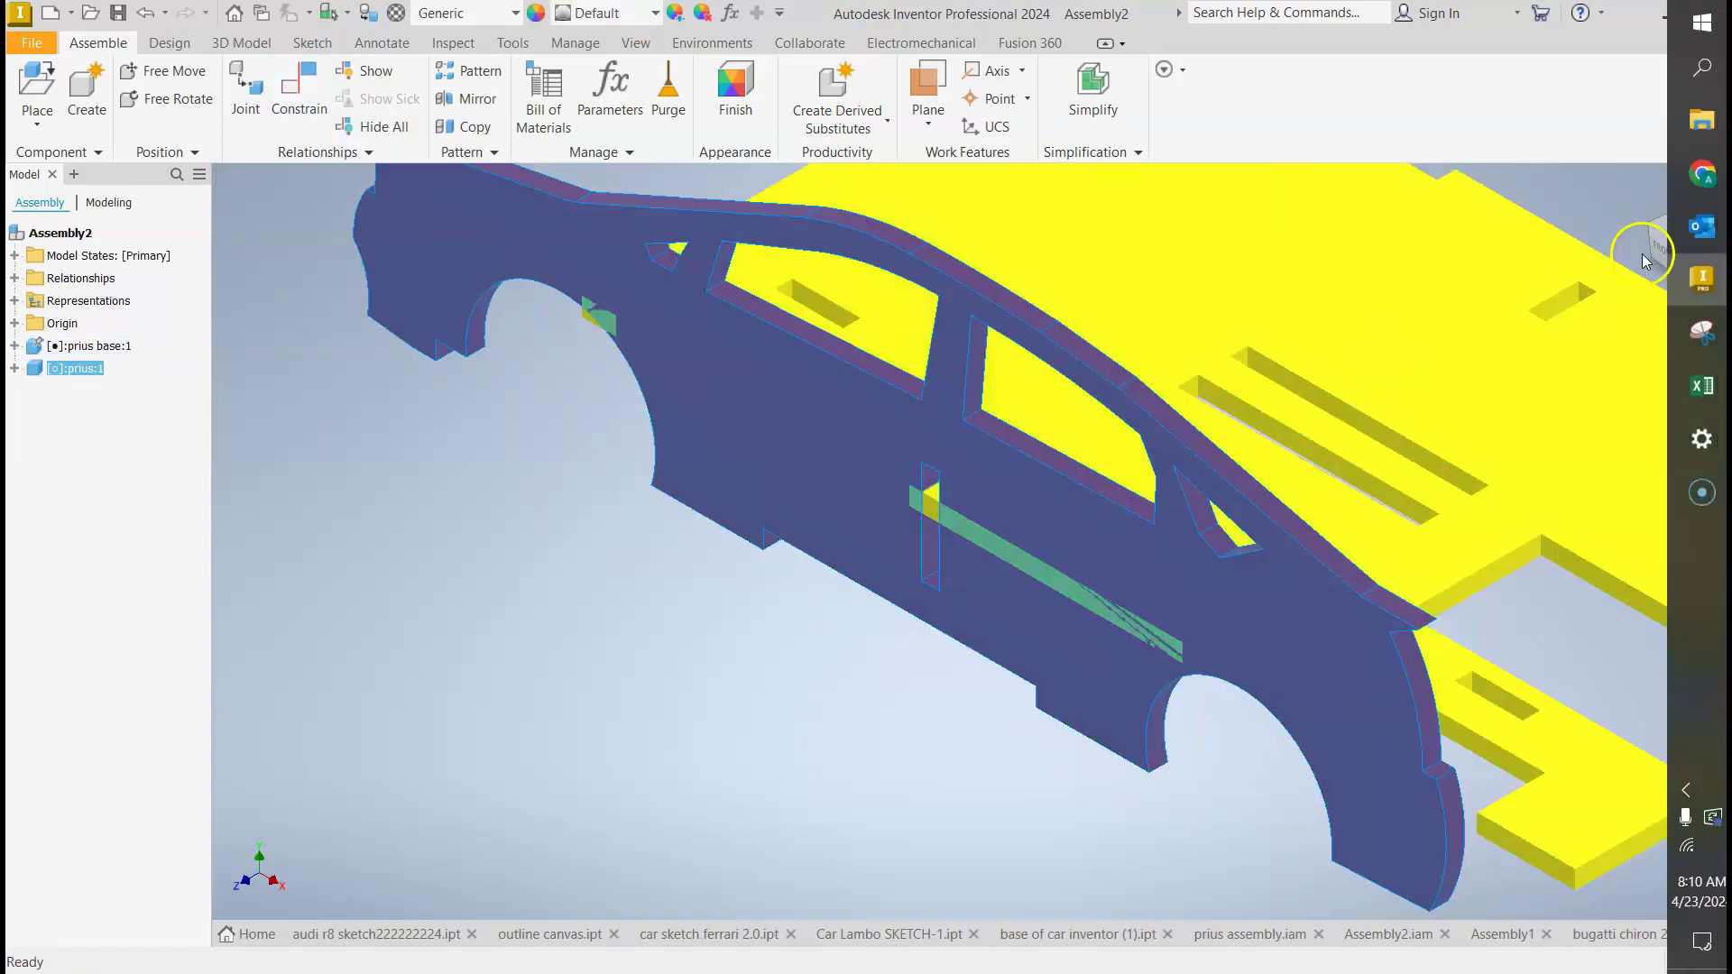
key(F2)
In the right side view, drag the side panel upward, then return home.
click(1699, 261)
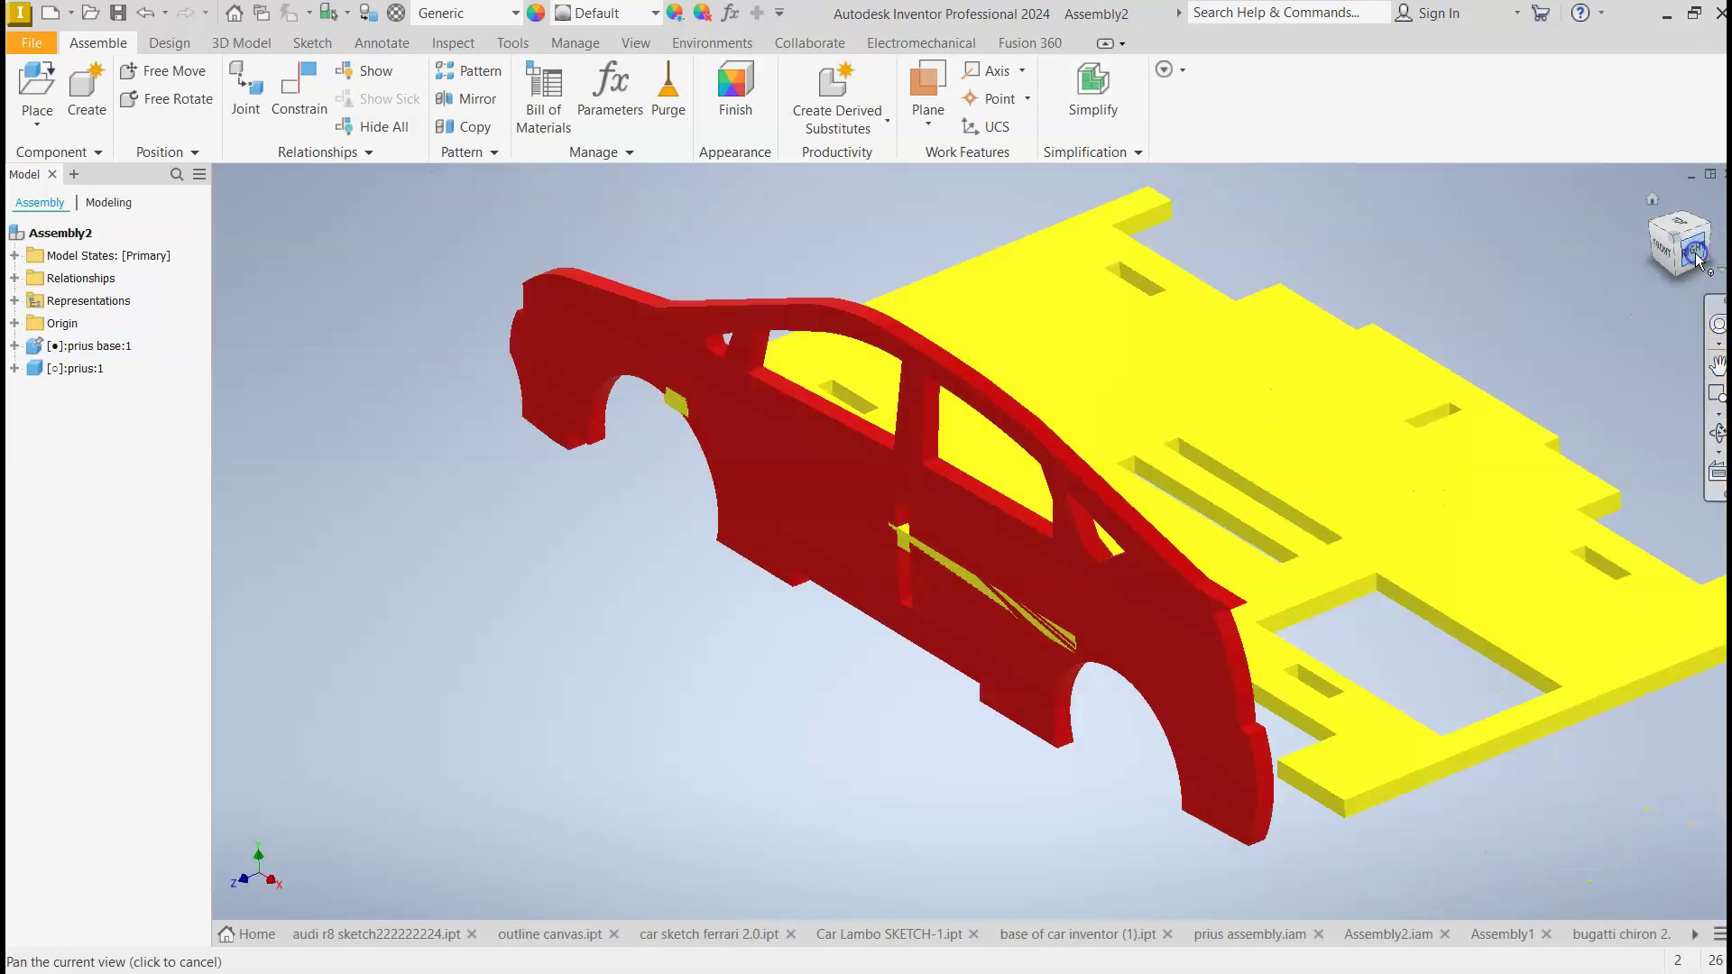
scroll(826, 548, up, 5)
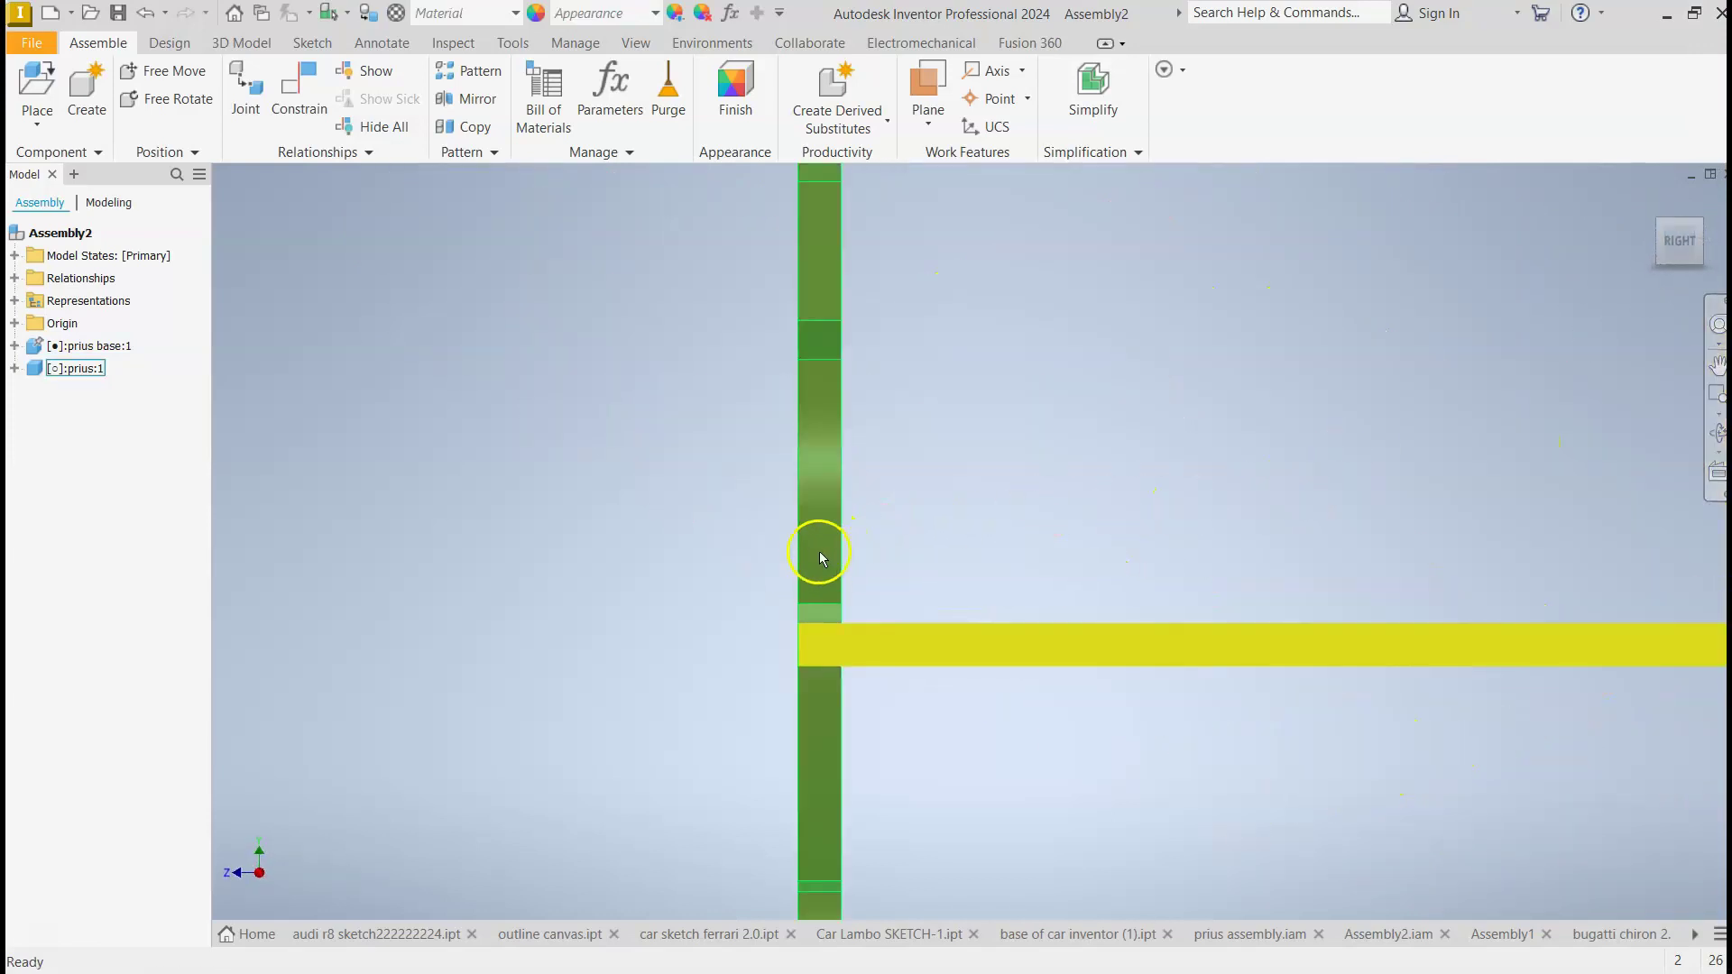
drag(819, 553, 820, 245)
click(820, 568)
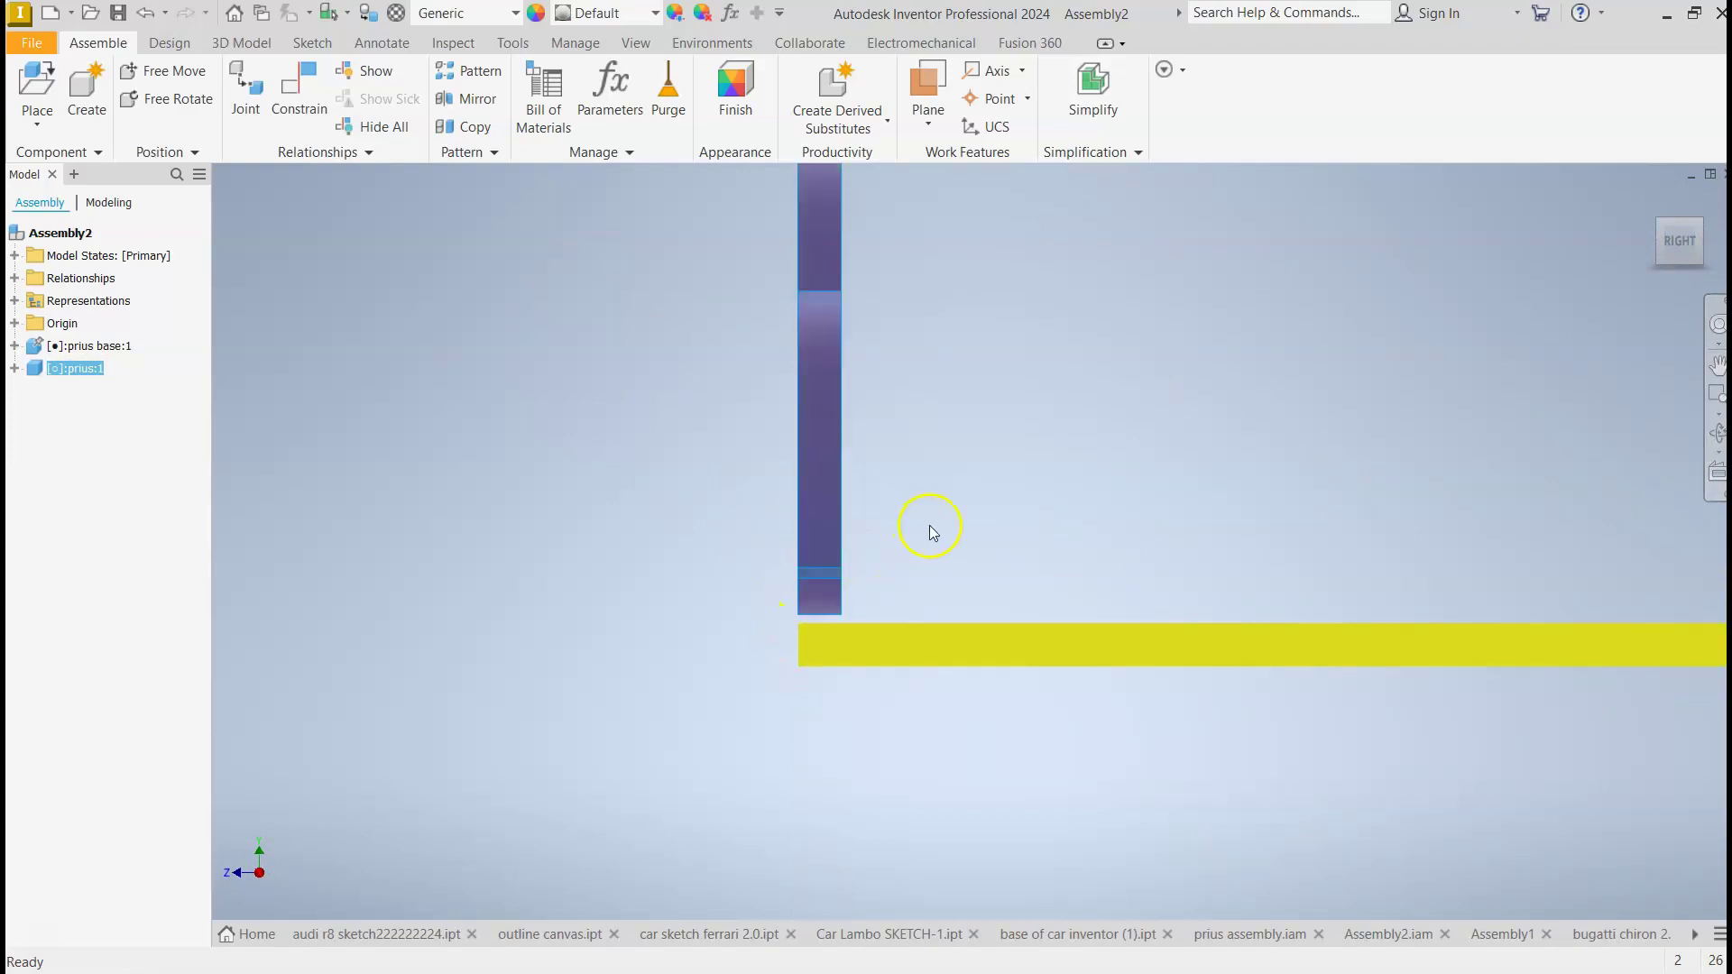
click(1548, 243)
click(1654, 201)
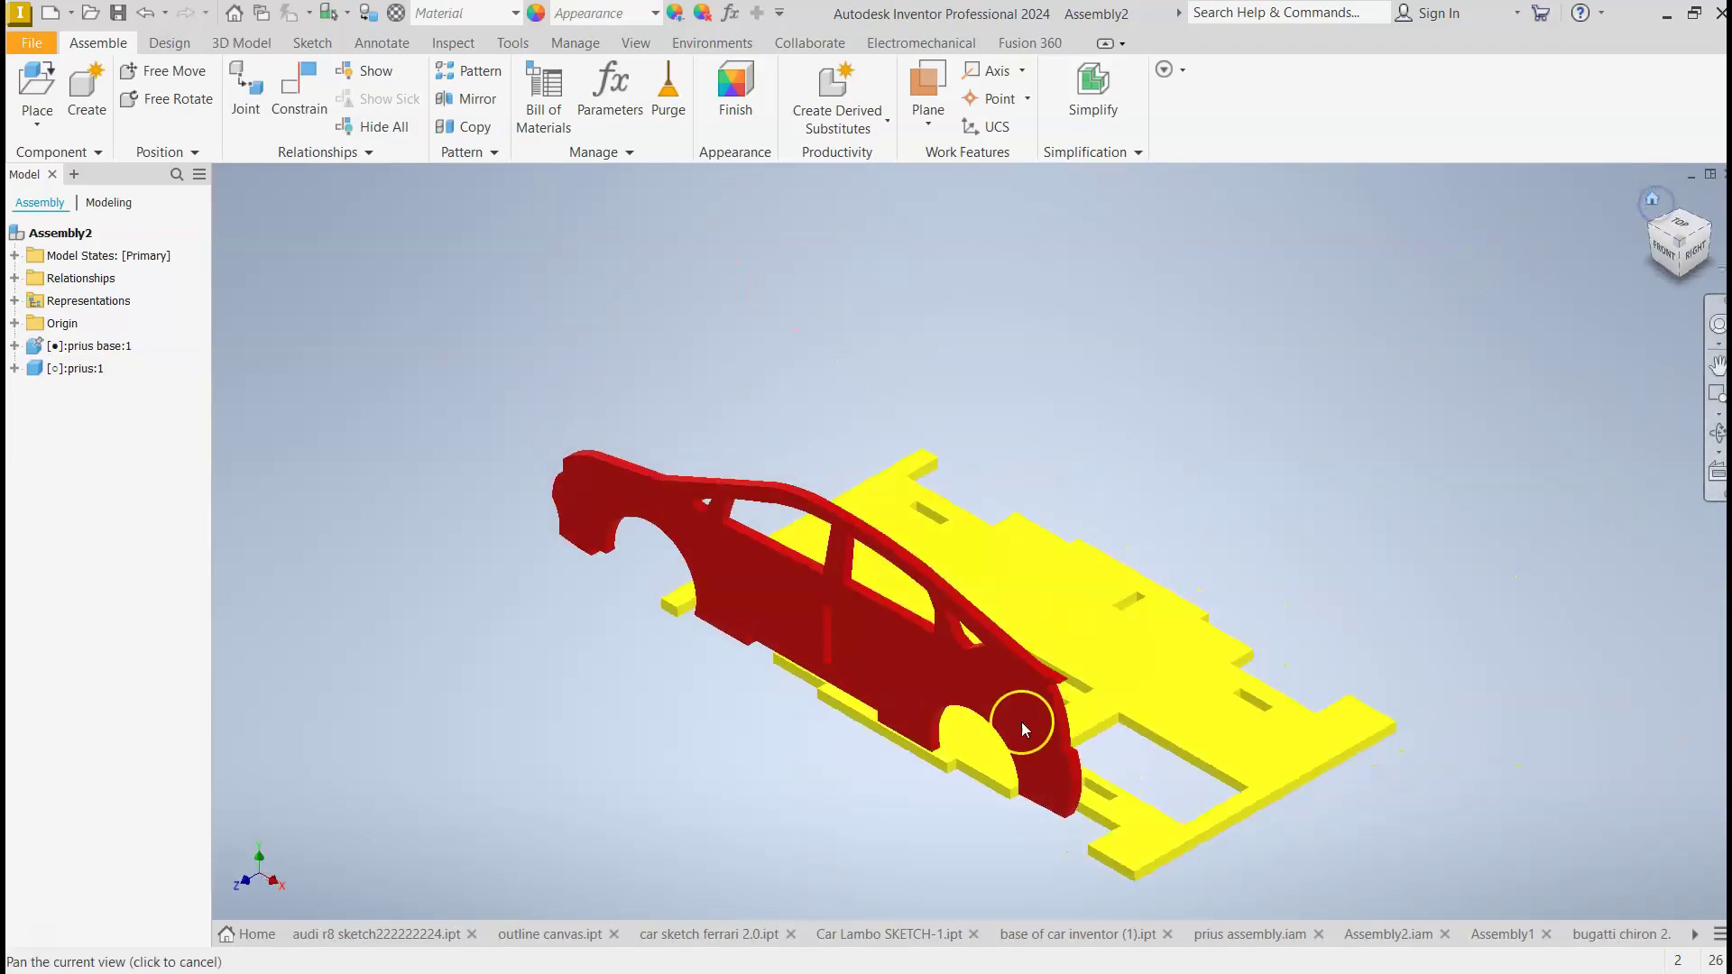
Nudge the red side panel down and right, then select and deselect it.
scroll(898, 632, up, 3)
click(933, 576)
scroll(992, 620, up, 5)
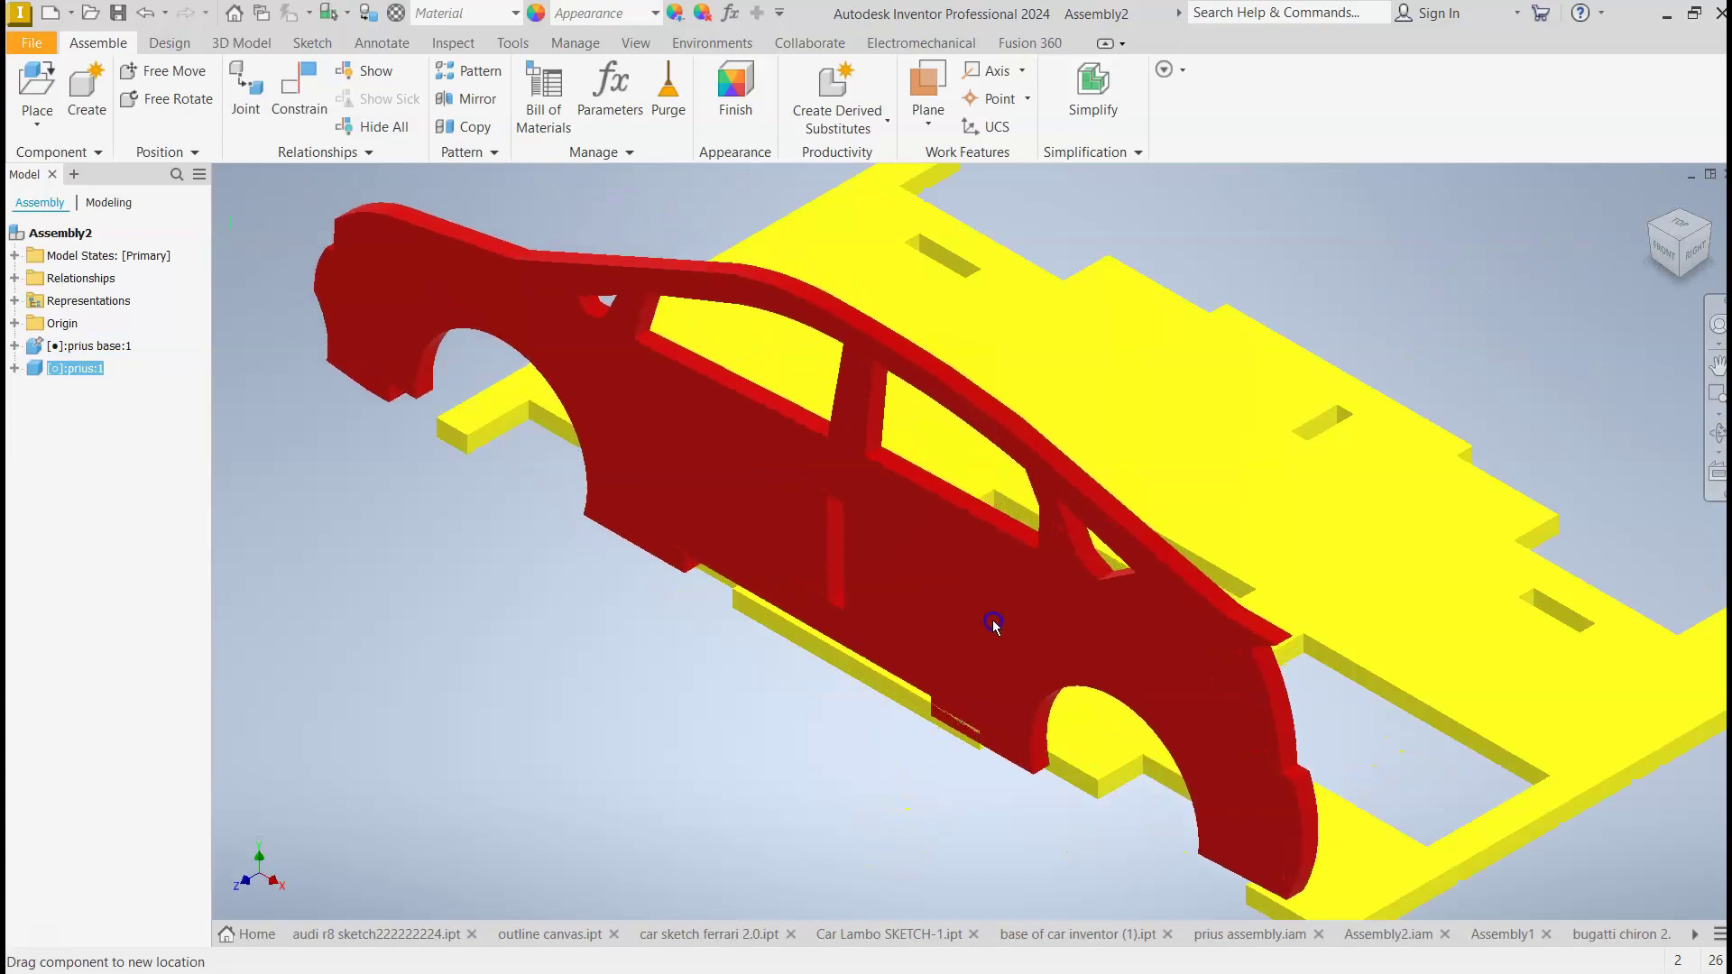
drag(1009, 629, 1024, 642)
scroll(719, 612, up, 6)
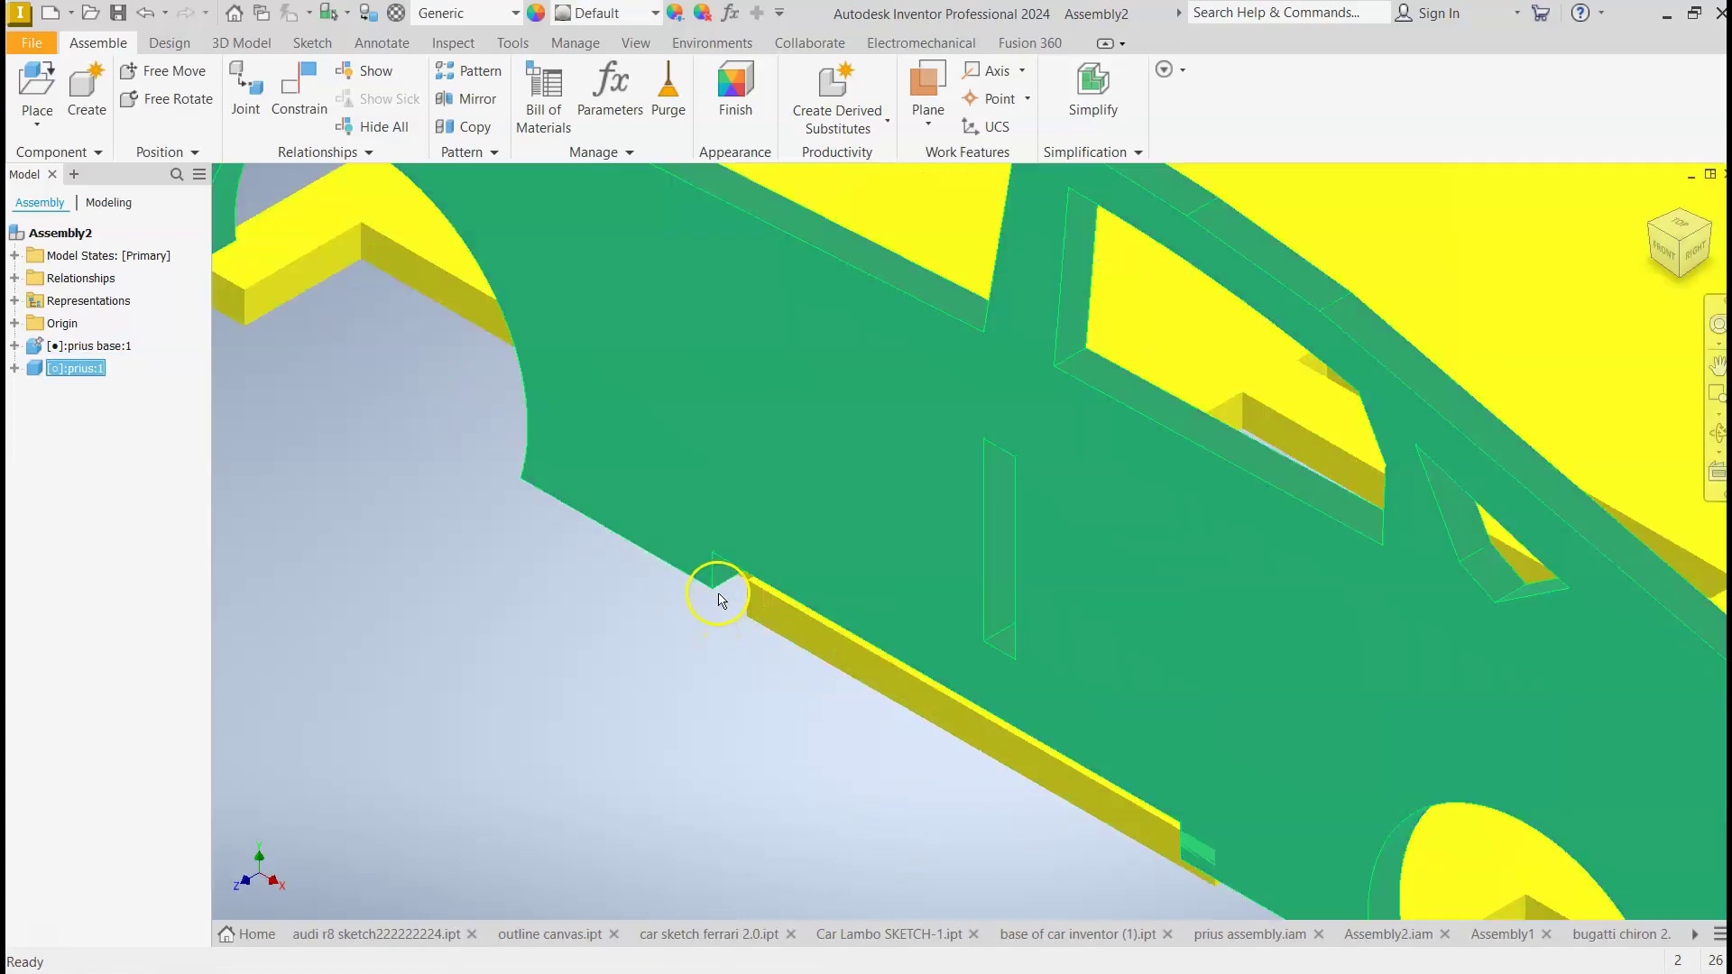
click(557, 794)
click(717, 500)
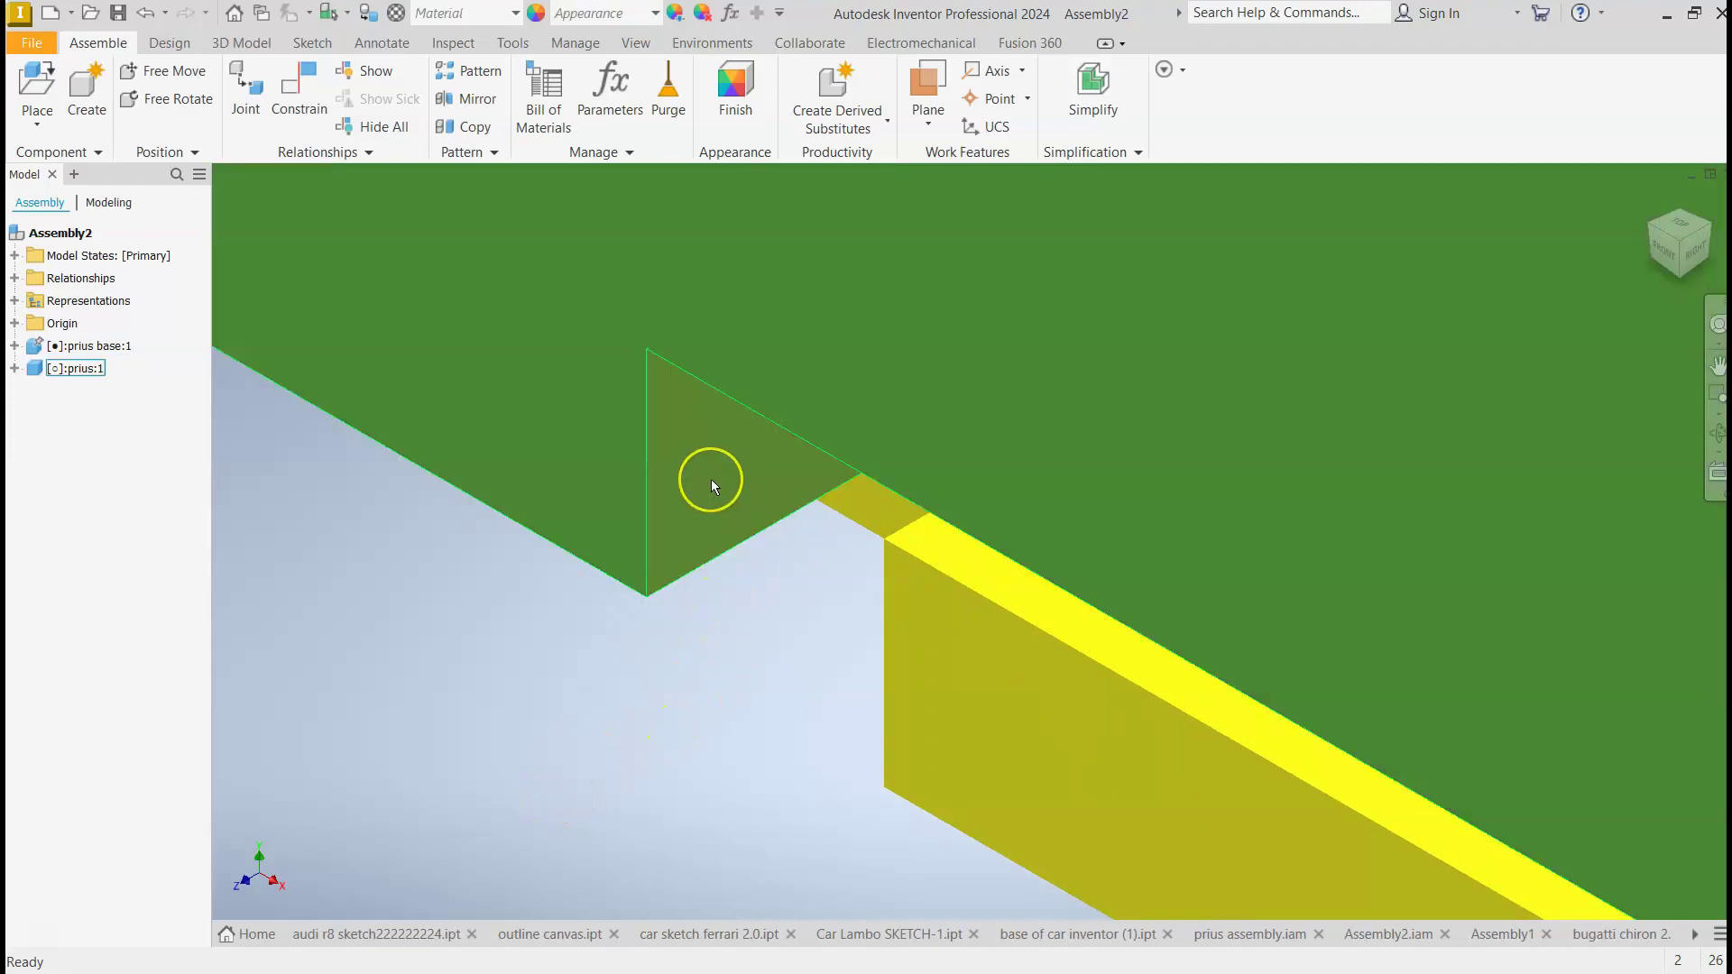
click(678, 713)
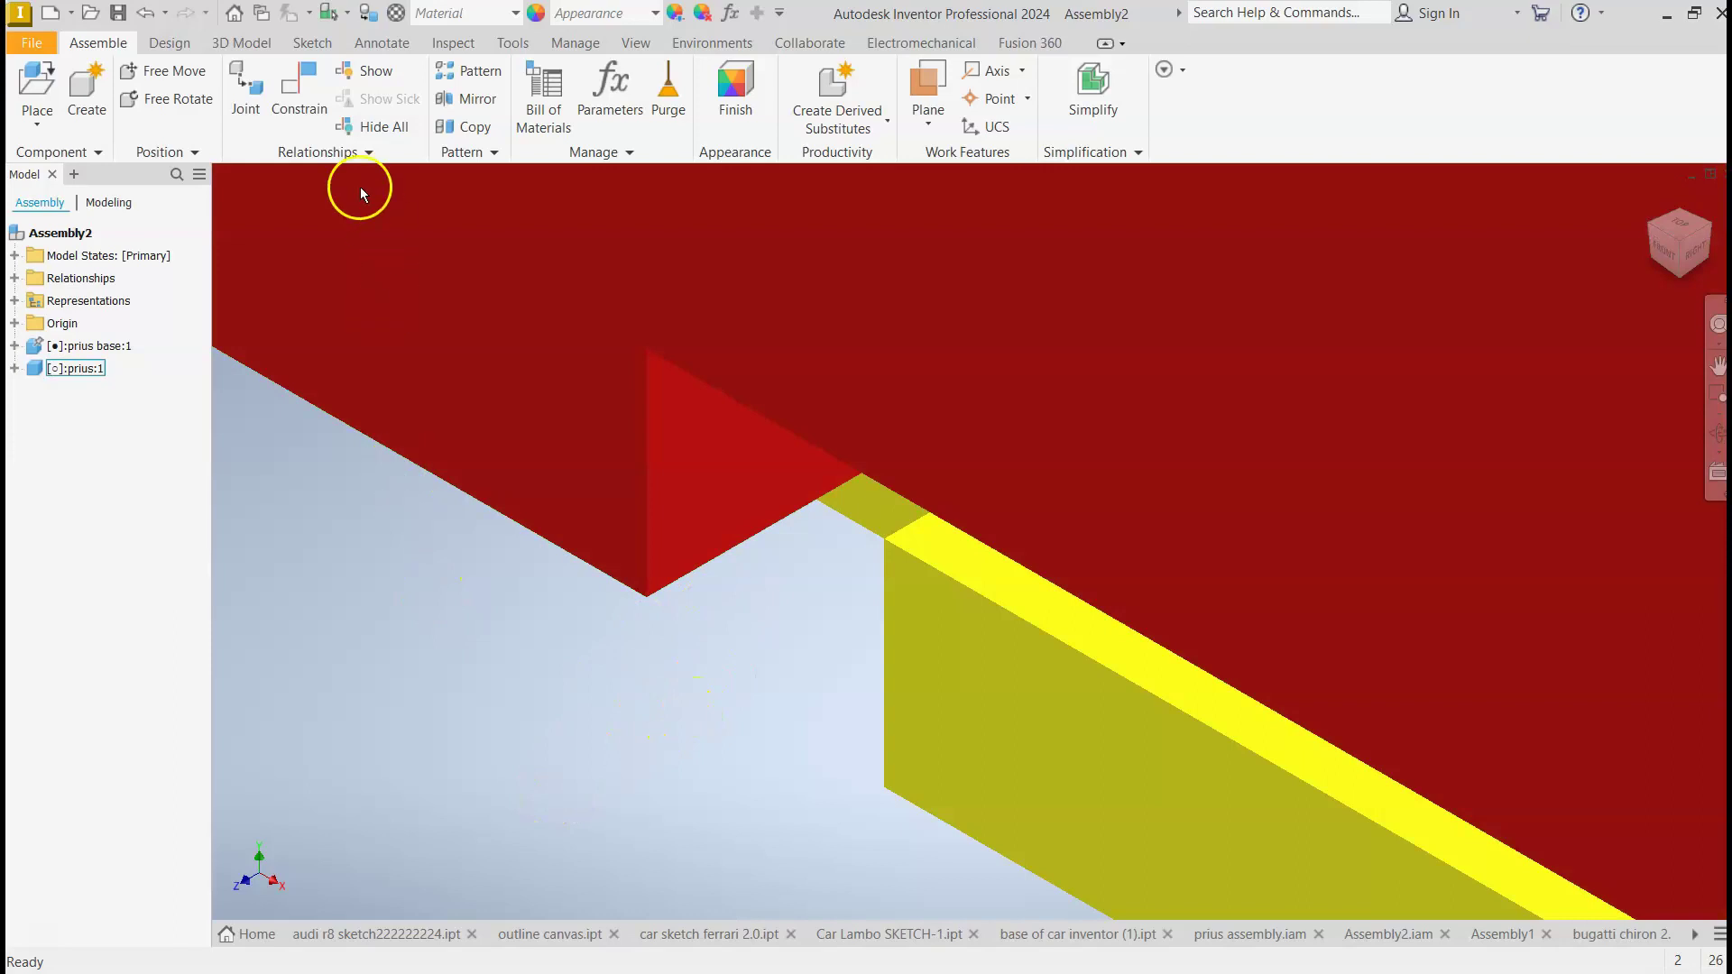
Mate the red panel's notch face against the yellow base's end face.
click(300, 93)
click(454, 348)
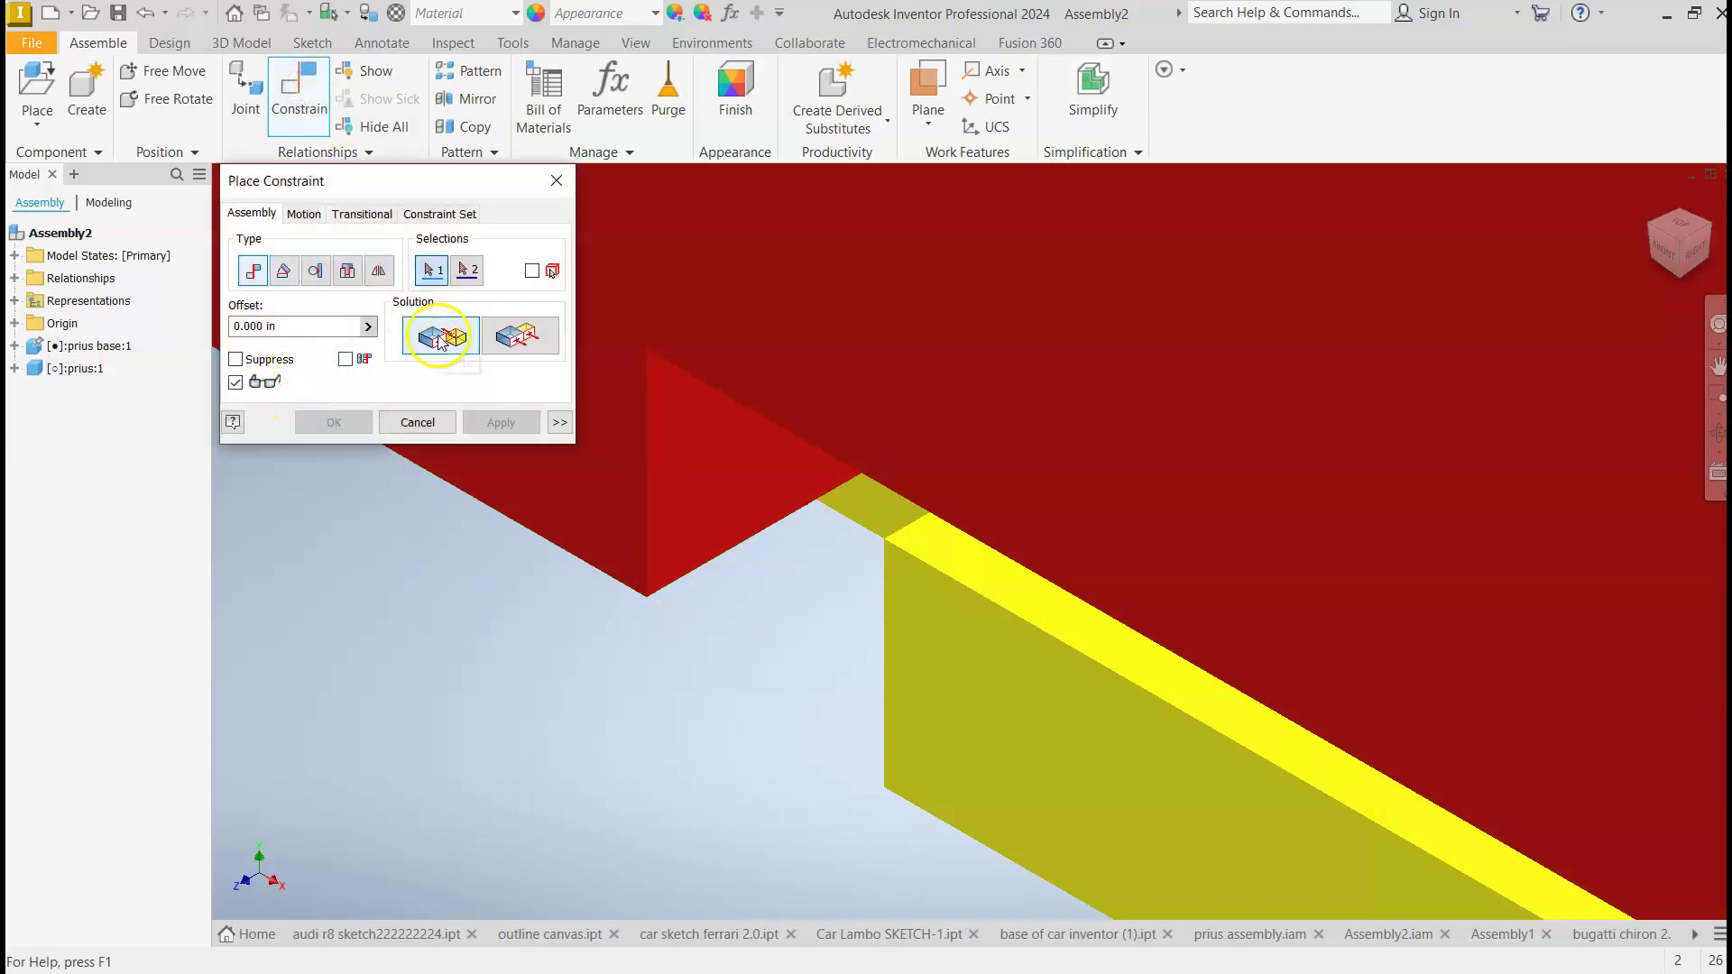
click(712, 456)
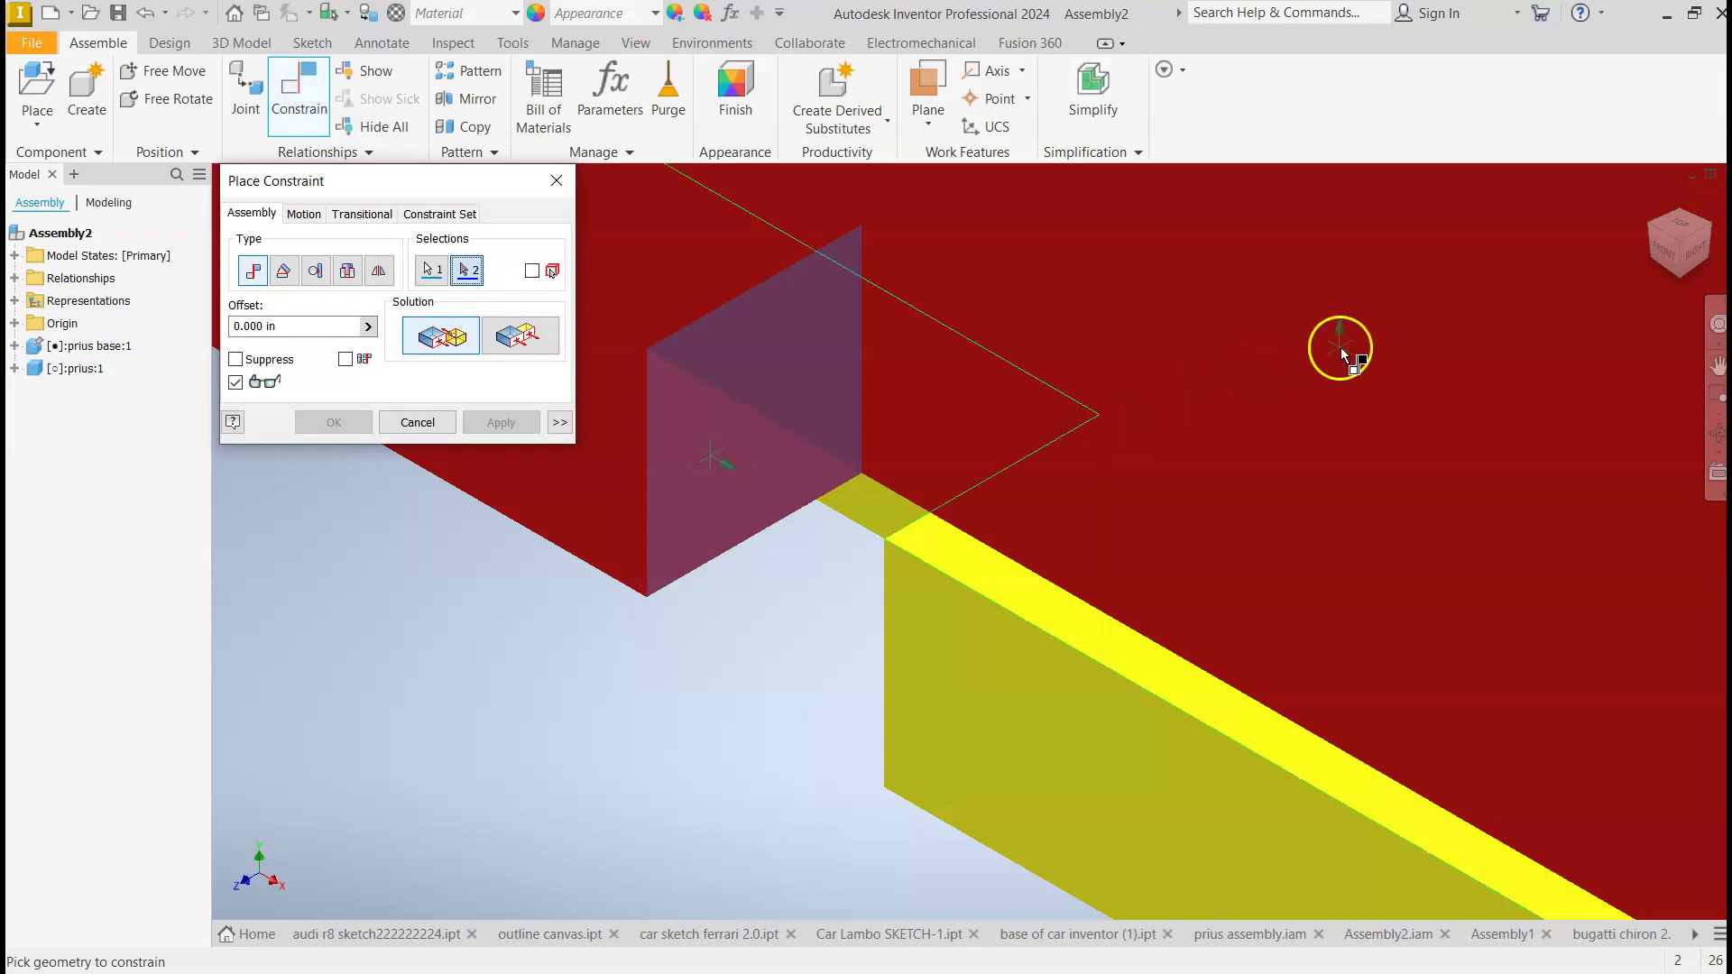
click(1653, 233)
scroll(1039, 717, down, 5)
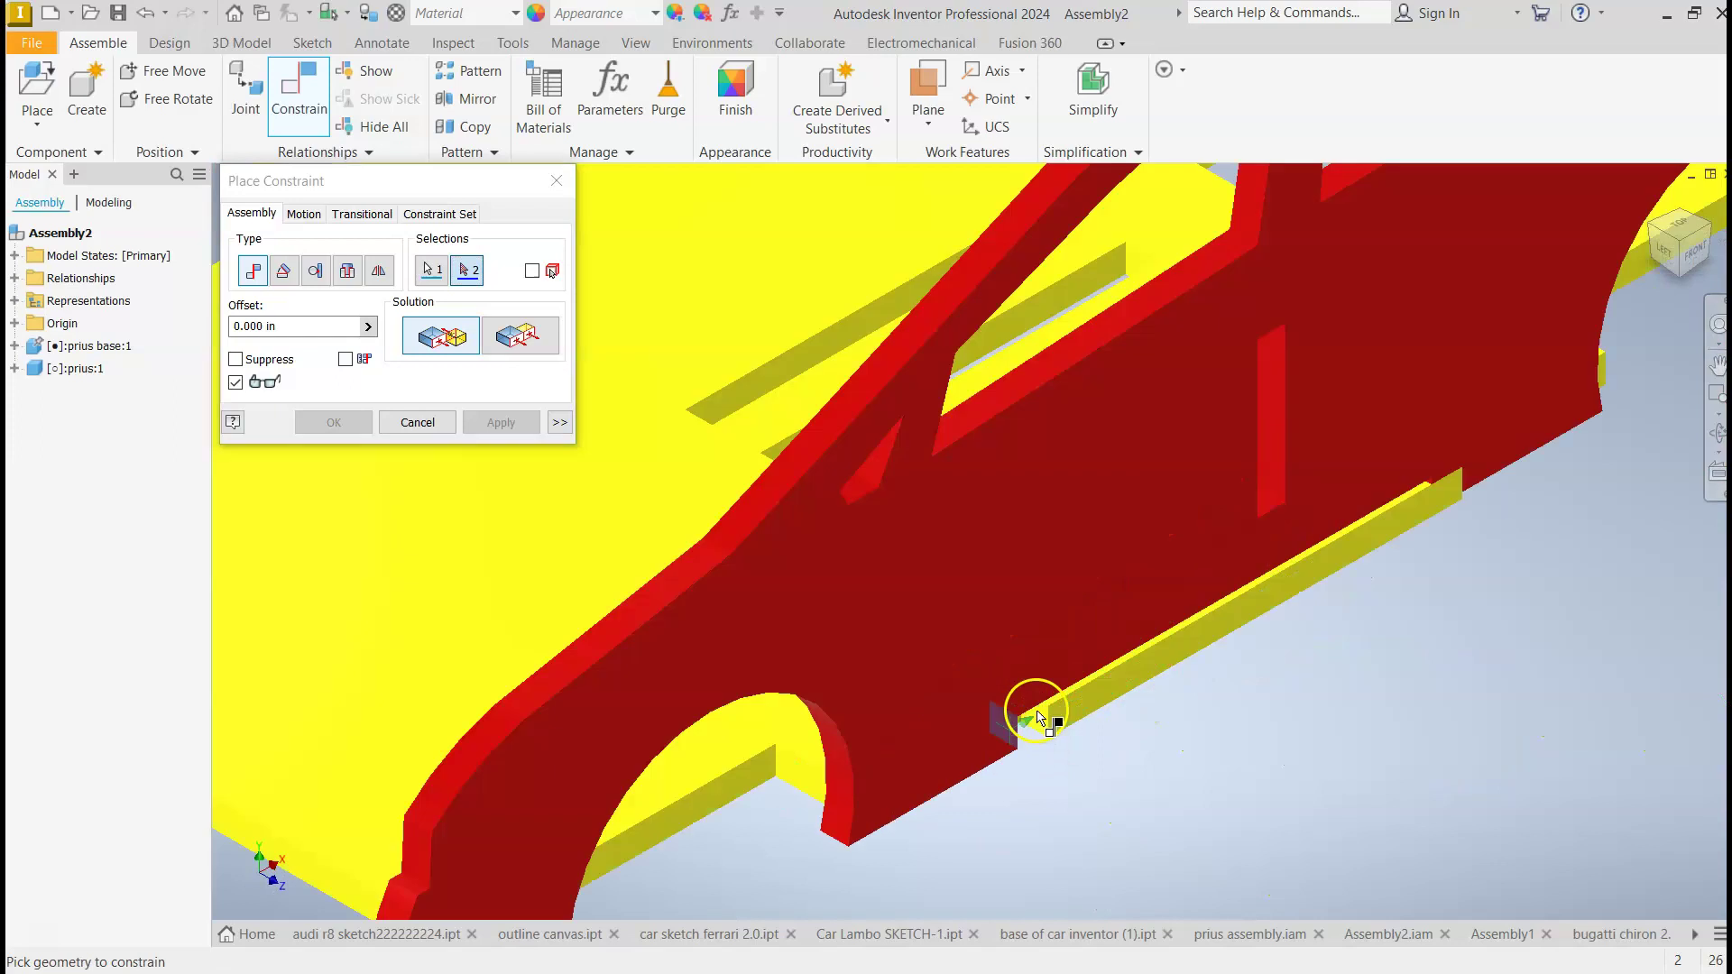
scroll(1039, 717, down, 3)
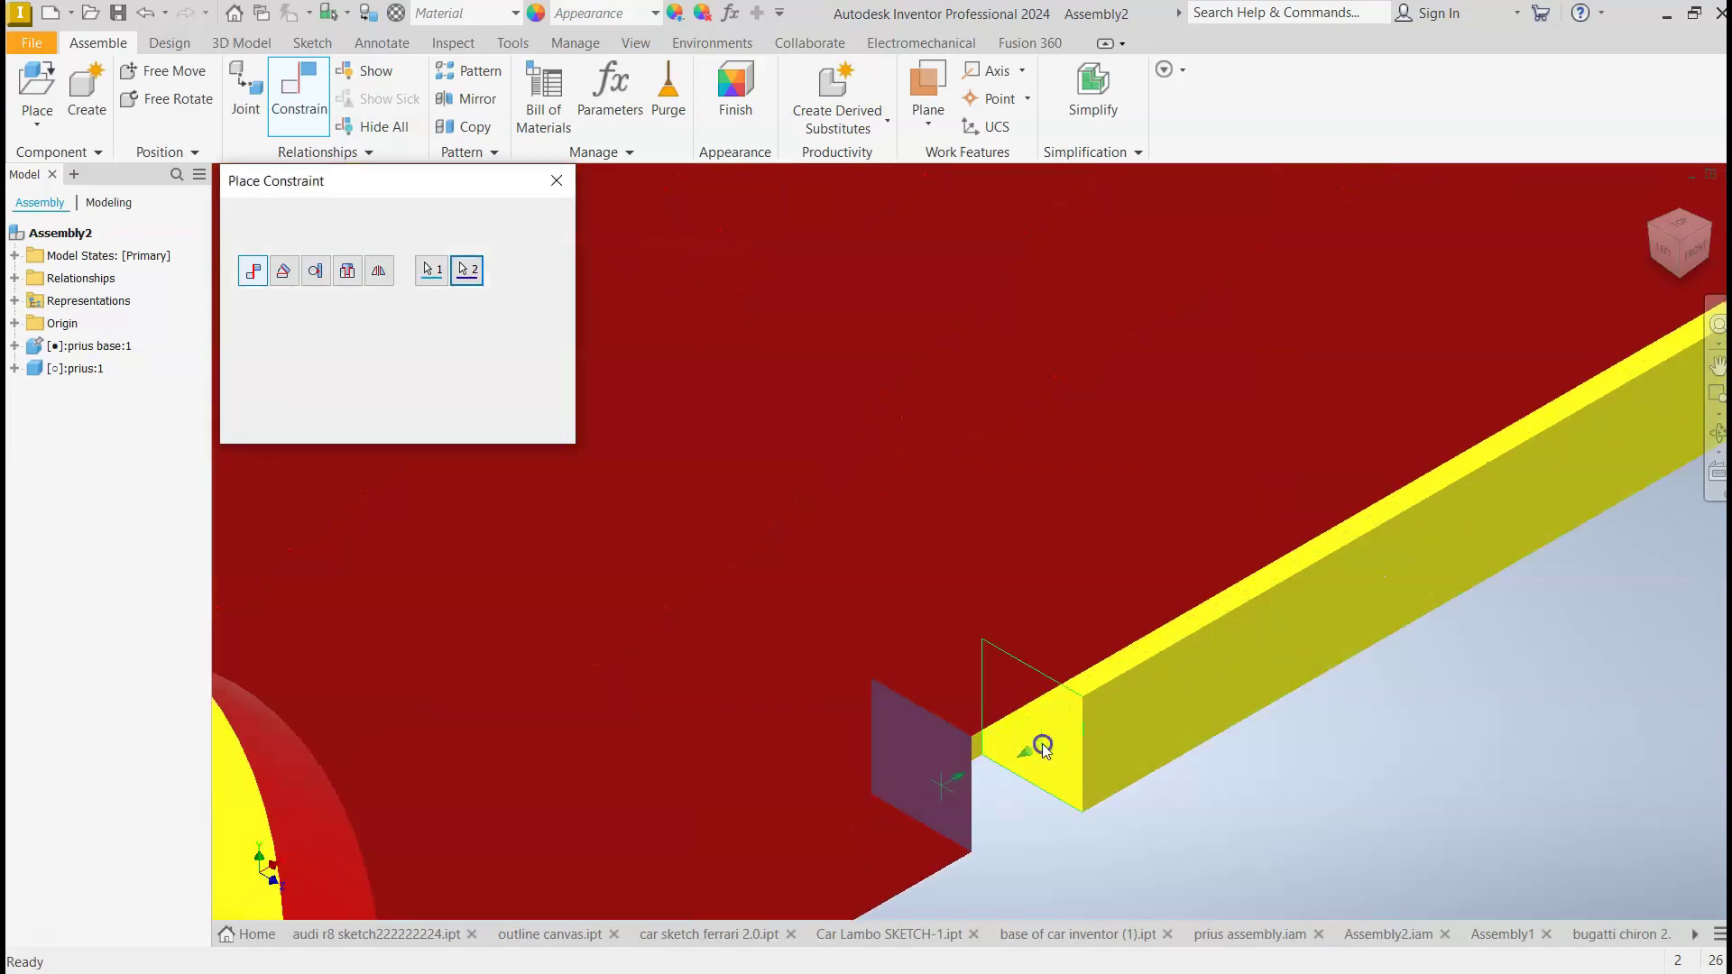
click(1047, 752)
click(502, 424)
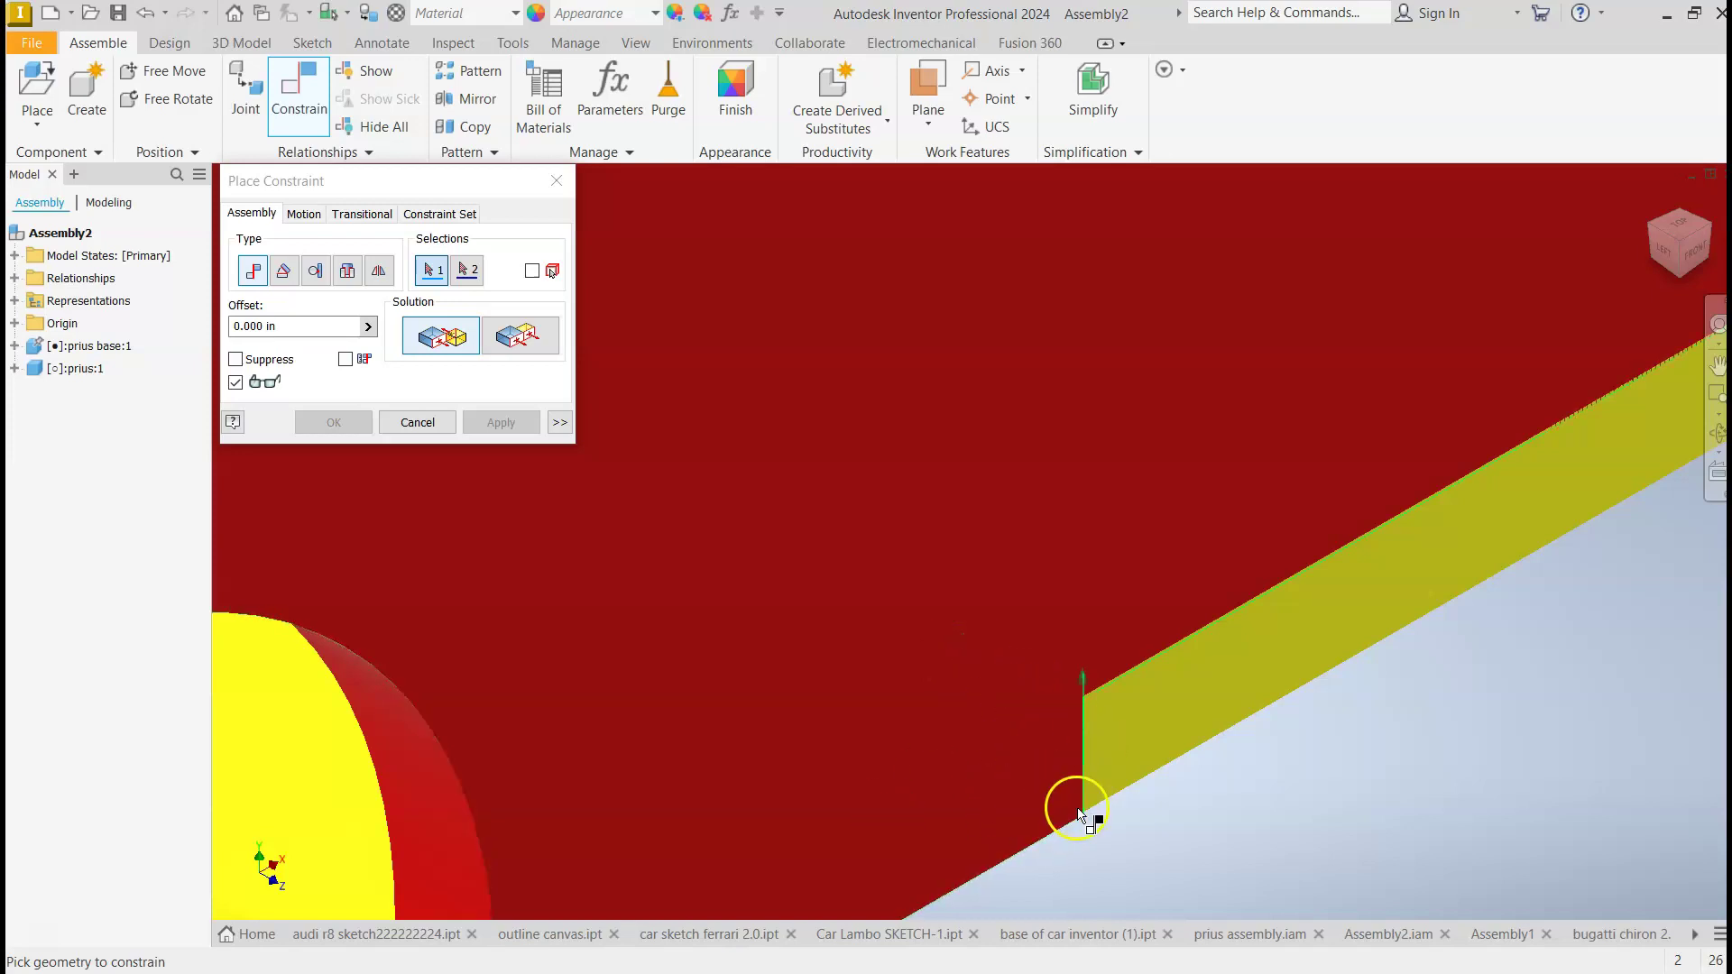
Drag the red side panel to check its remaining freedom.
key(Escape)
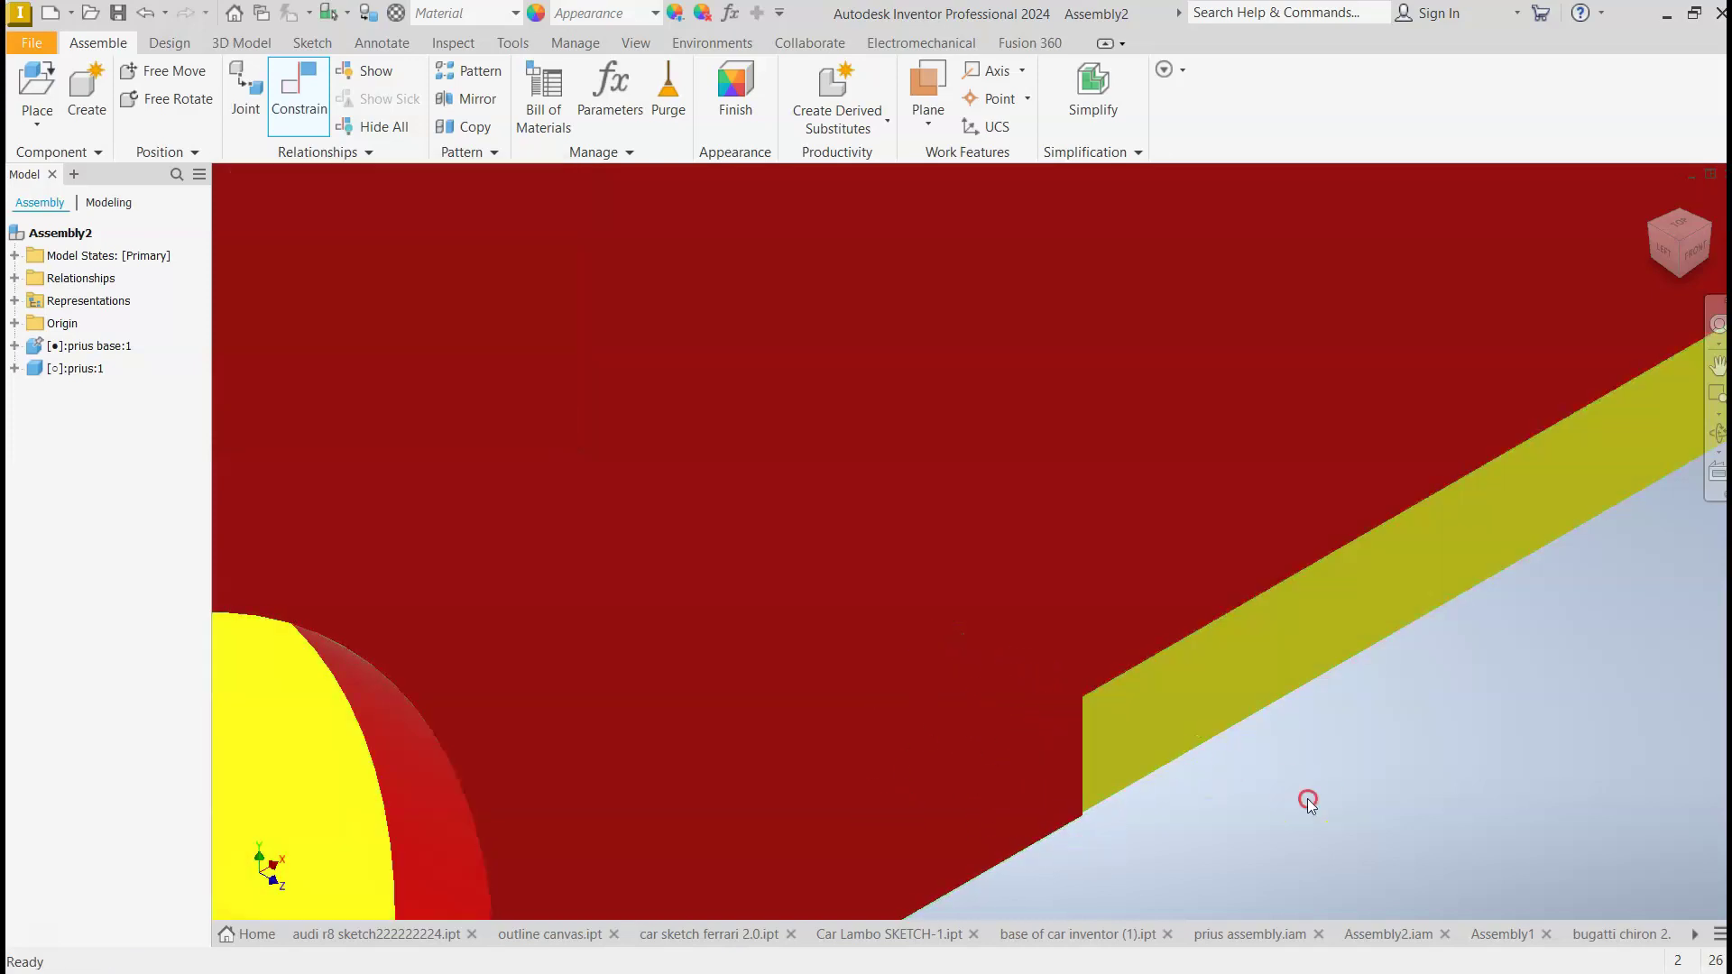
middle_drag(1308, 801, 1176, 661)
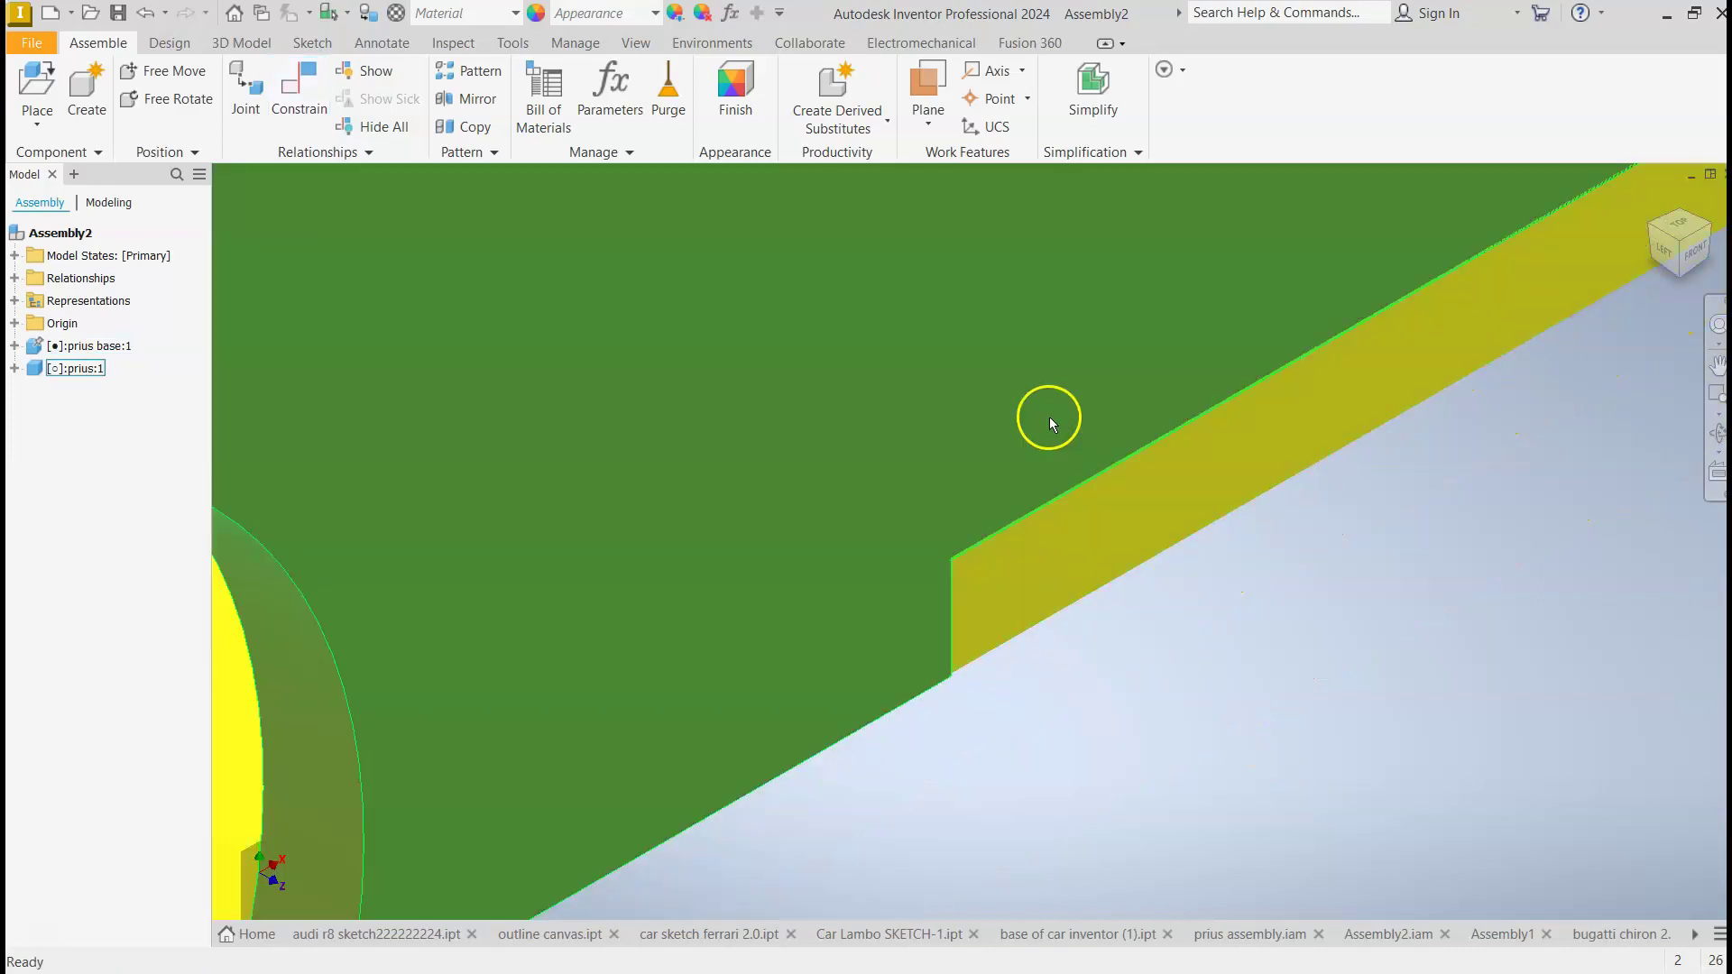
drag(1047, 414, 1010, 257)
middle_drag(1191, 417, 1068, 592)
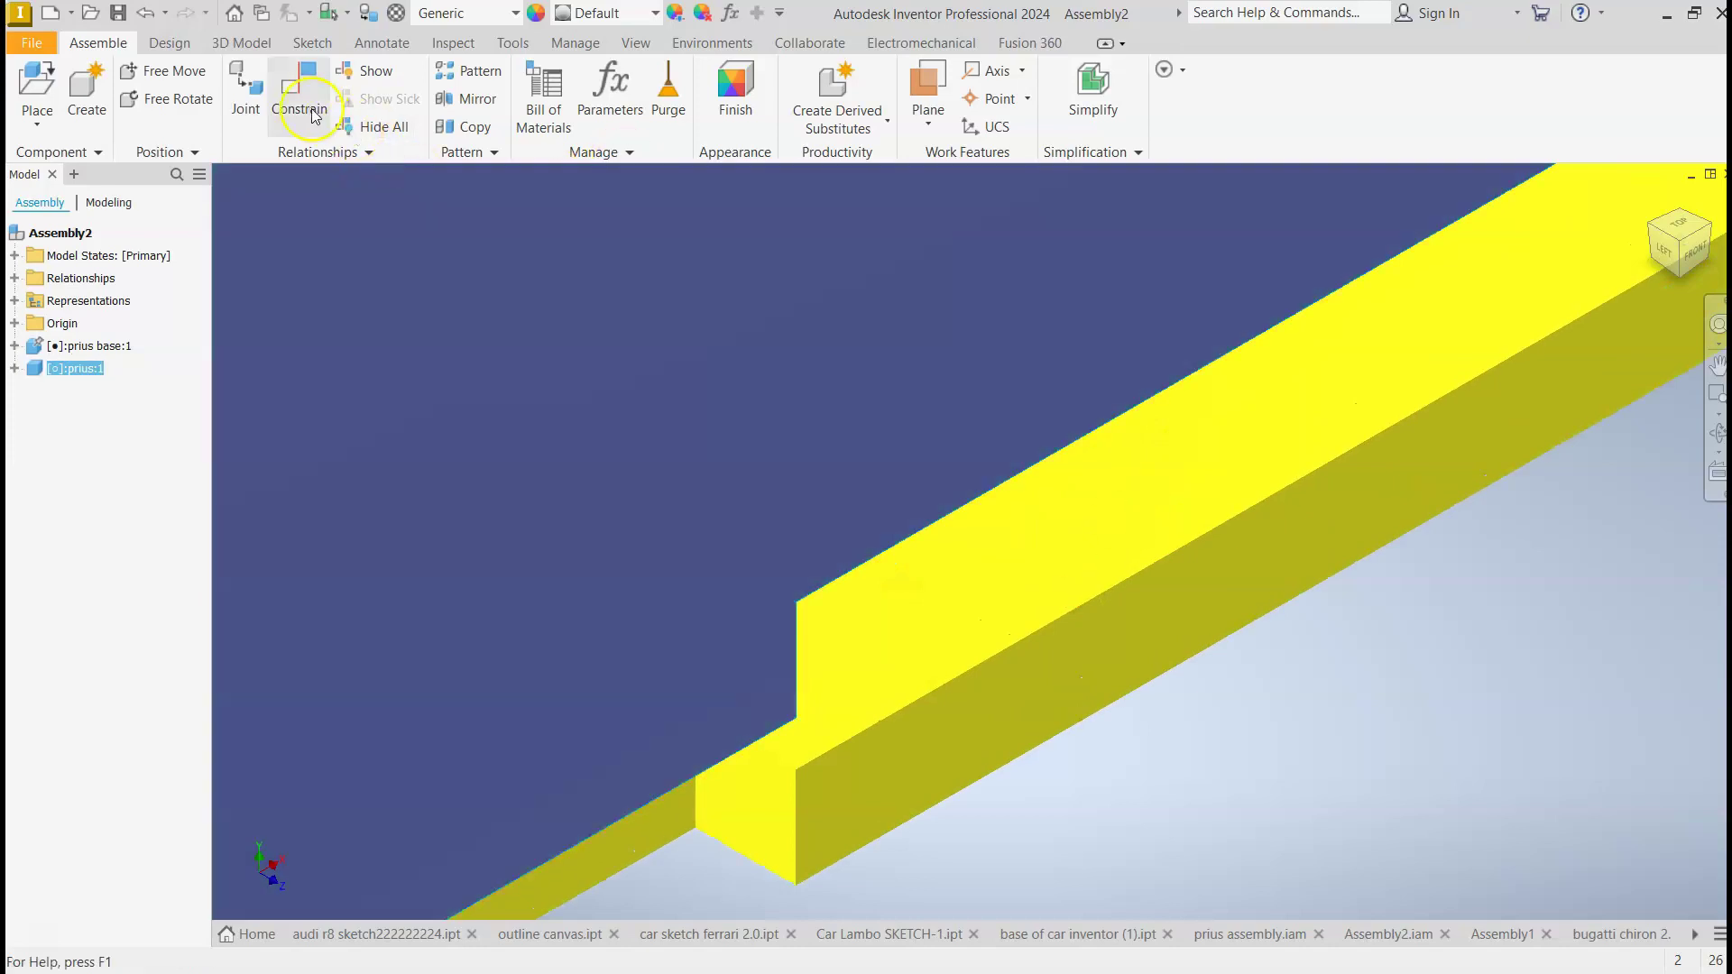
Constrain the yellow base face to the red panel face and close the dialog.
click(300, 86)
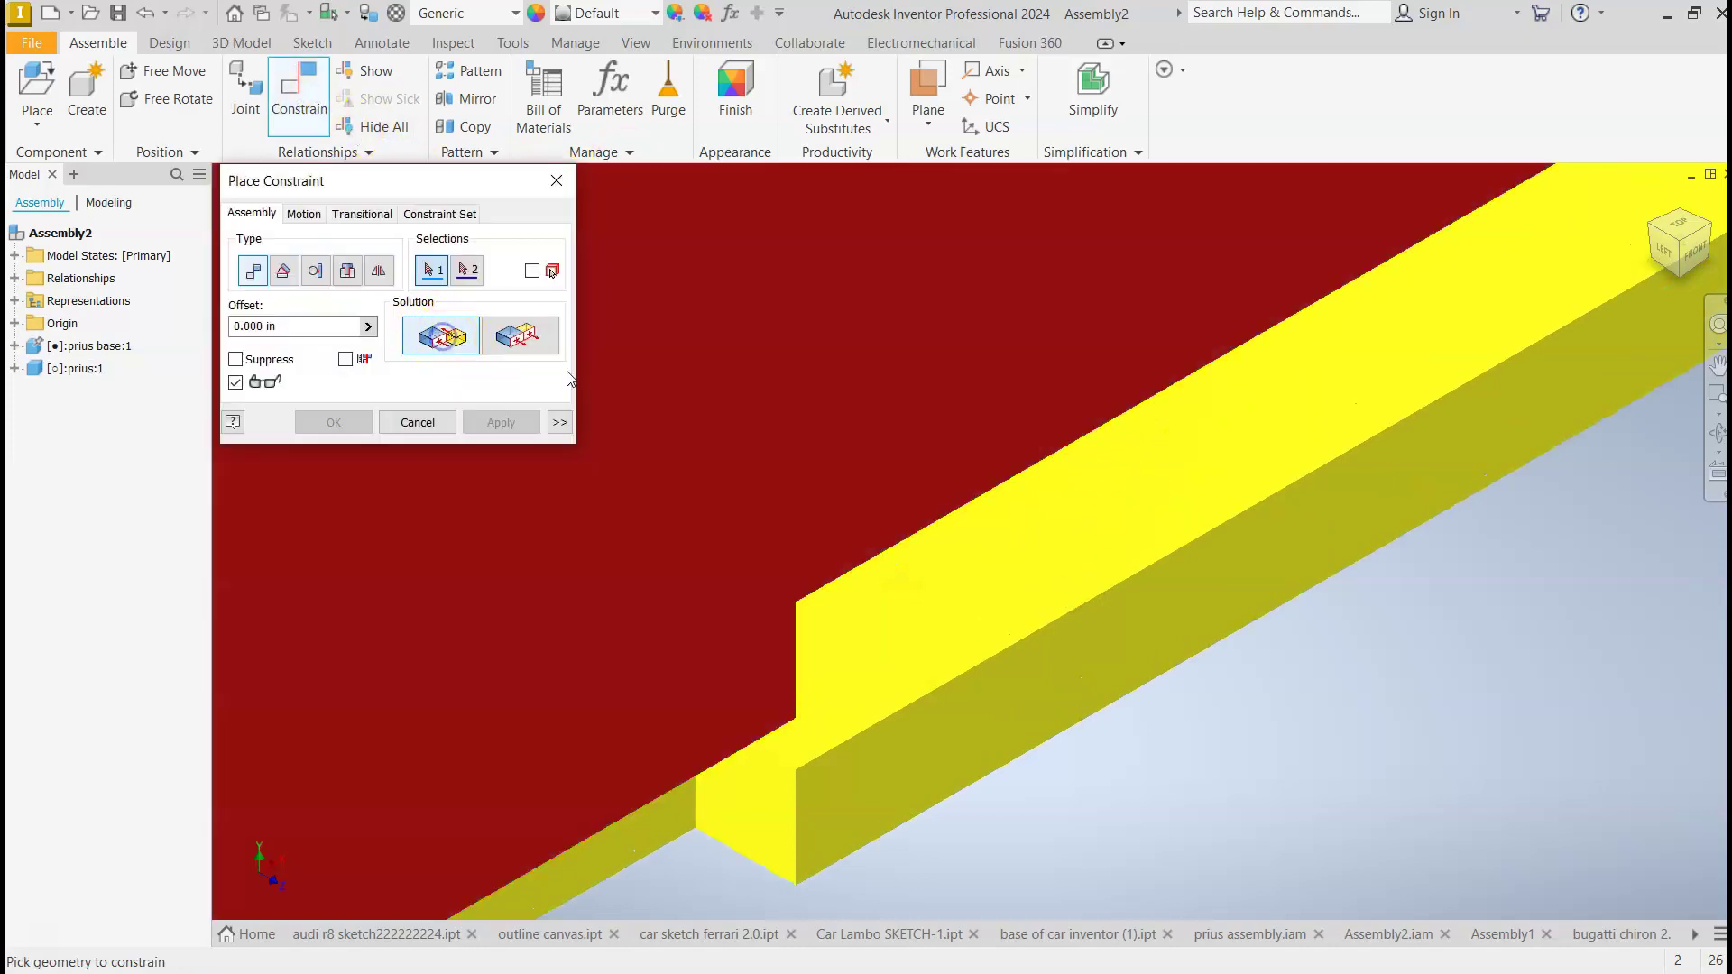
click(1055, 532)
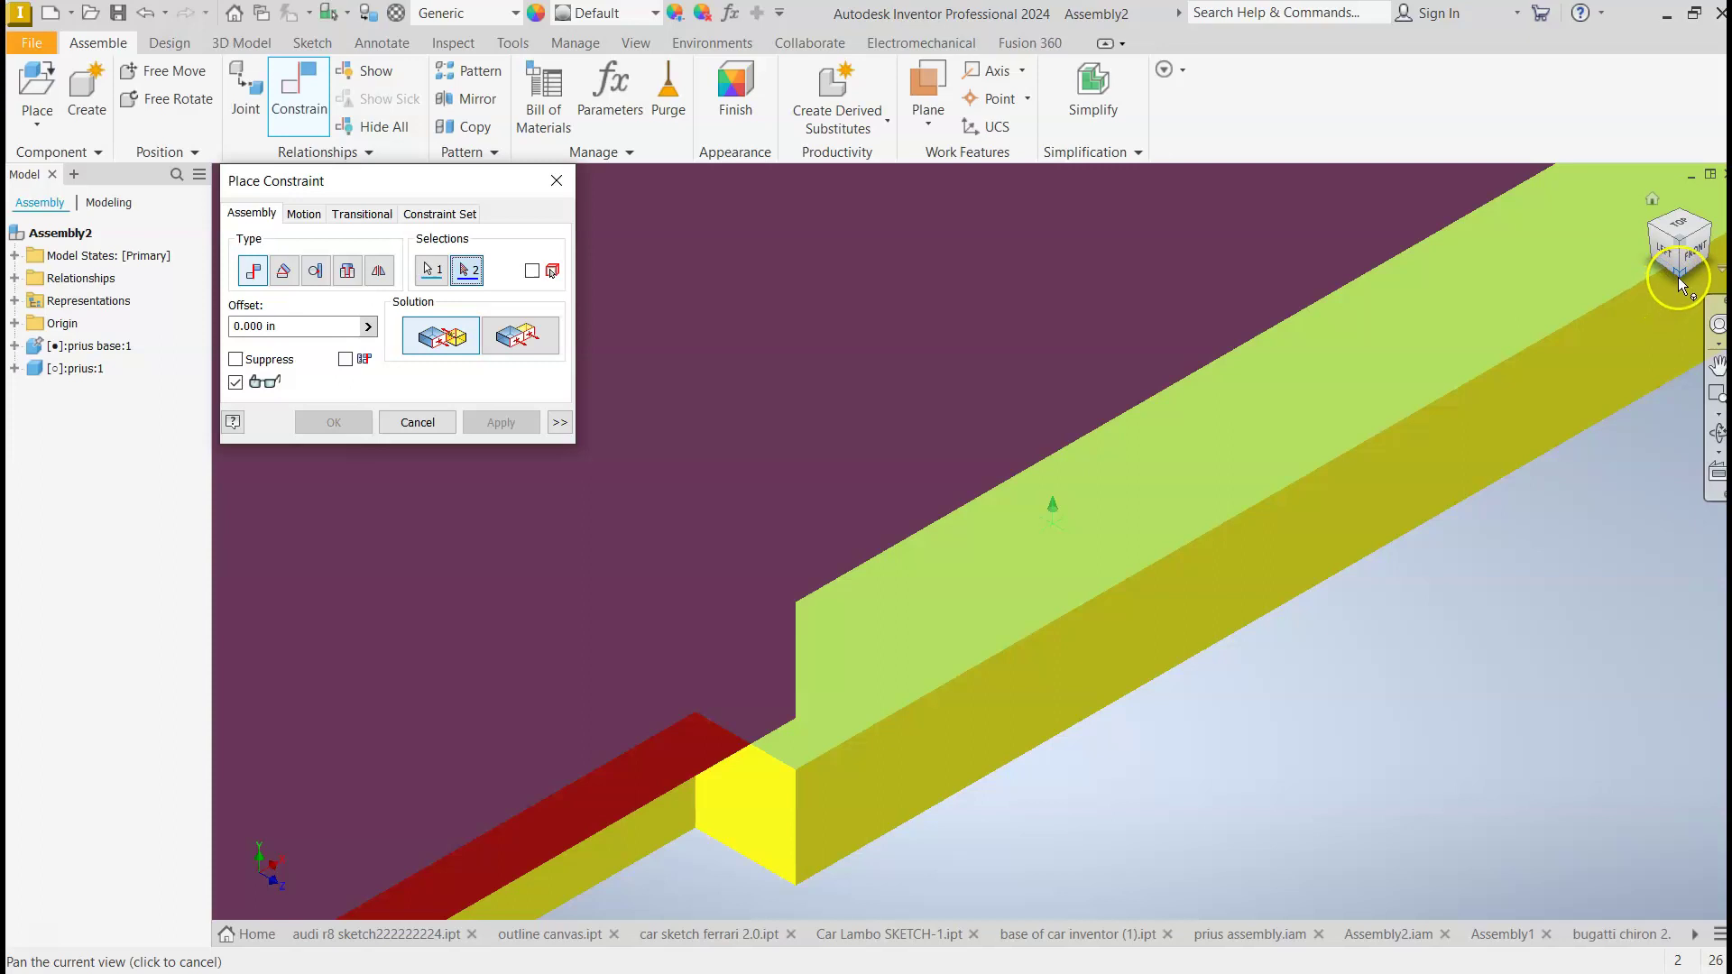
click(1678, 278)
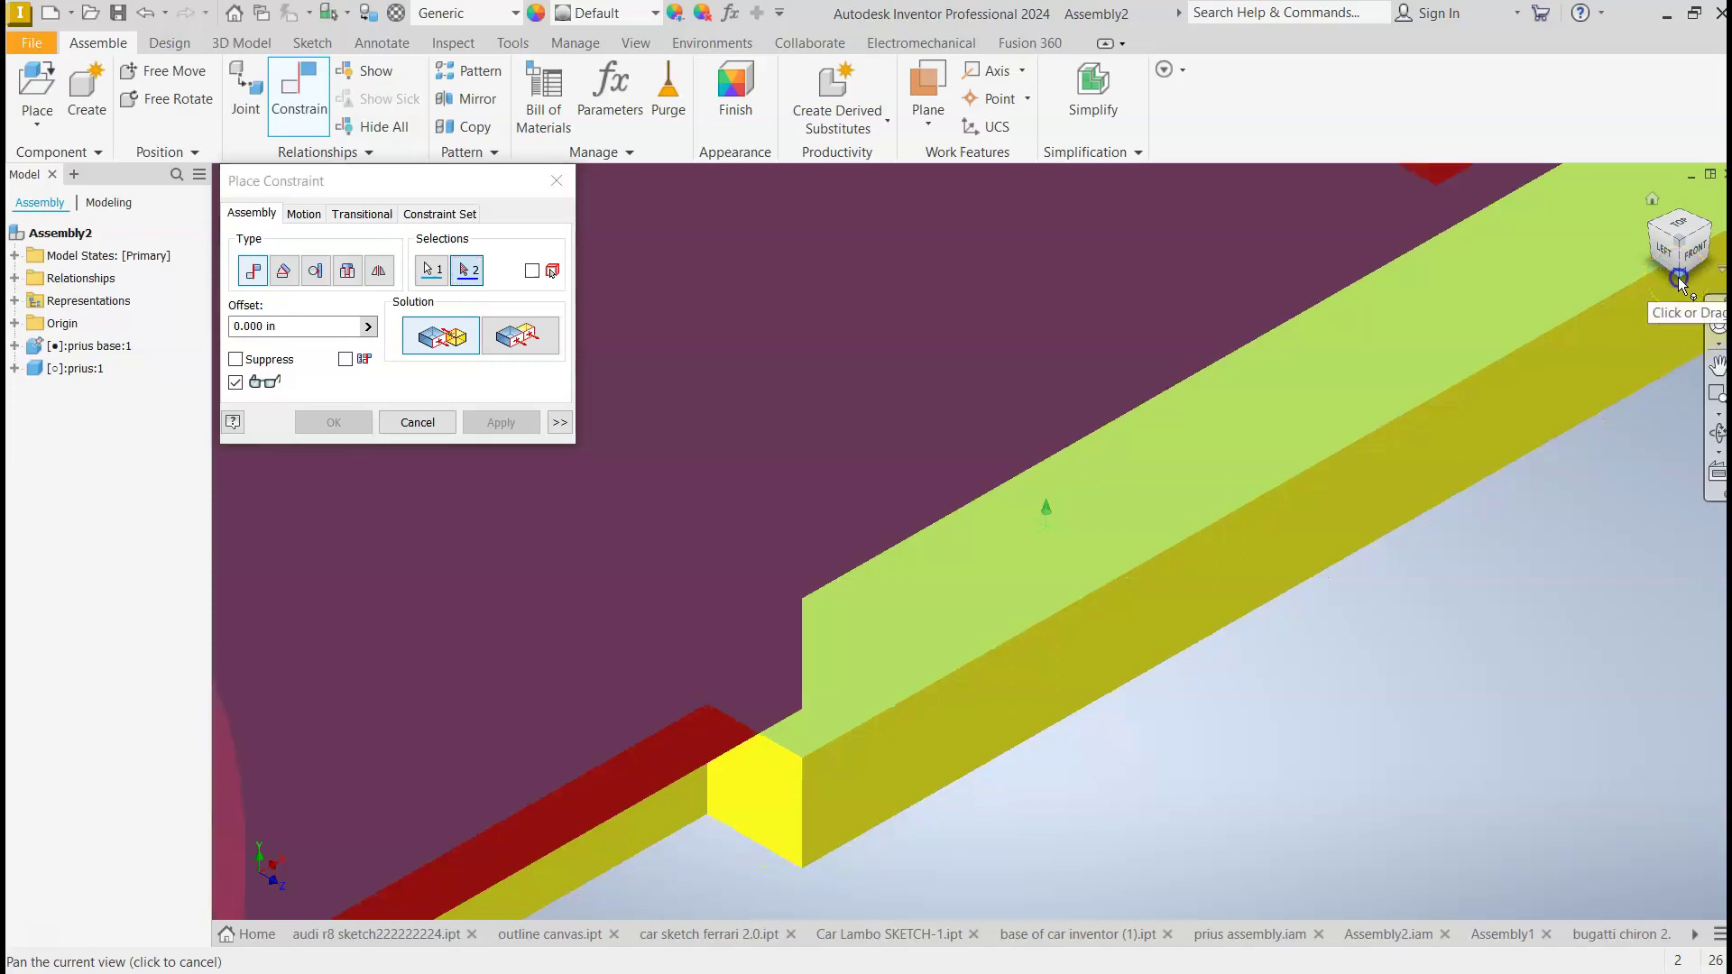
scroll(990, 622, up, 5)
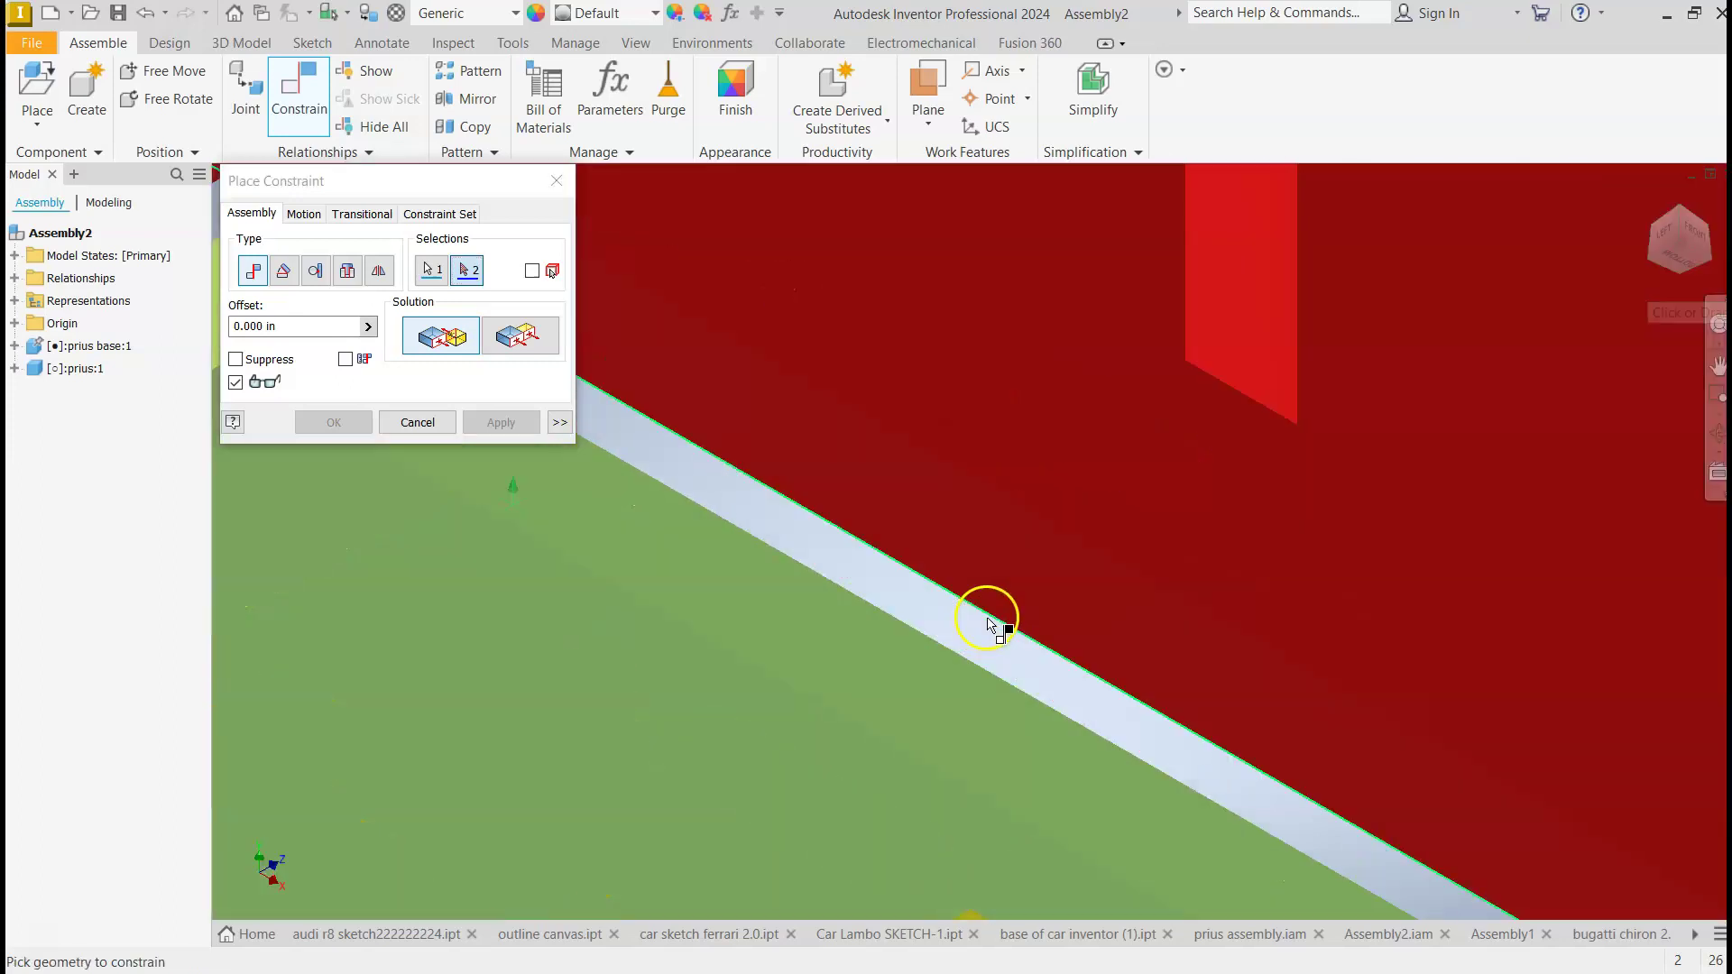
click(979, 559)
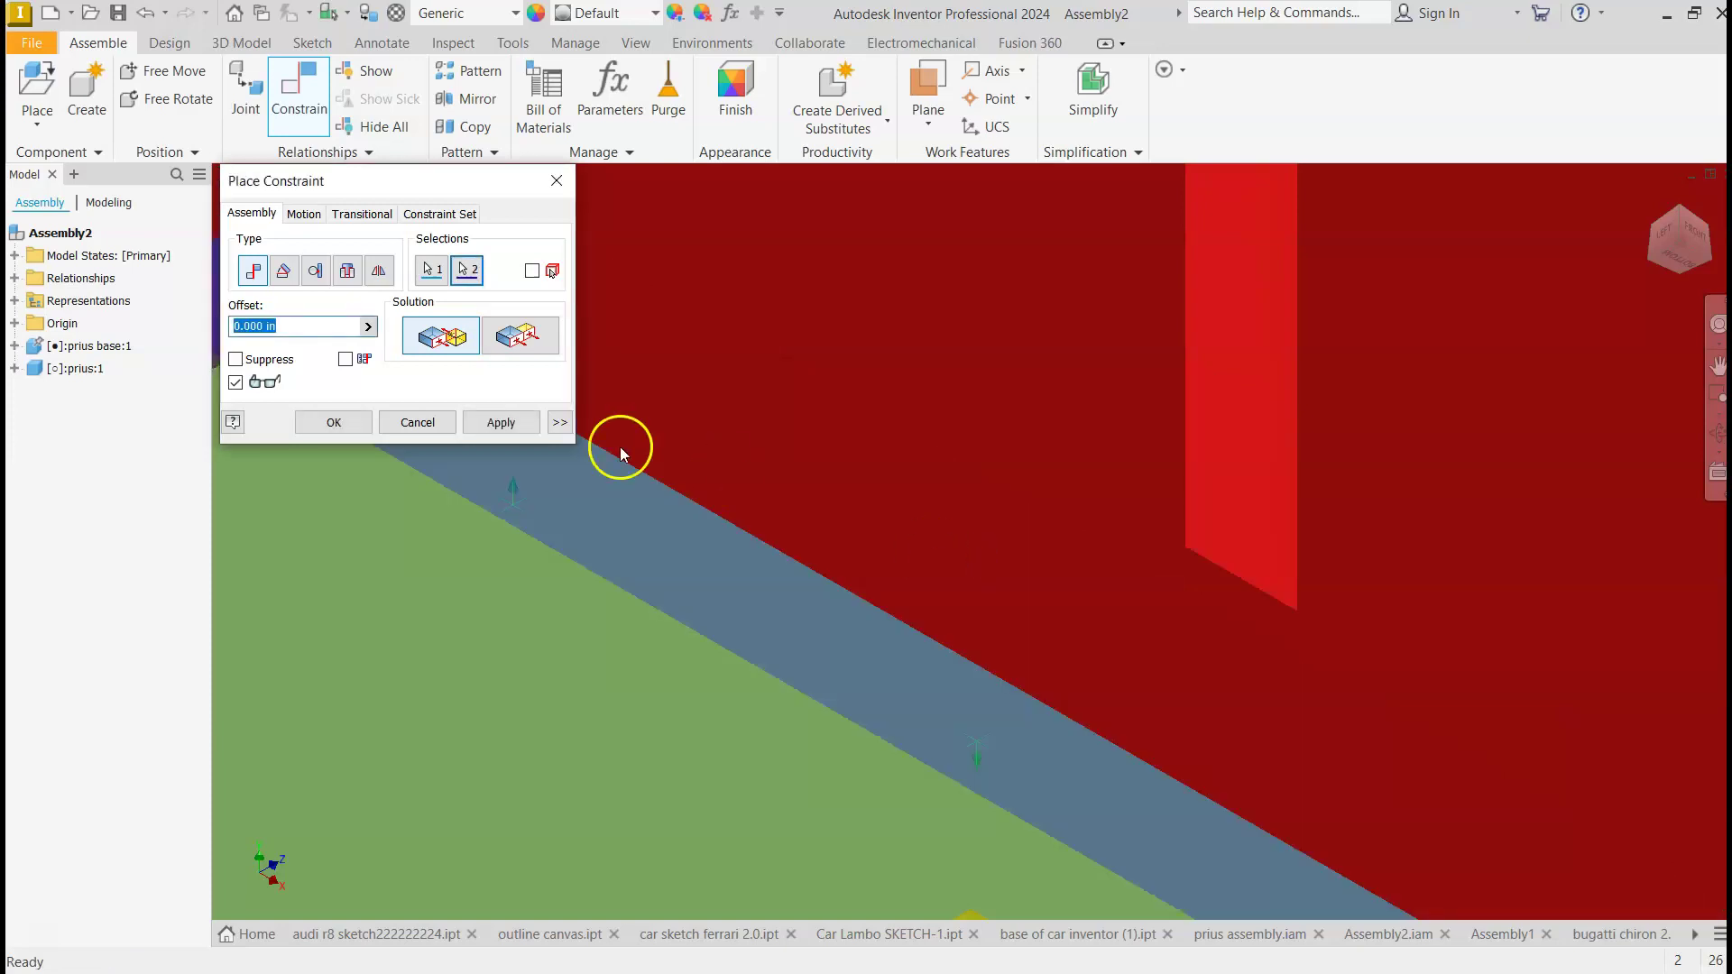
click(502, 424)
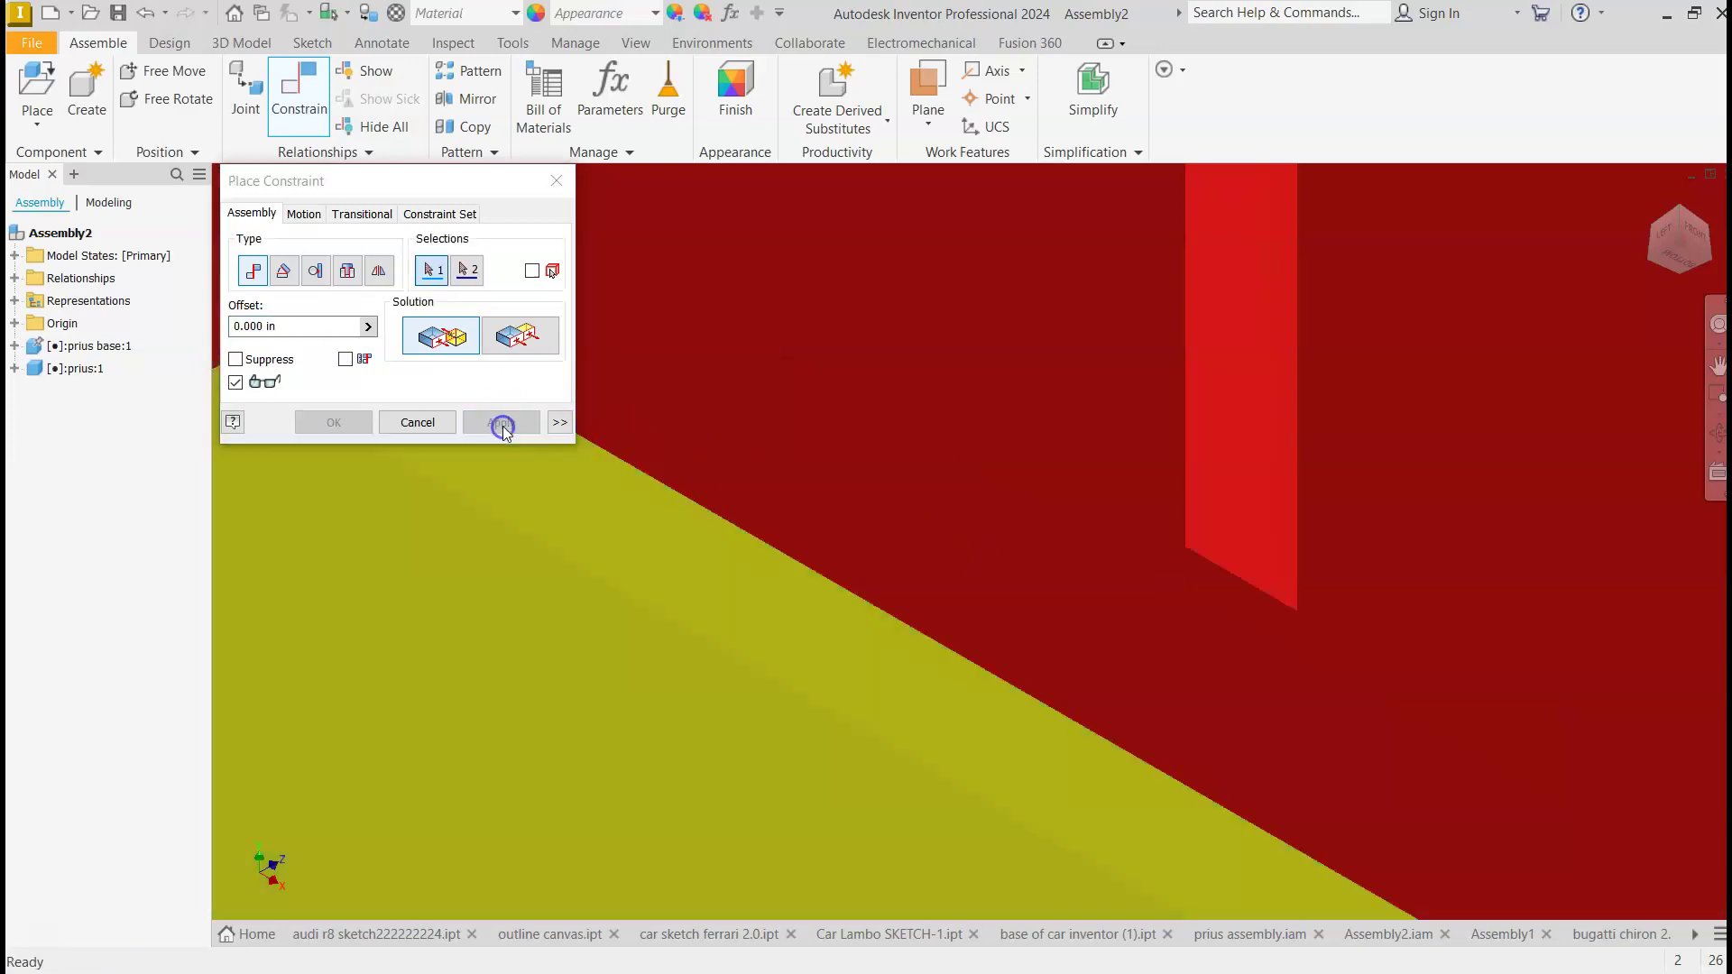
click(557, 184)
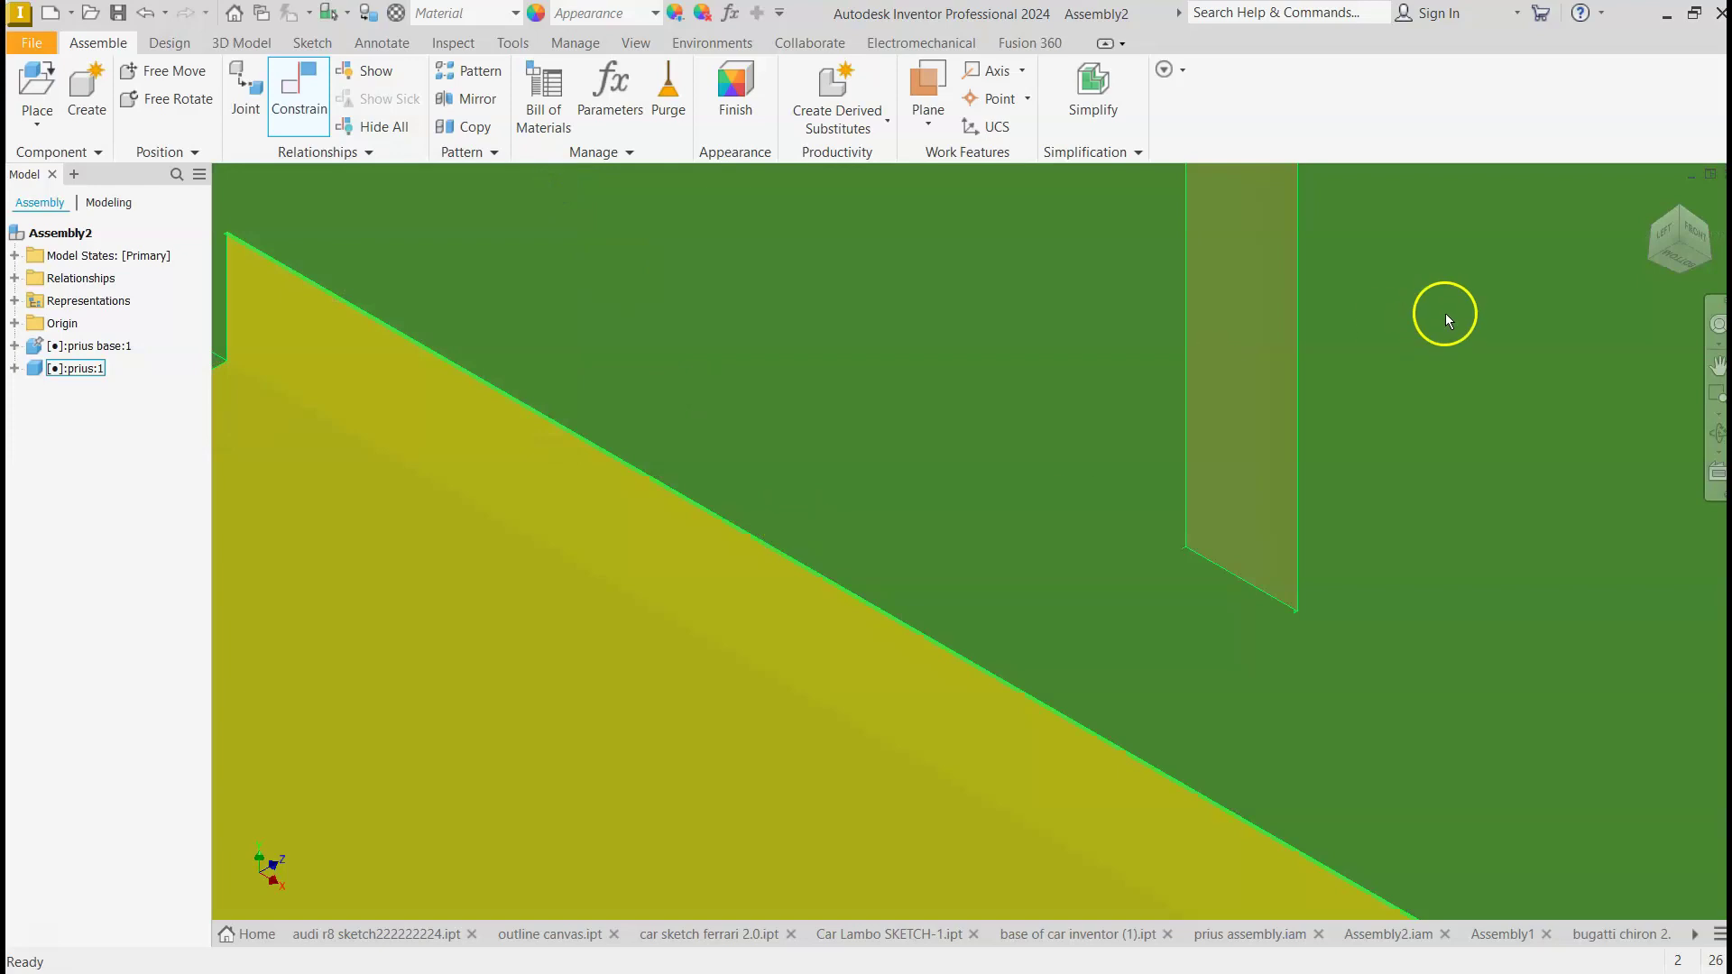
click(1655, 197)
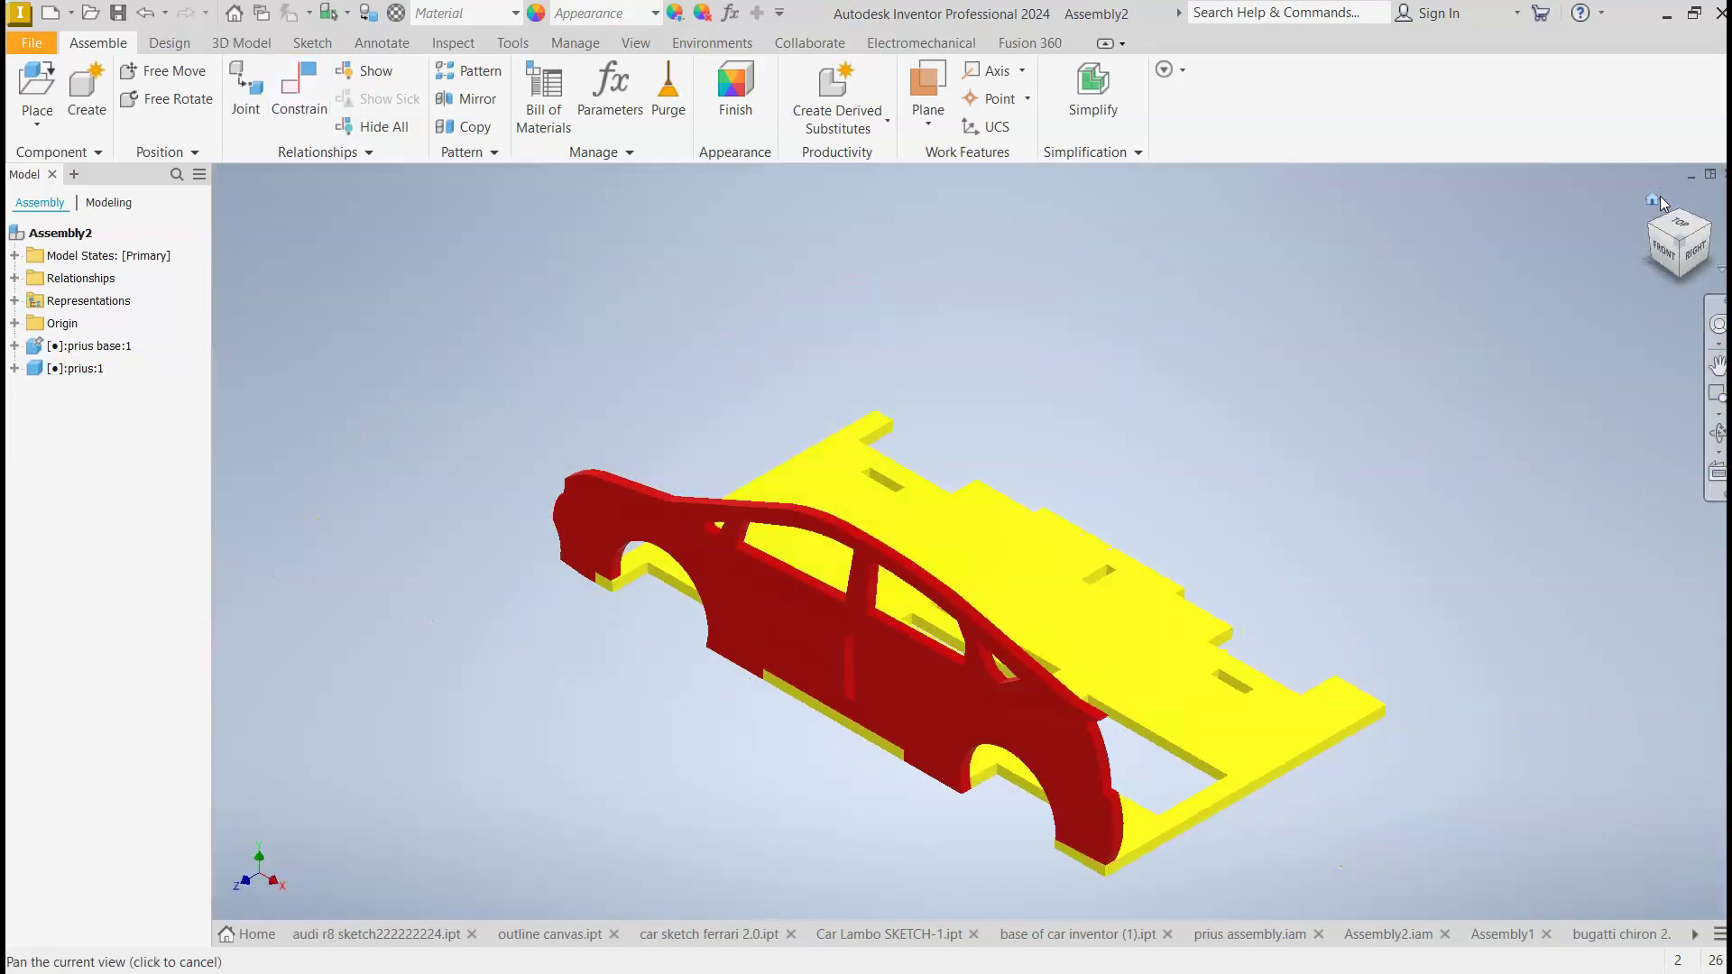
Select the red car body and try dragging it to confirm it is constrained.
middle_drag(1145, 627, 1219, 541)
click(1041, 628)
drag(1042, 632, 1588, 618)
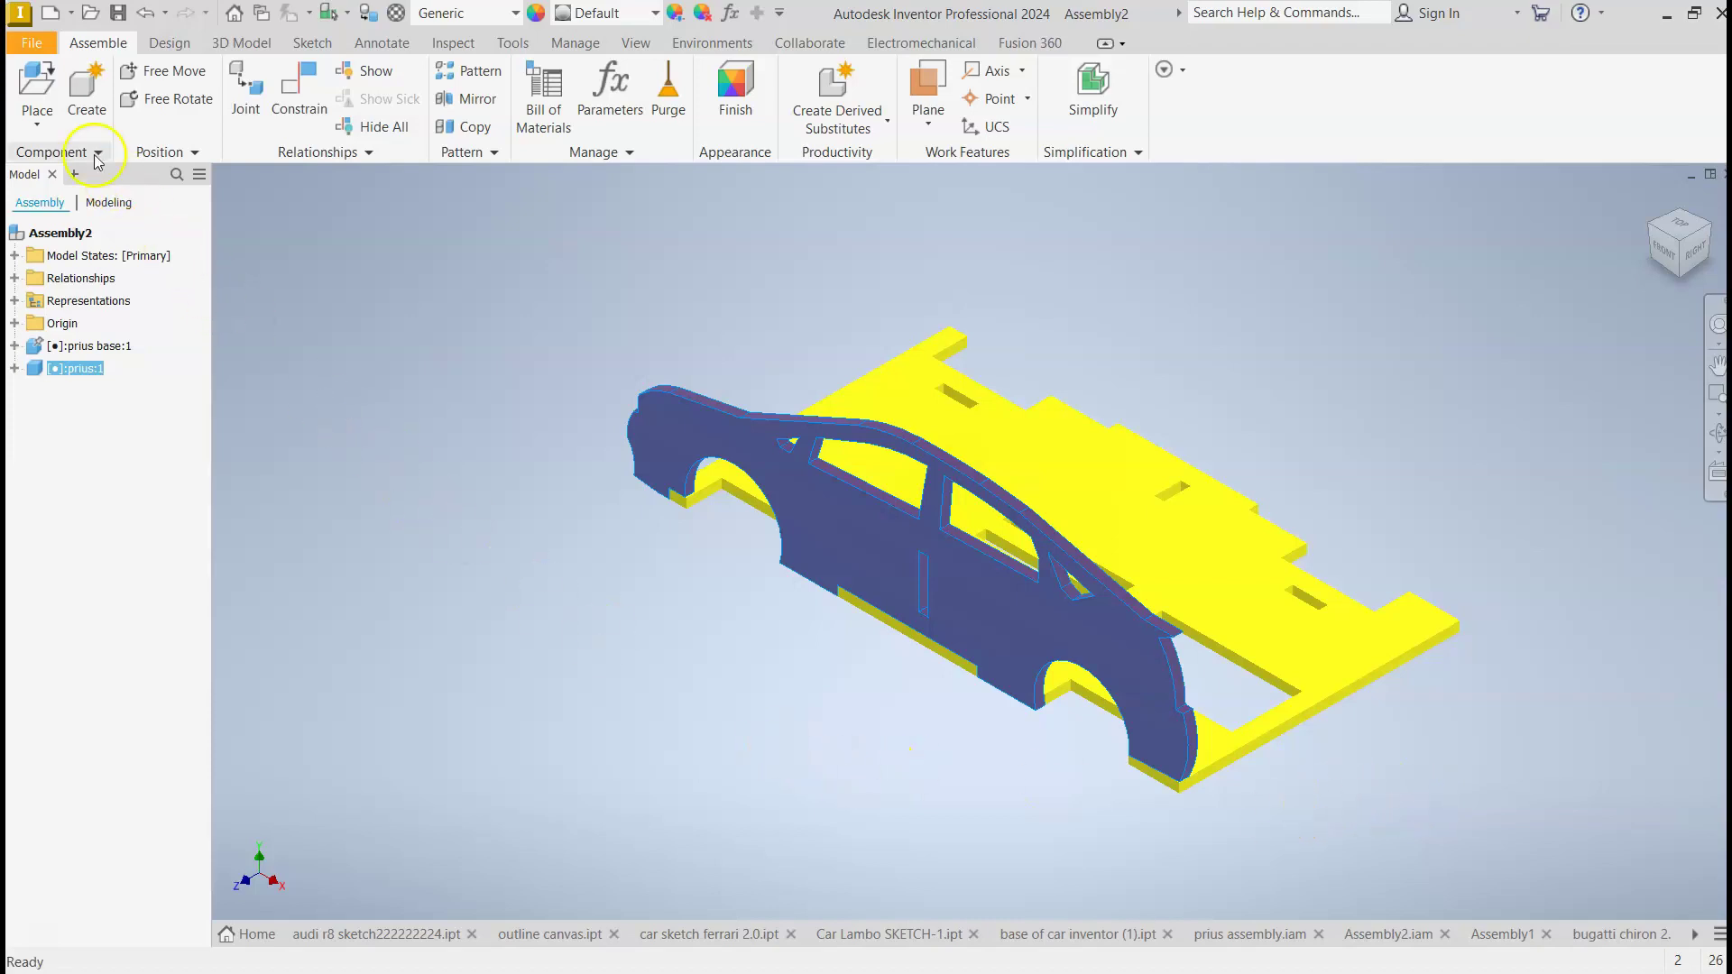
Switch the Place Component file list to List, then Medium, then Large icons.
click(34, 95)
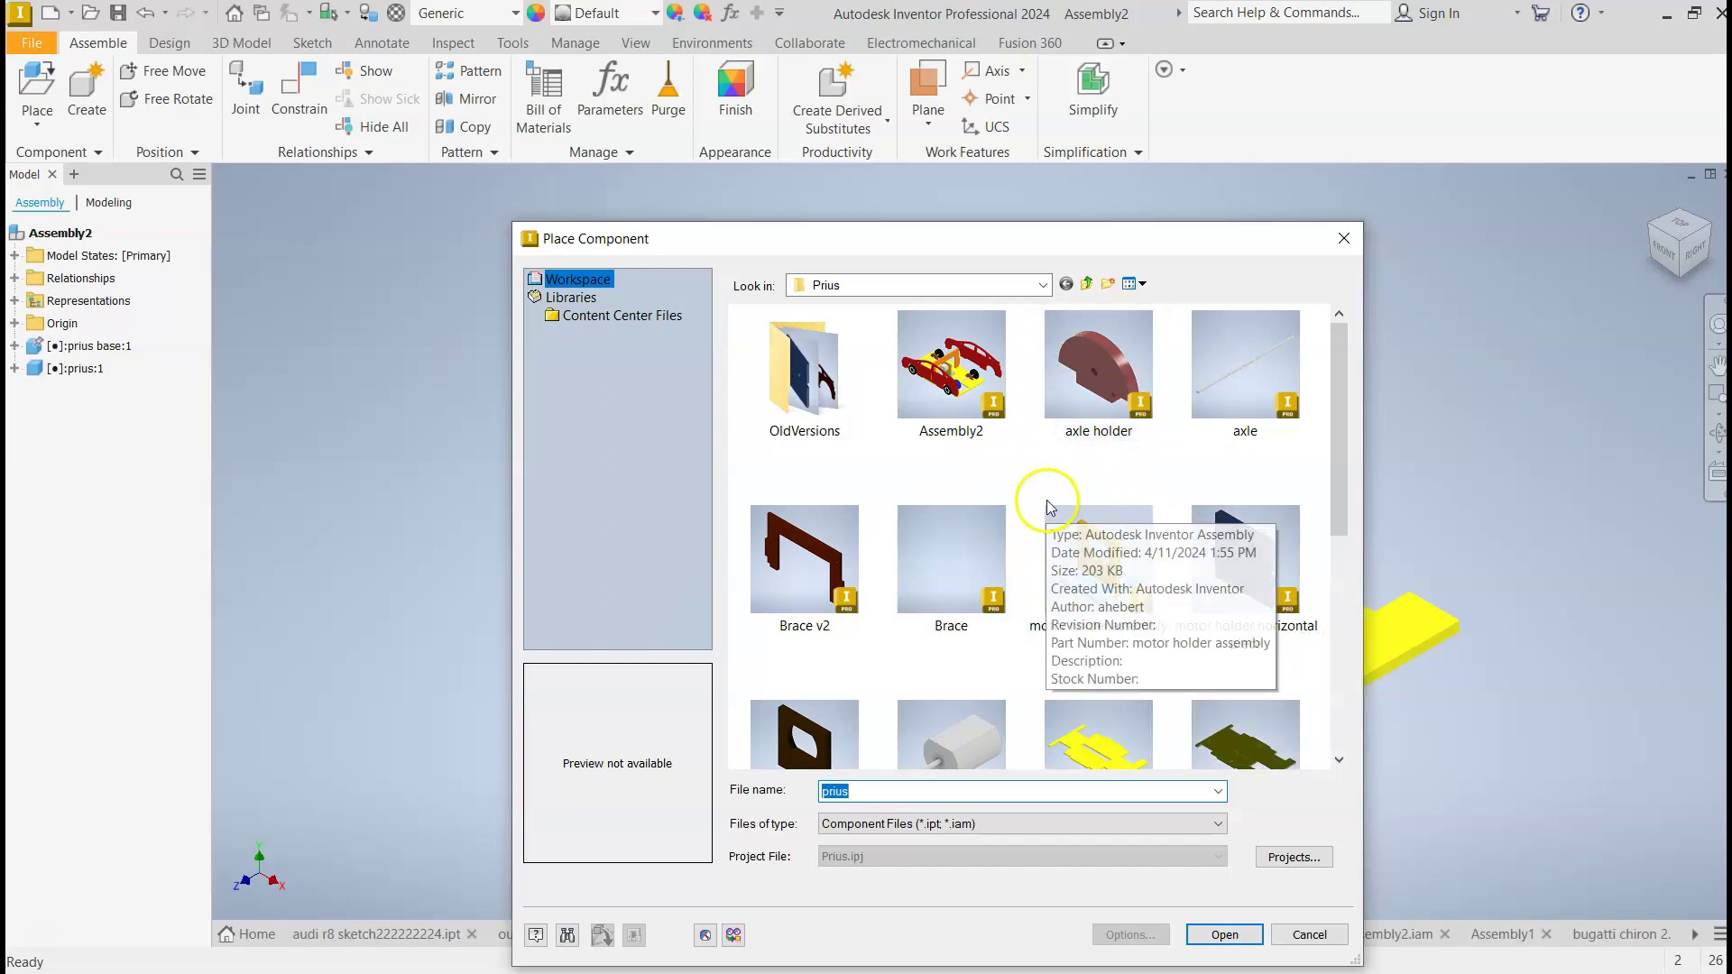
right_click(993, 480)
mouse_move(1099, 510)
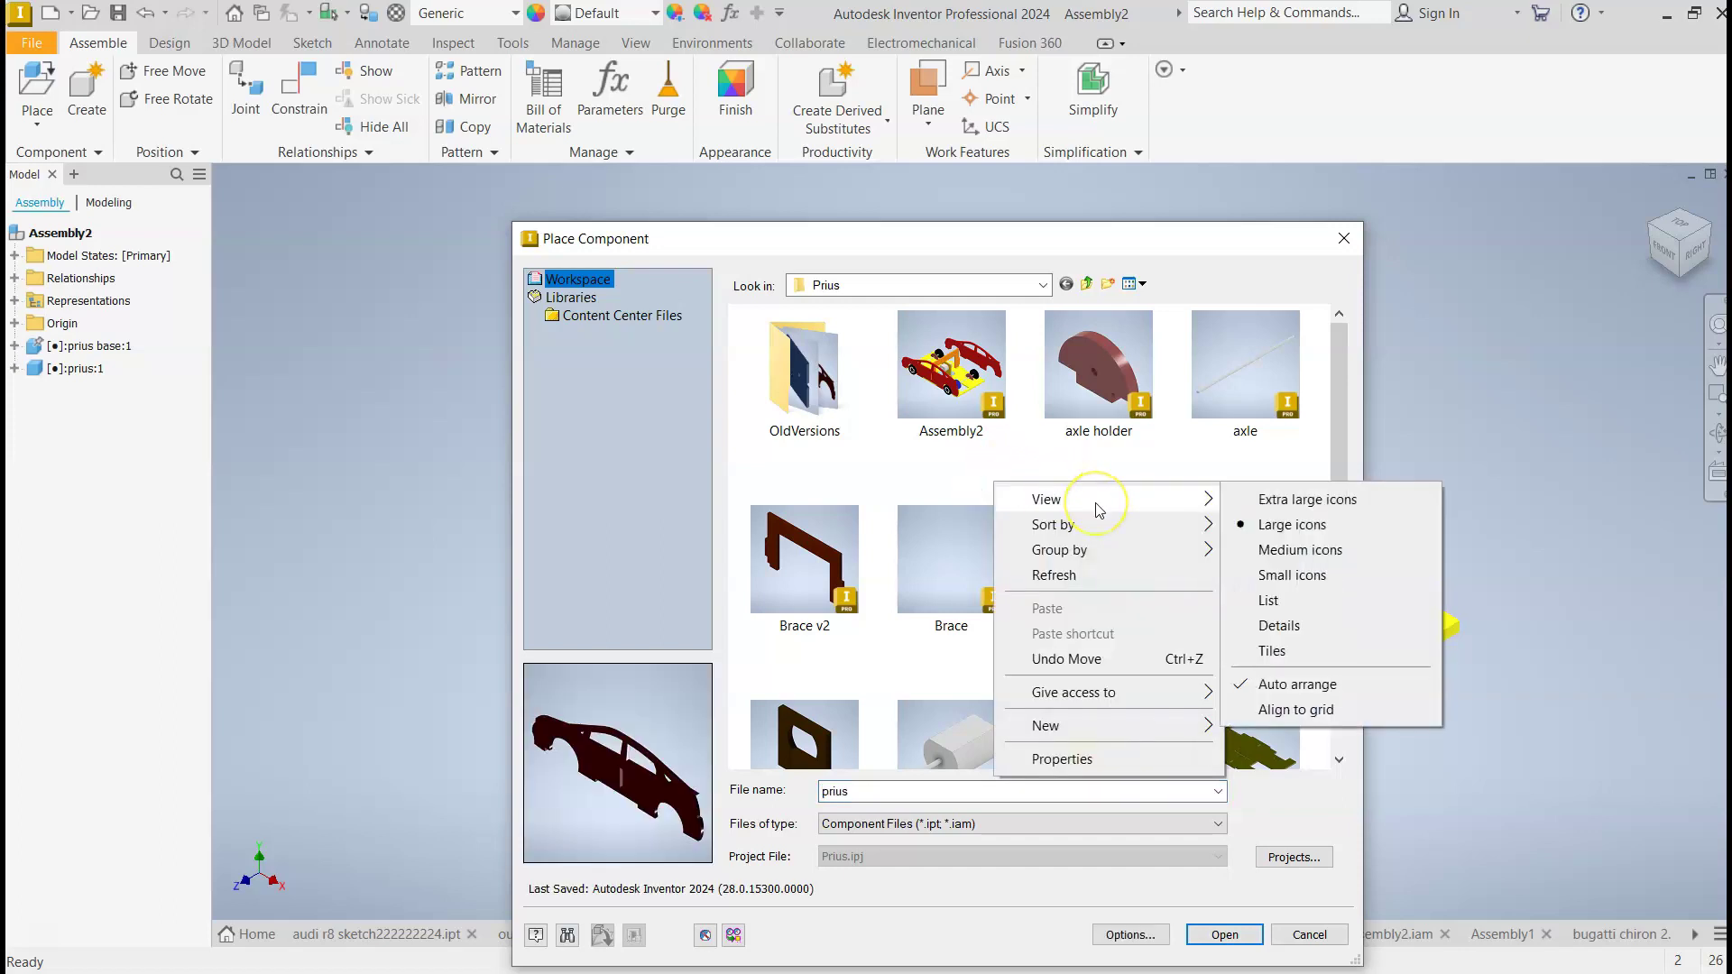
click(1303, 598)
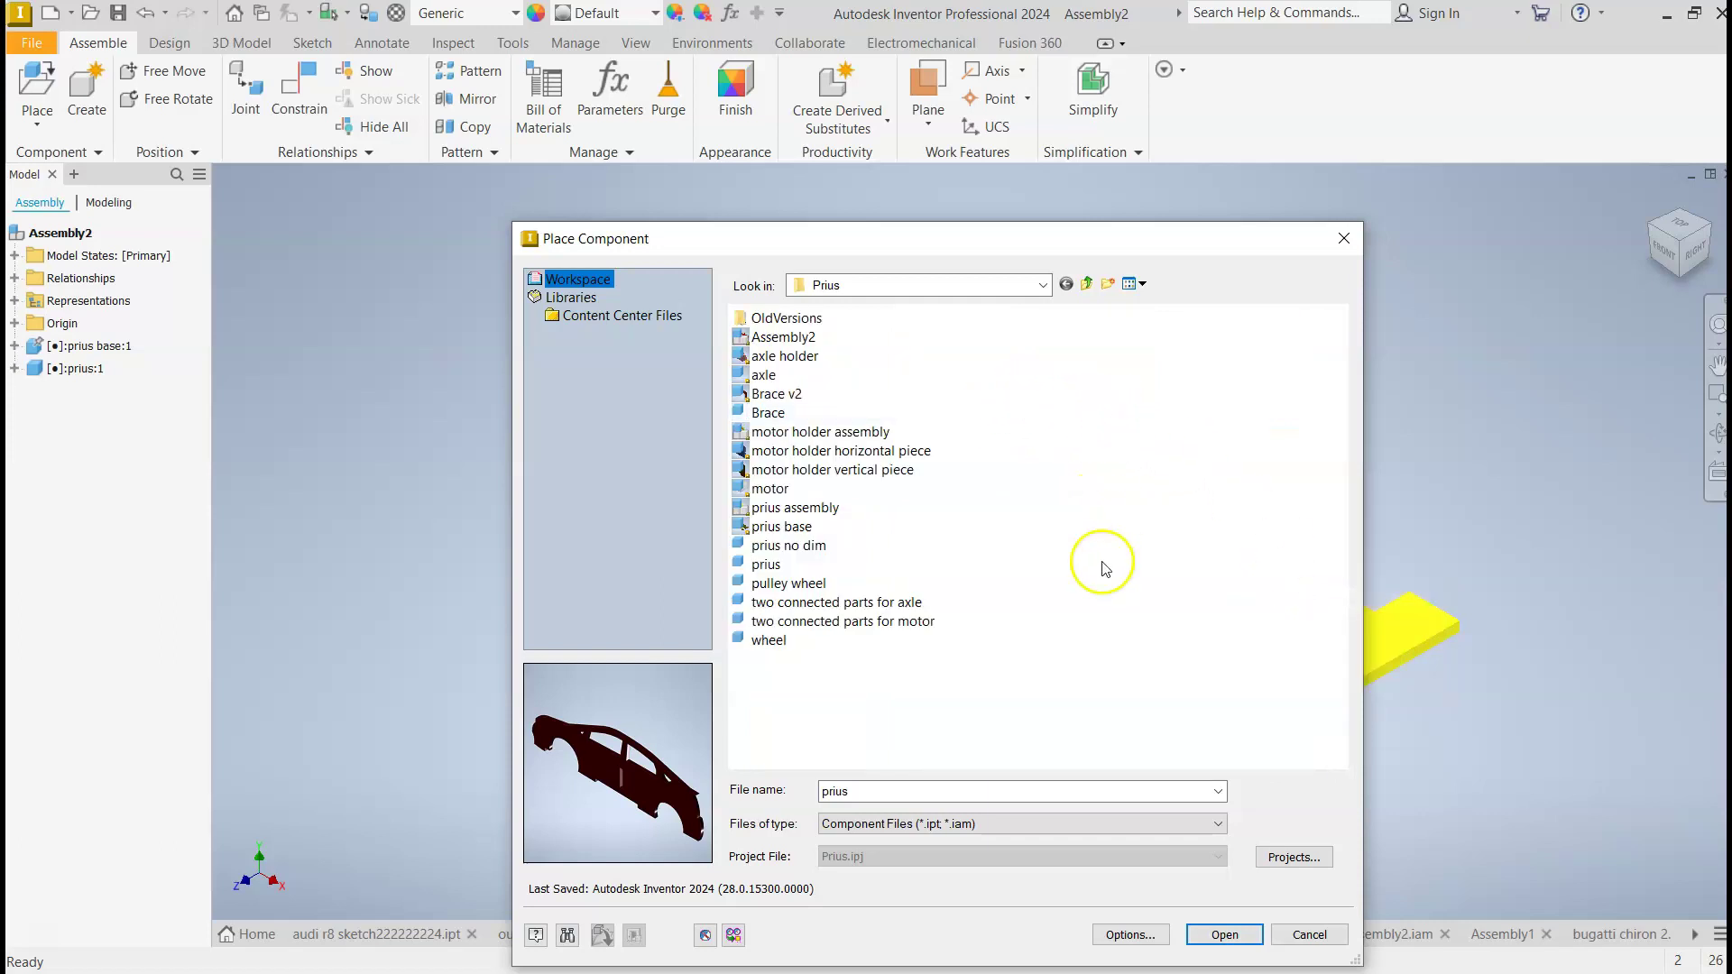
right_click(1017, 672)
mouse_move(1049, 695)
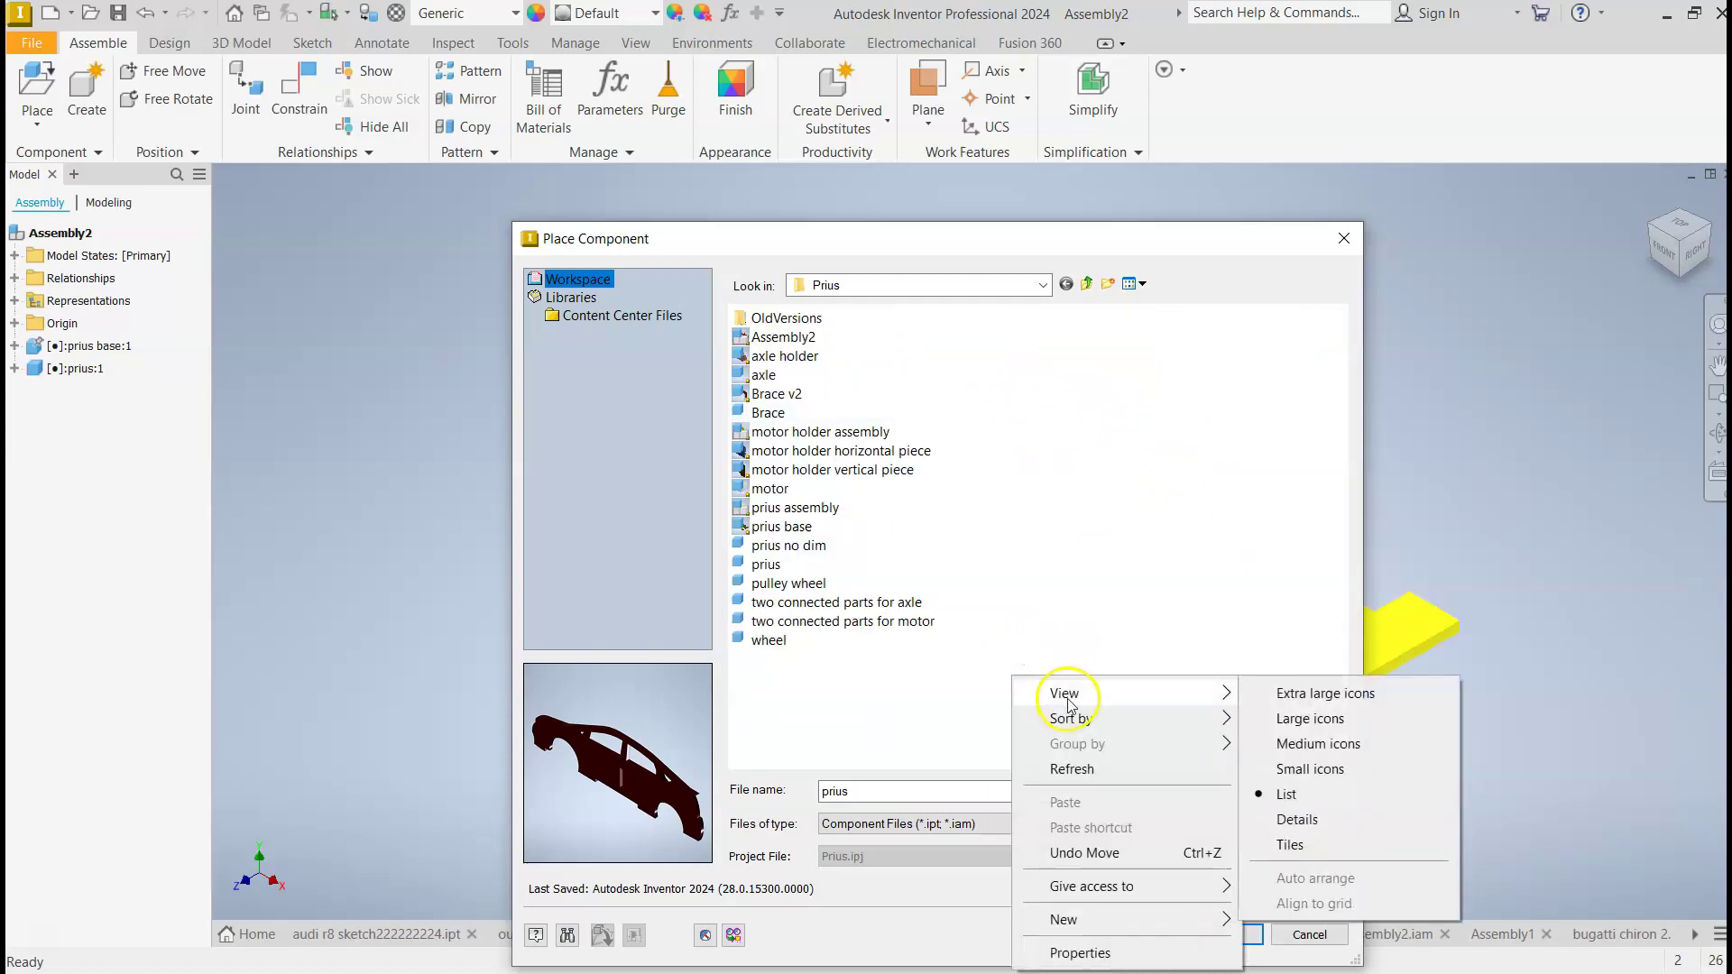
click(1308, 744)
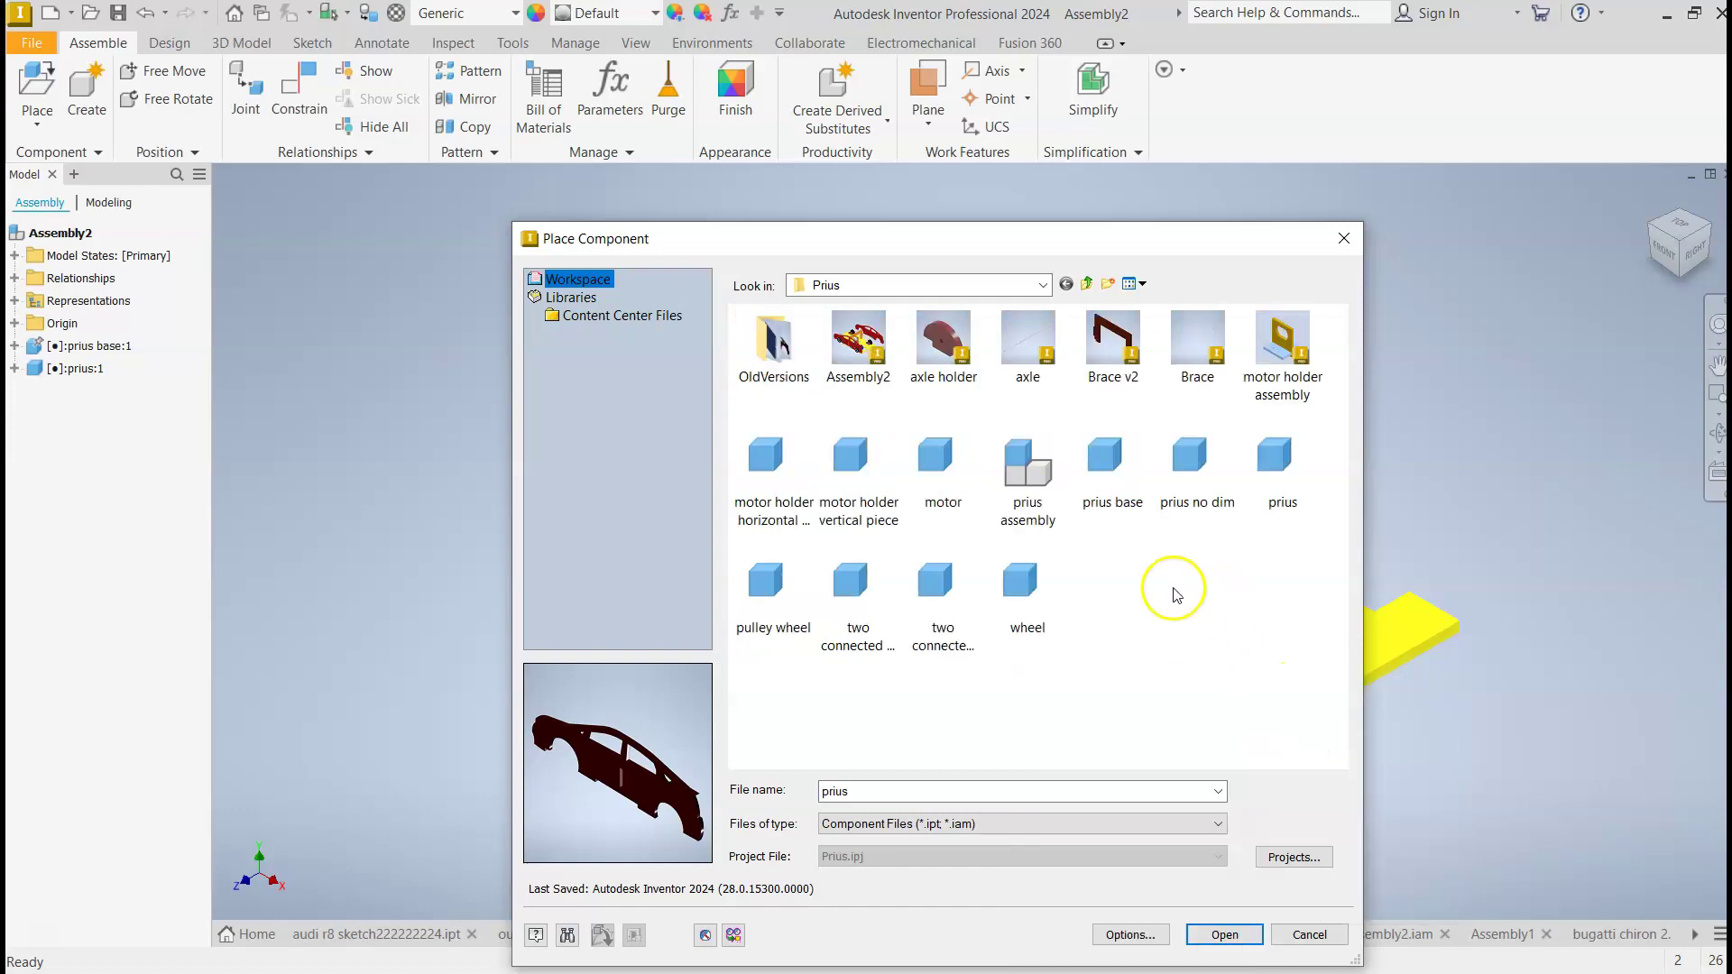
right_click(1209, 597)
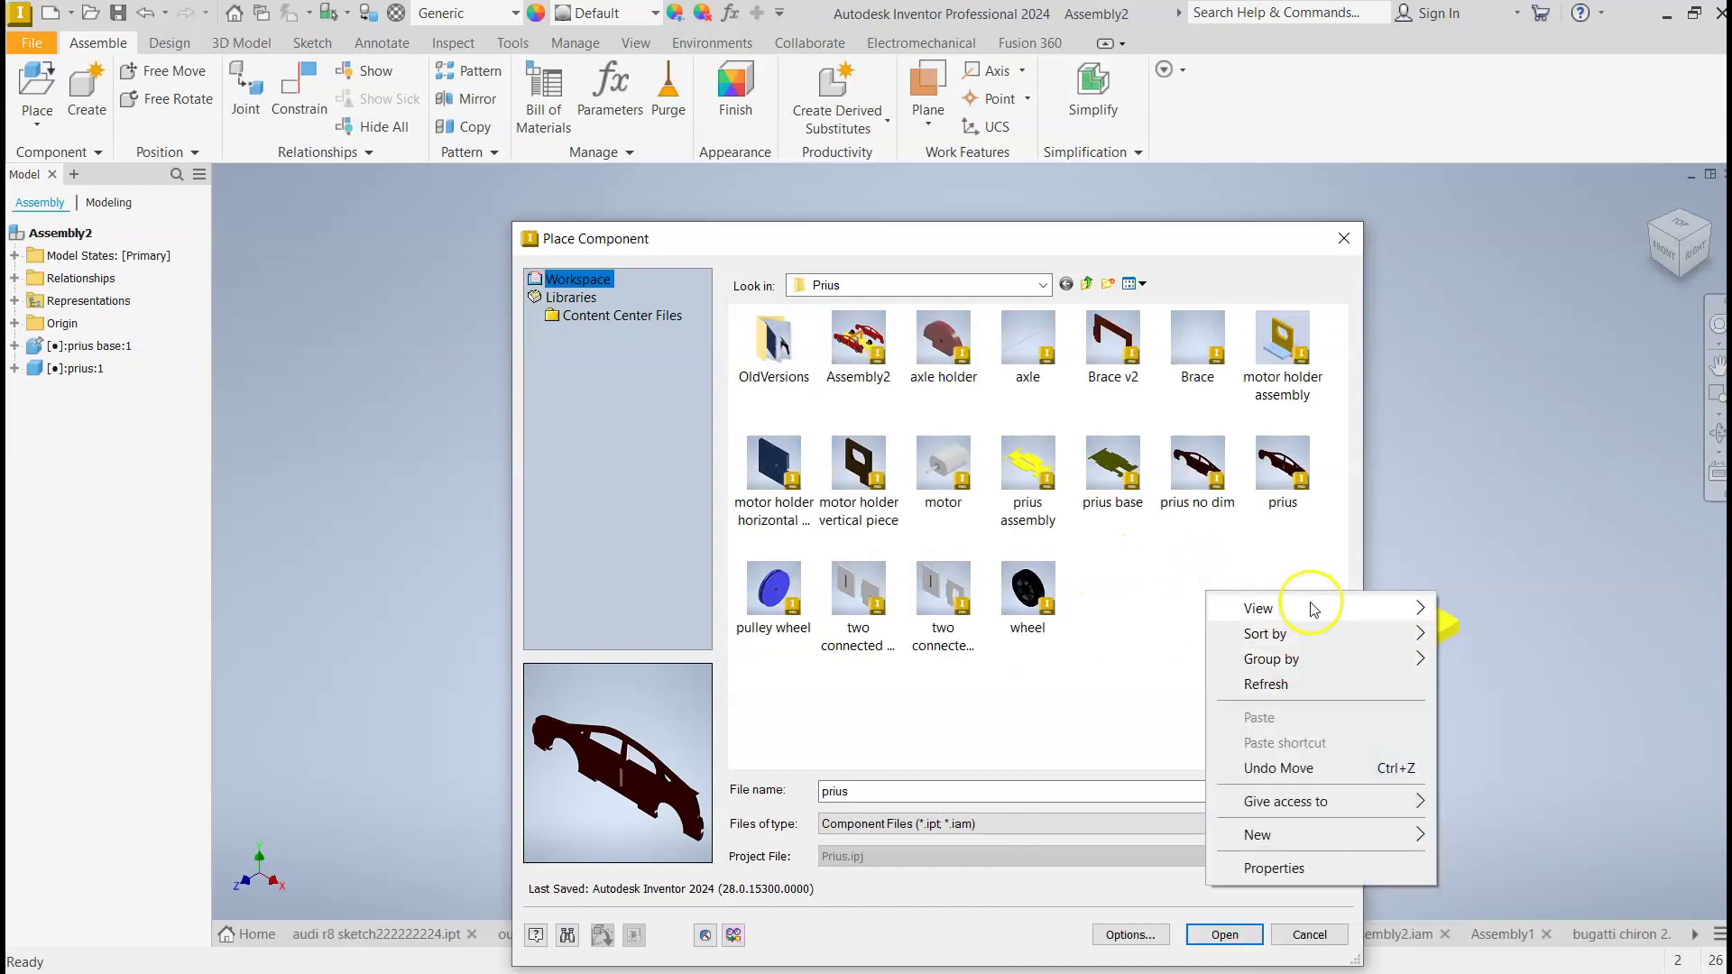
mouse_move(1312, 607)
click(1502, 634)
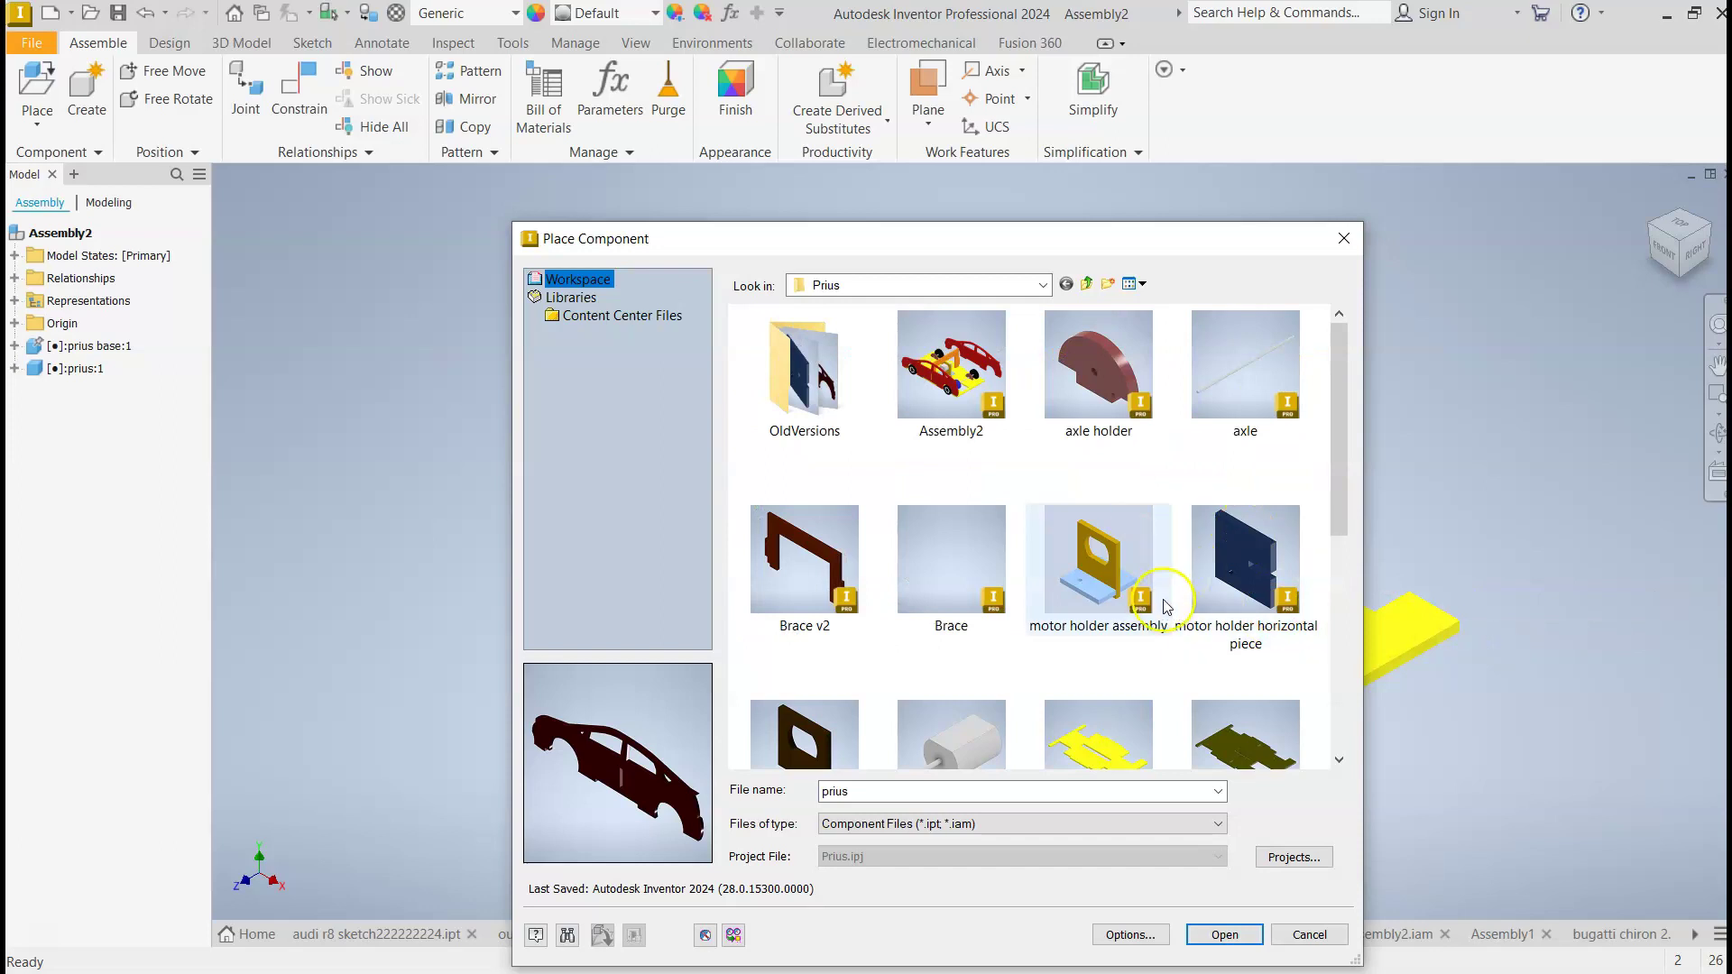
Scroll the Prius folder and choose the axle holder part.
scroll(1168, 598, down, 3)
scroll(1133, 571, up, 3)
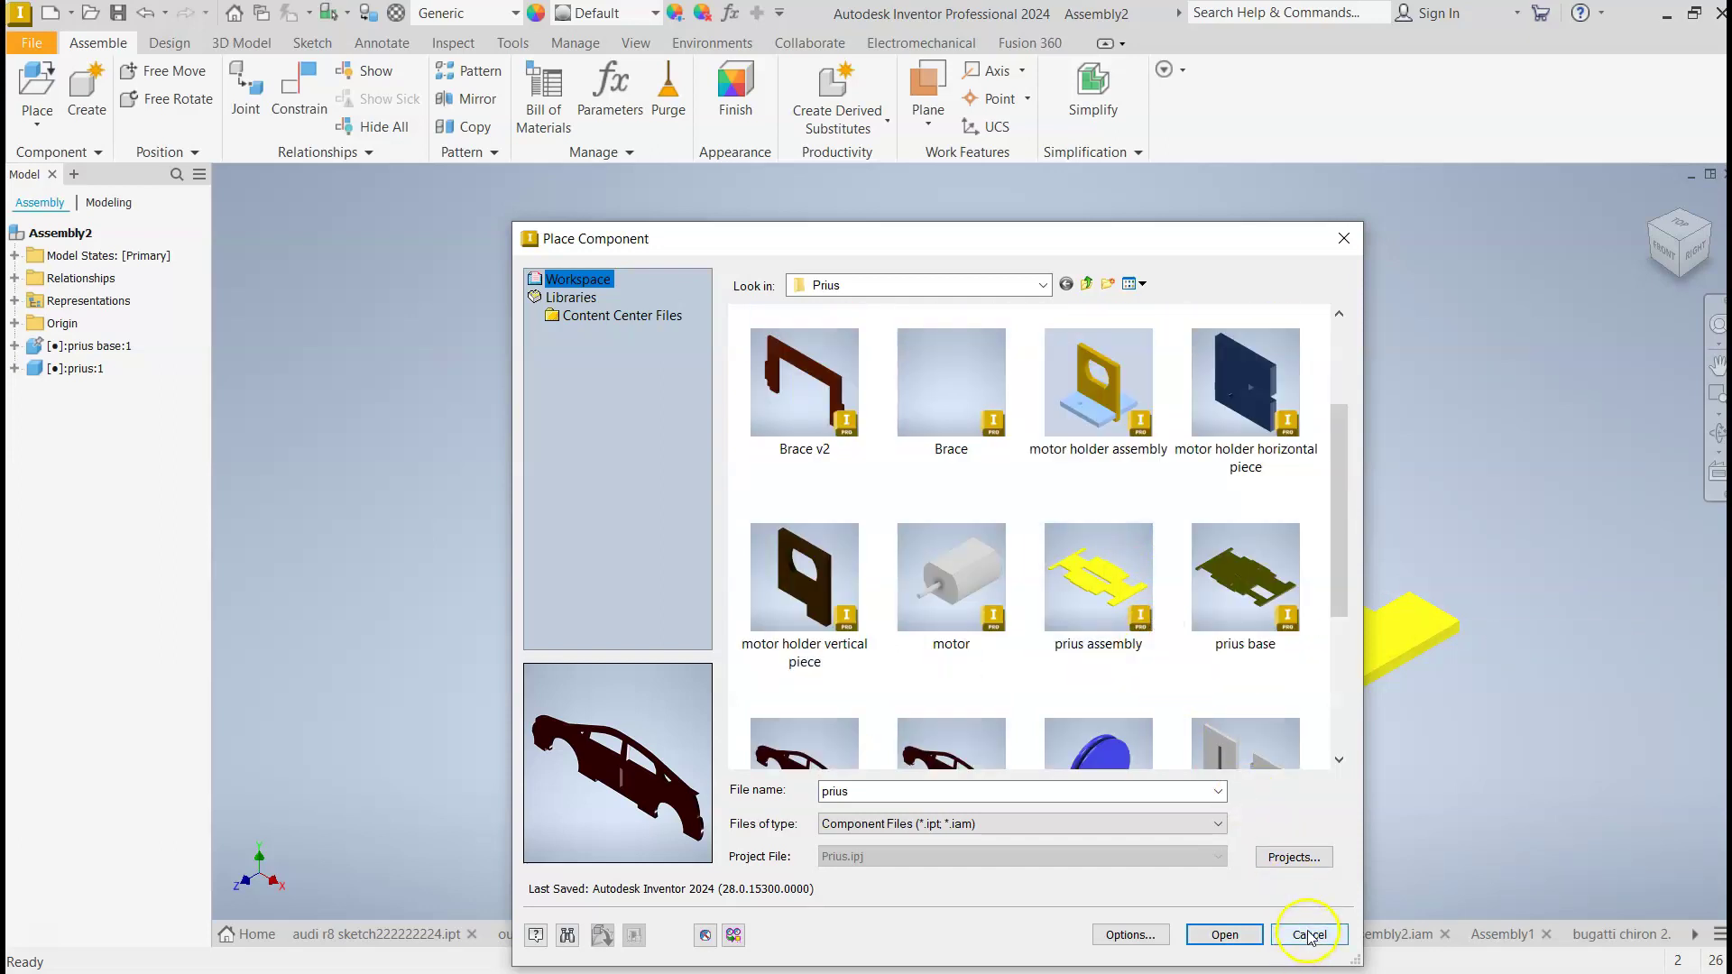
scroll(1188, 699, down, 3)
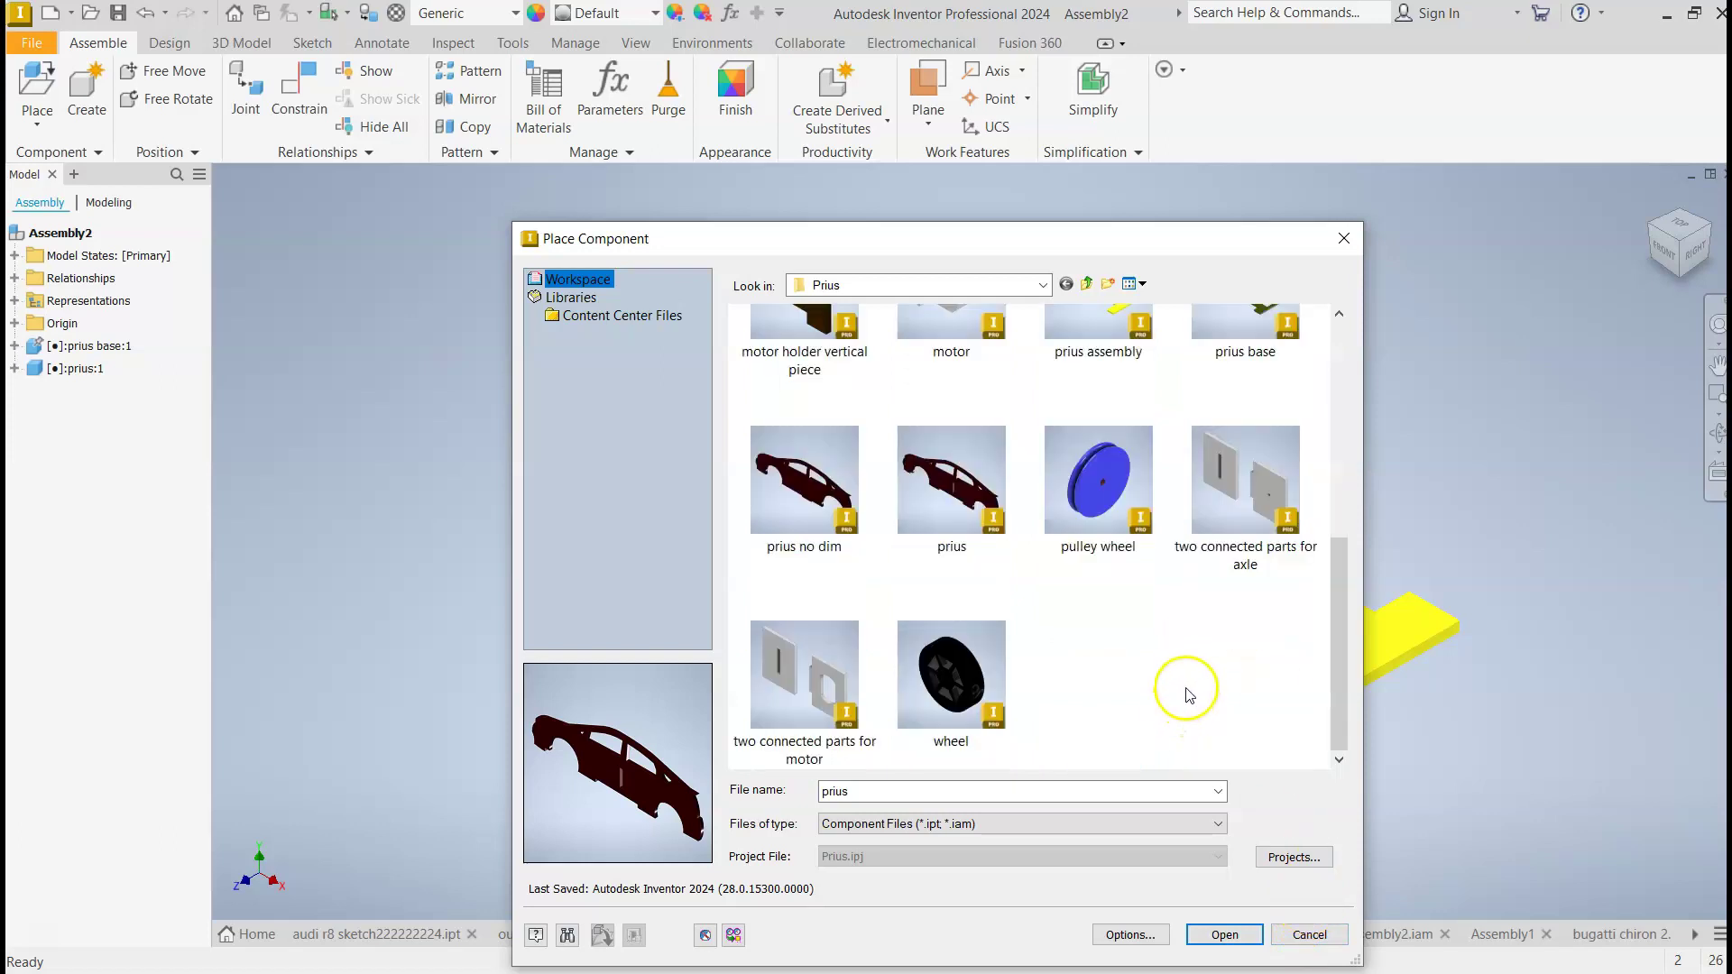
scroll(1194, 680, up, 3)
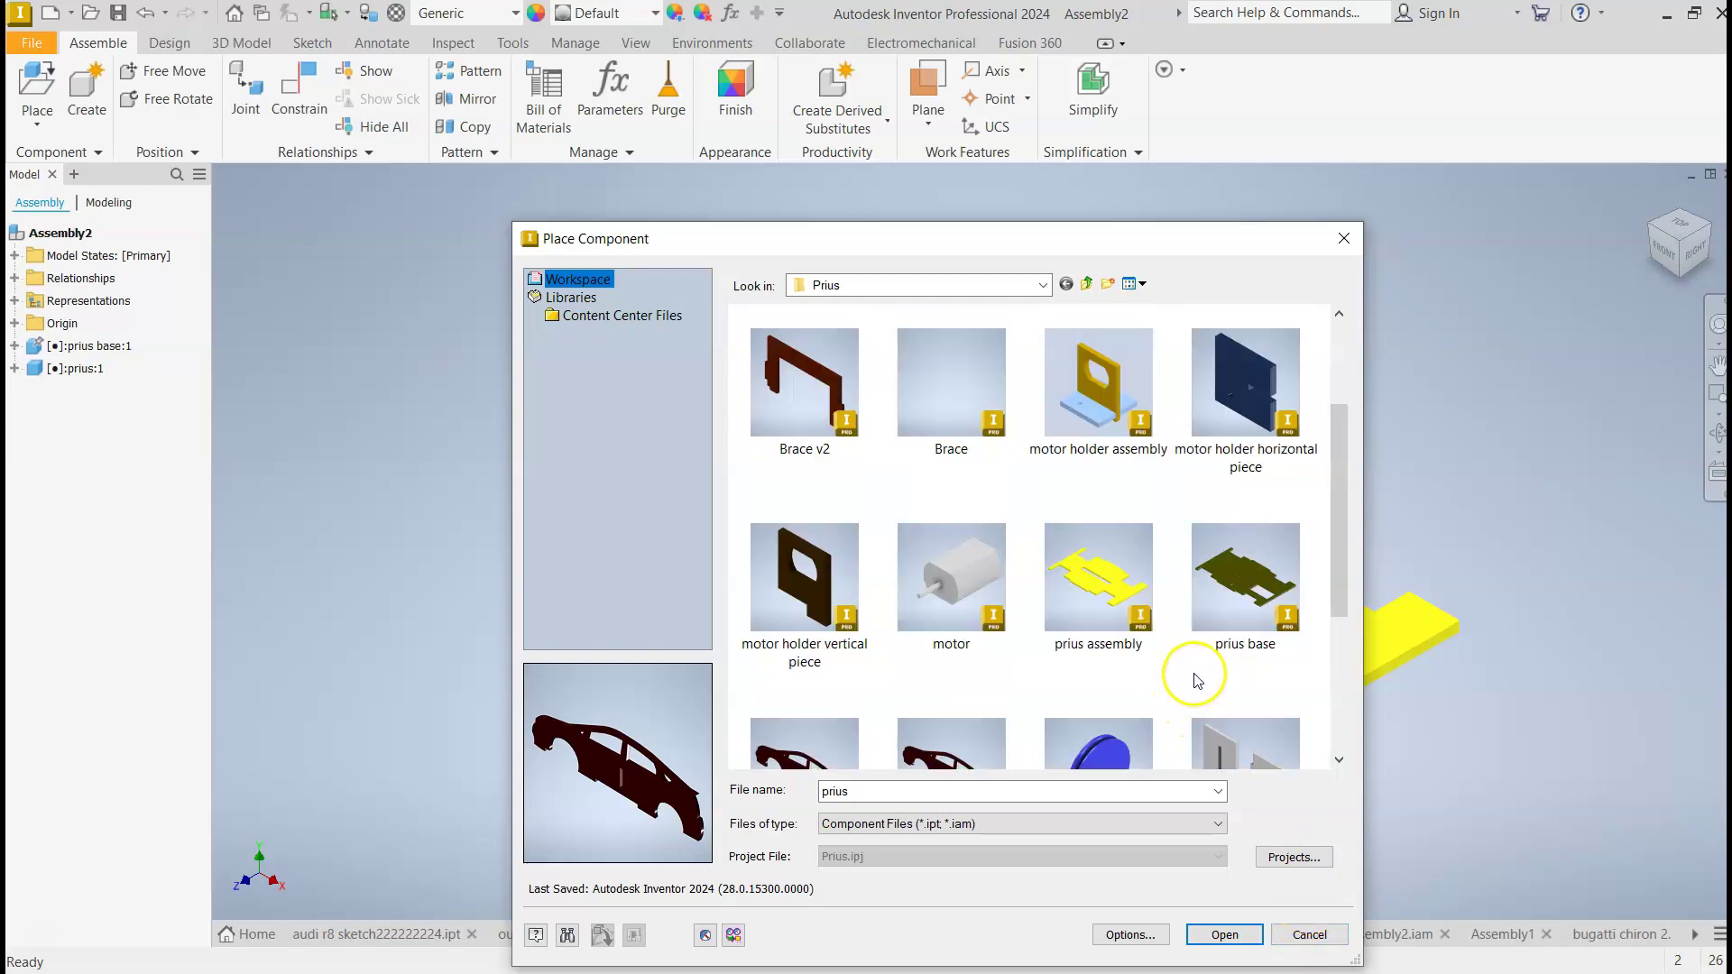
scroll(1184, 663, down, 3)
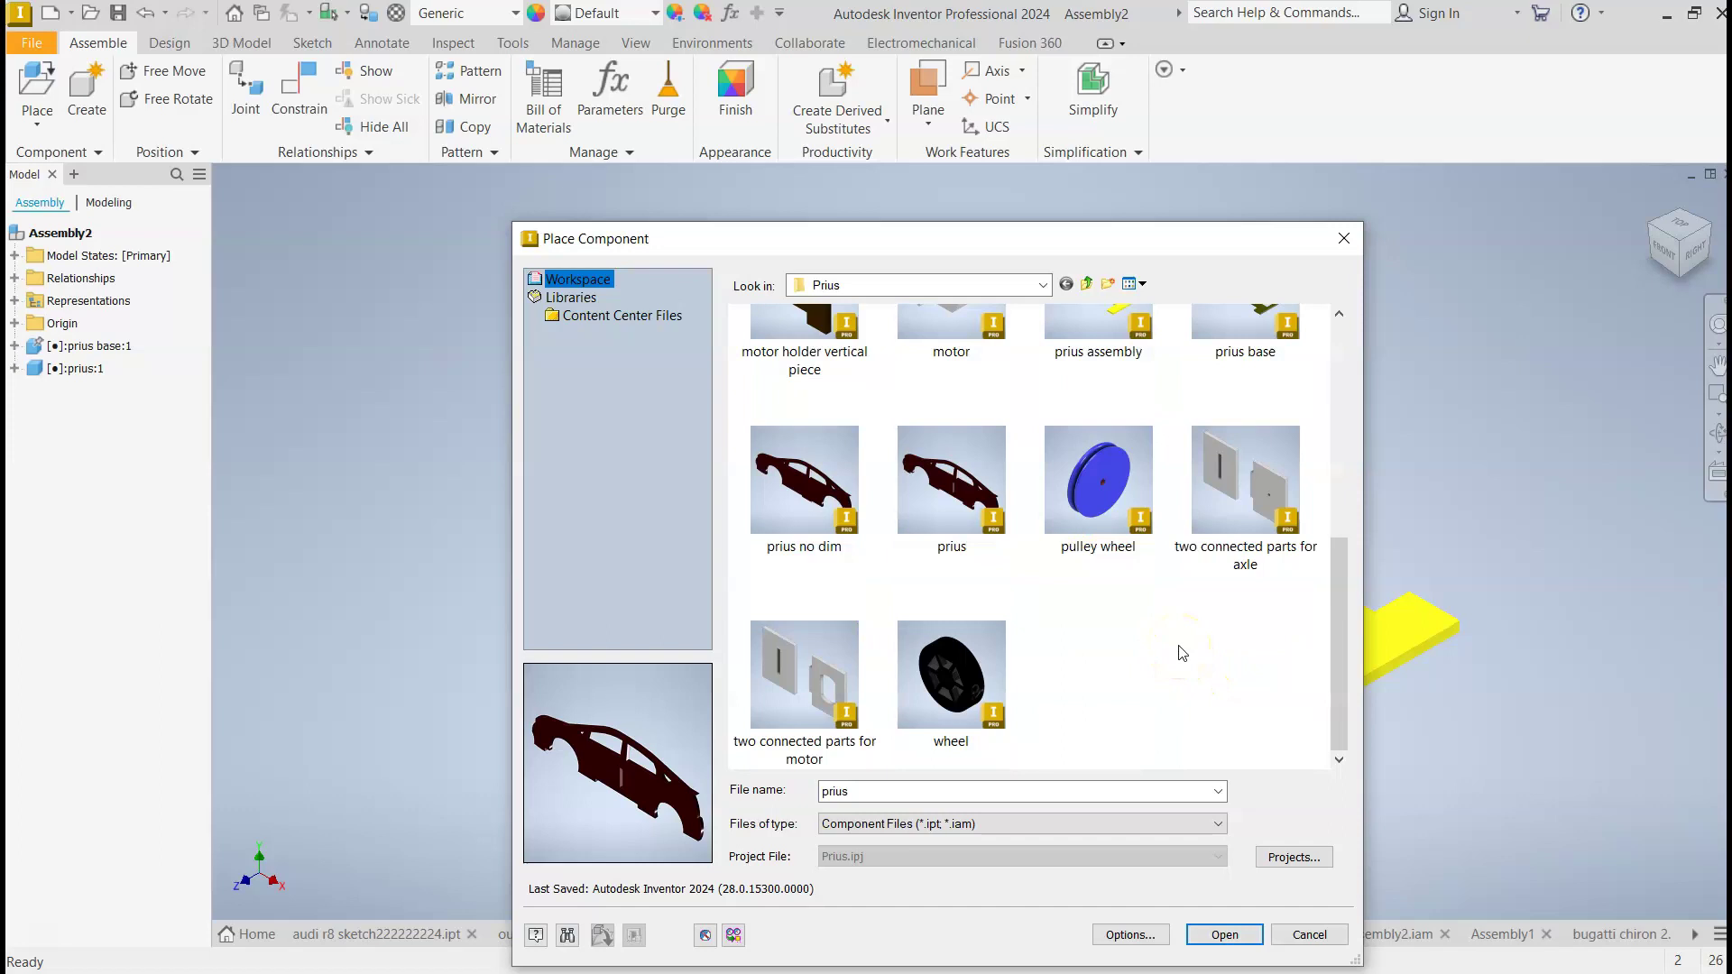
scroll(1182, 653, up, 5)
click(1099, 365)
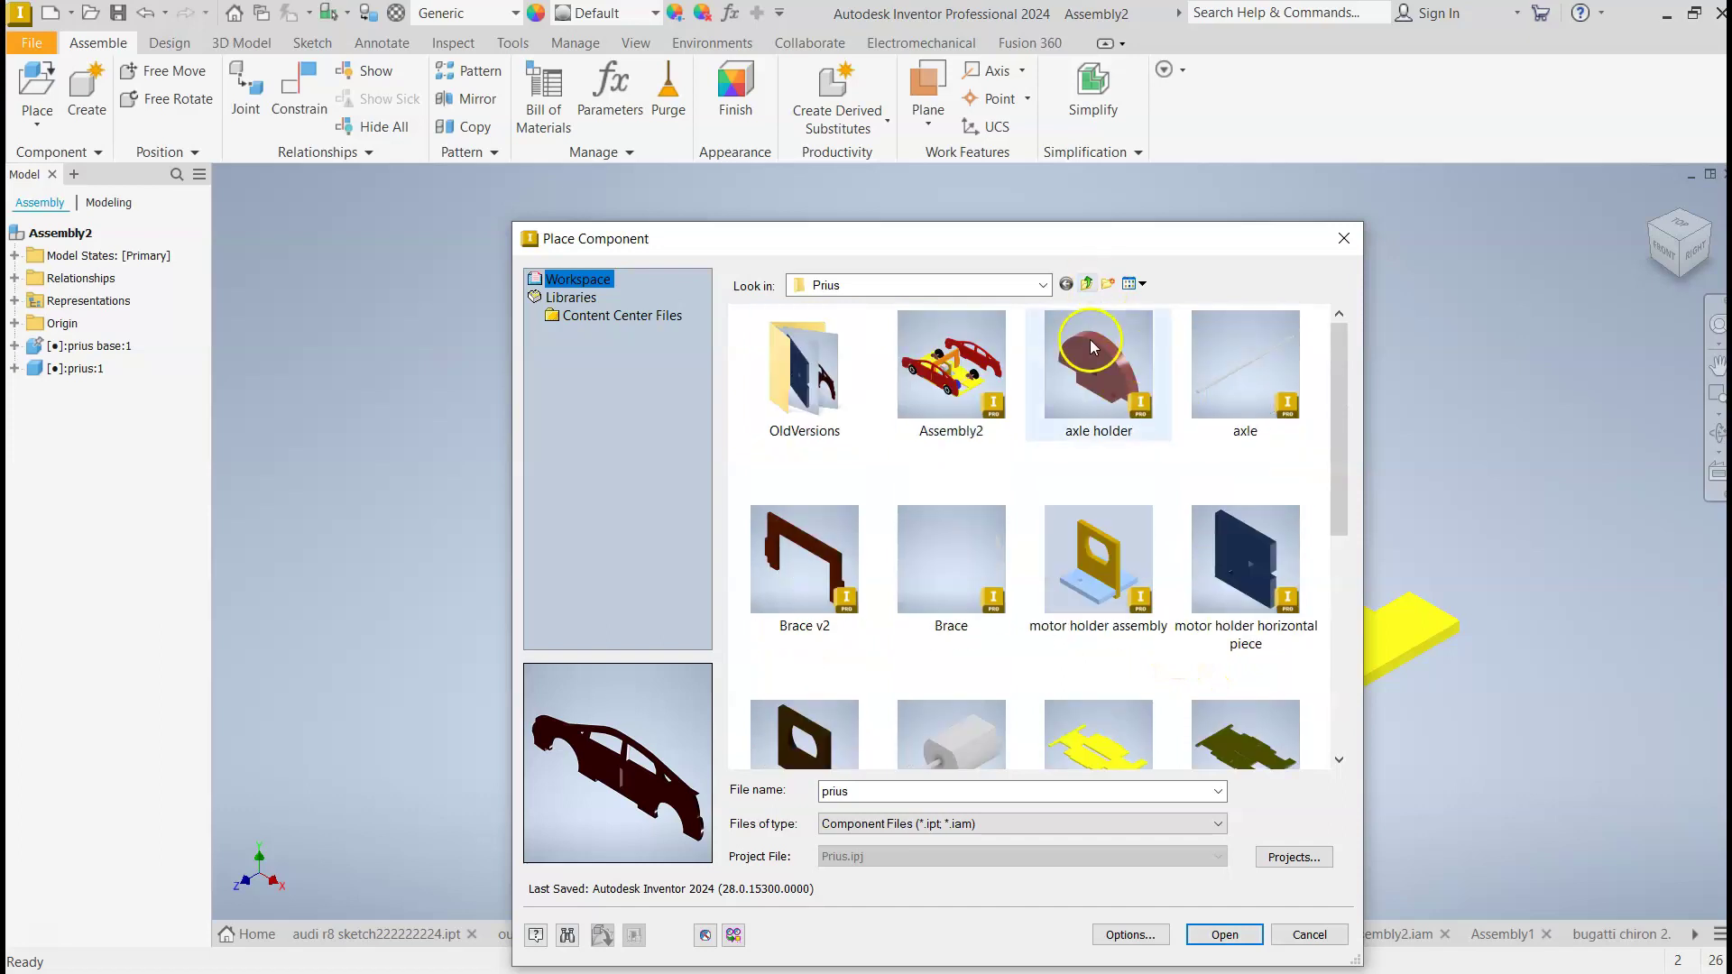
Place four axle holders in a row beside the car.
click(1224, 934)
click(582, 574)
click(678, 657)
click(784, 727)
click(920, 798)
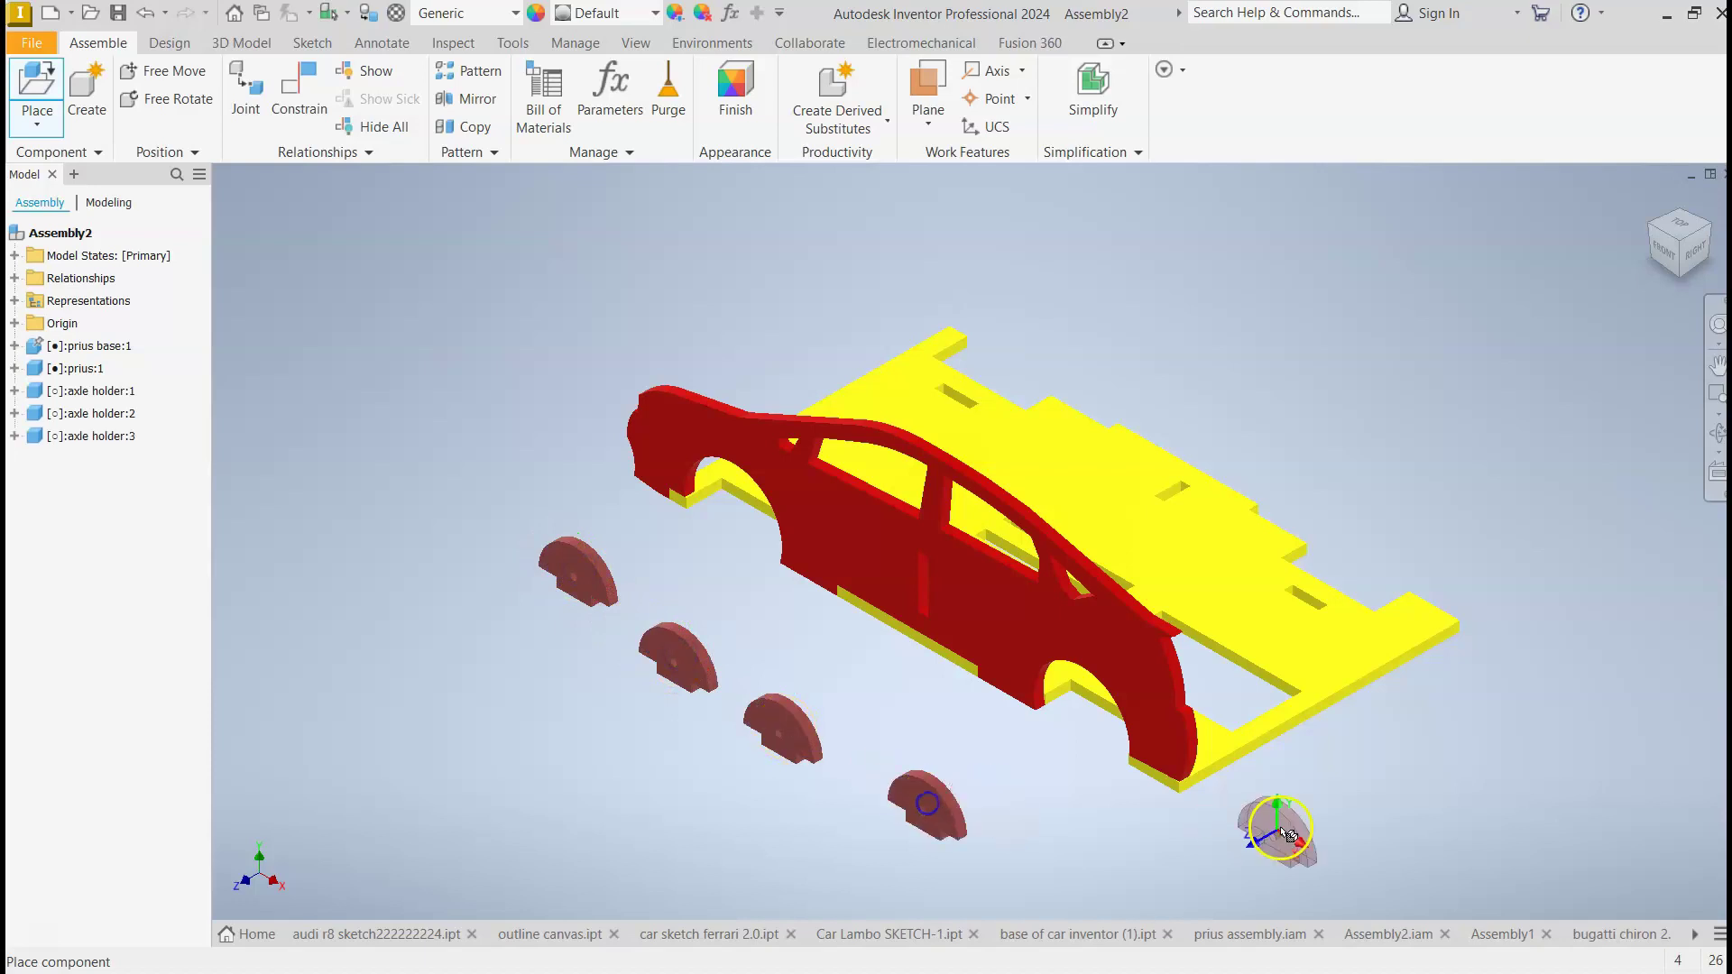
key(Escape)
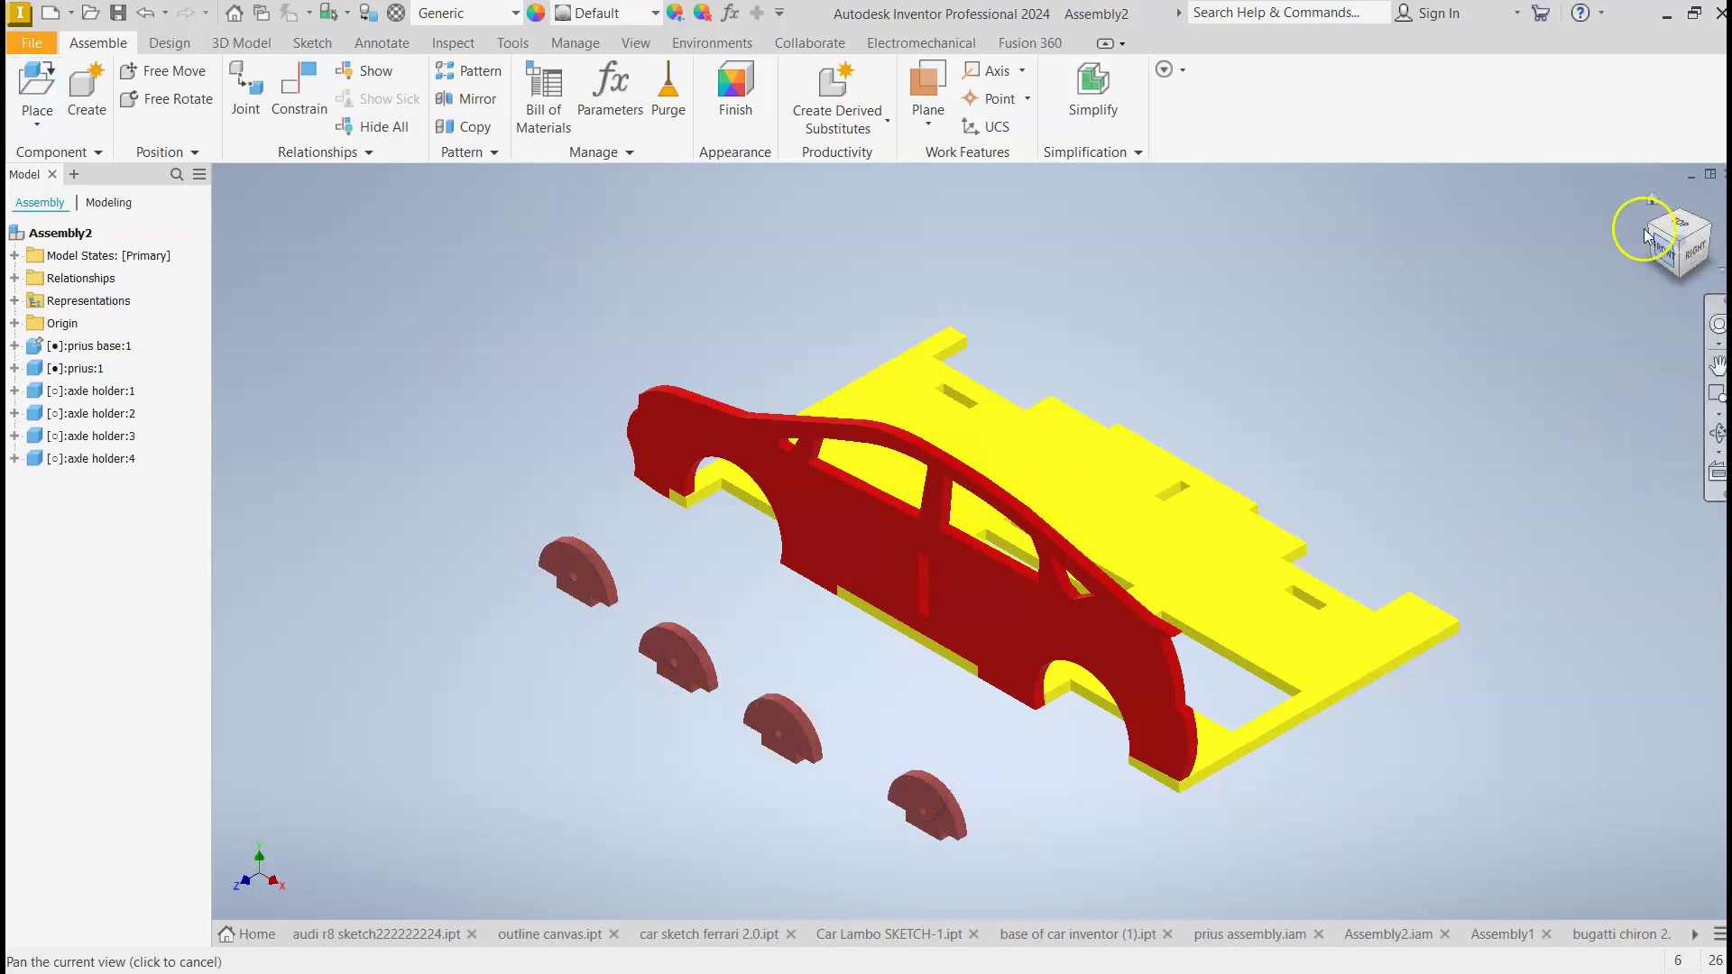
From the top view, drag axle holders 4, 3 and 2 toward the yellow base.
click(1680, 230)
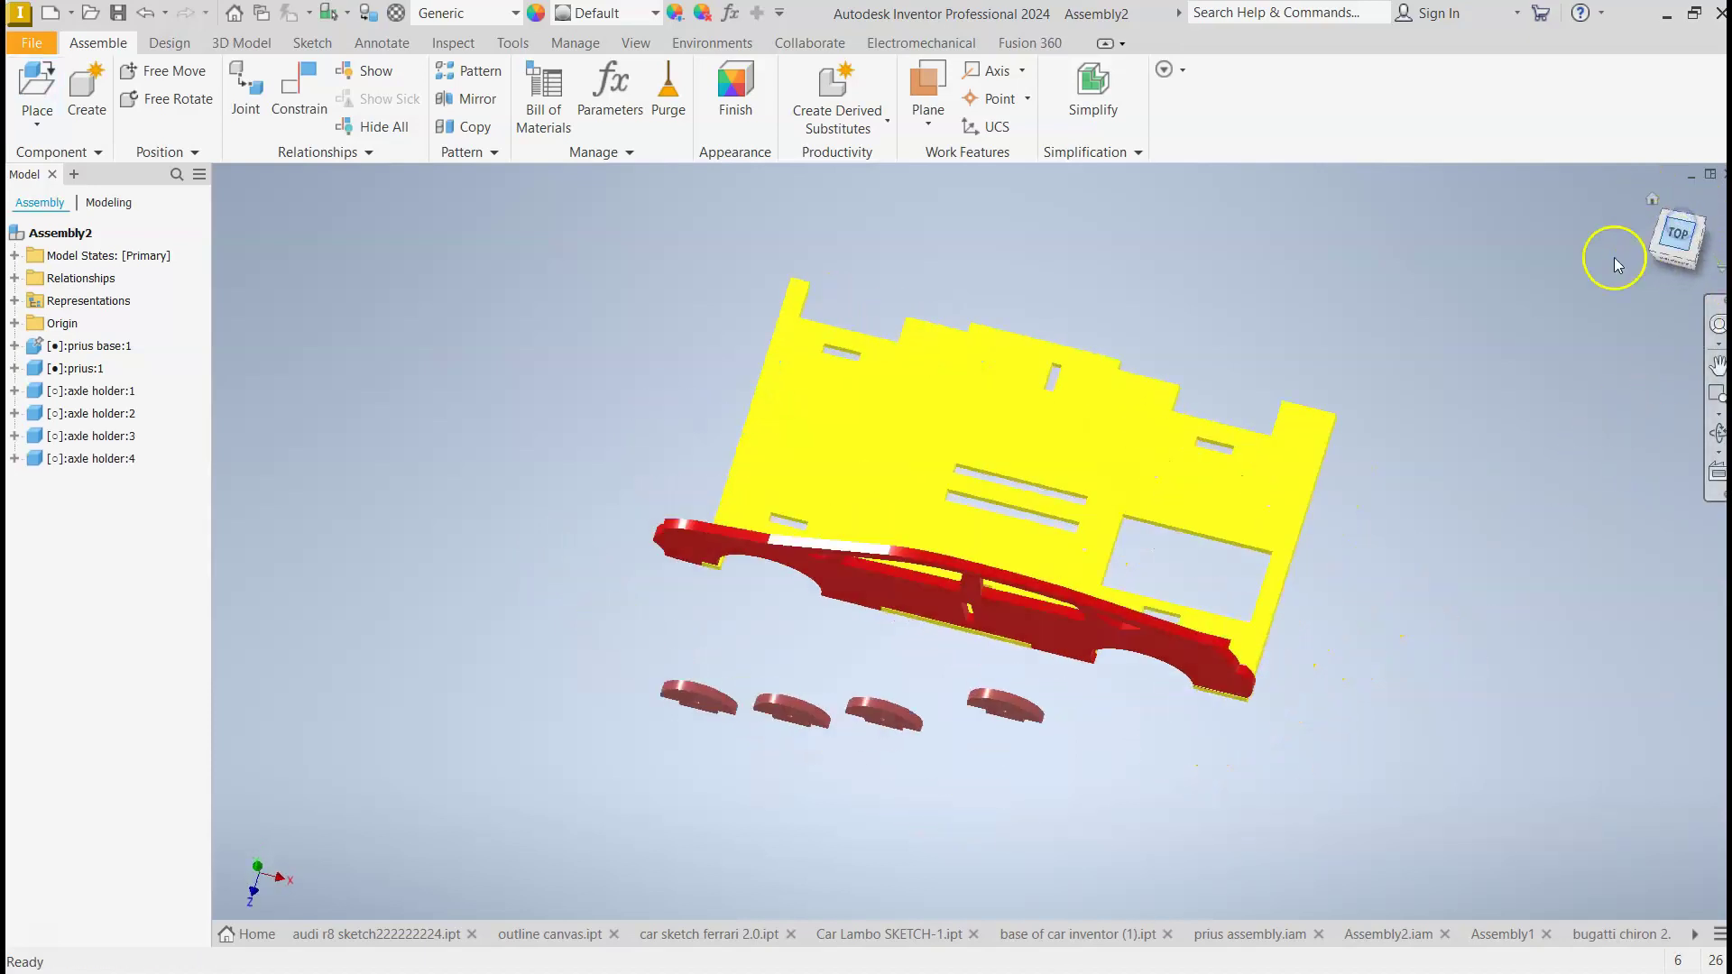
click(1019, 629)
drag(1020, 628, 819, 394)
drag(930, 688, 1152, 513)
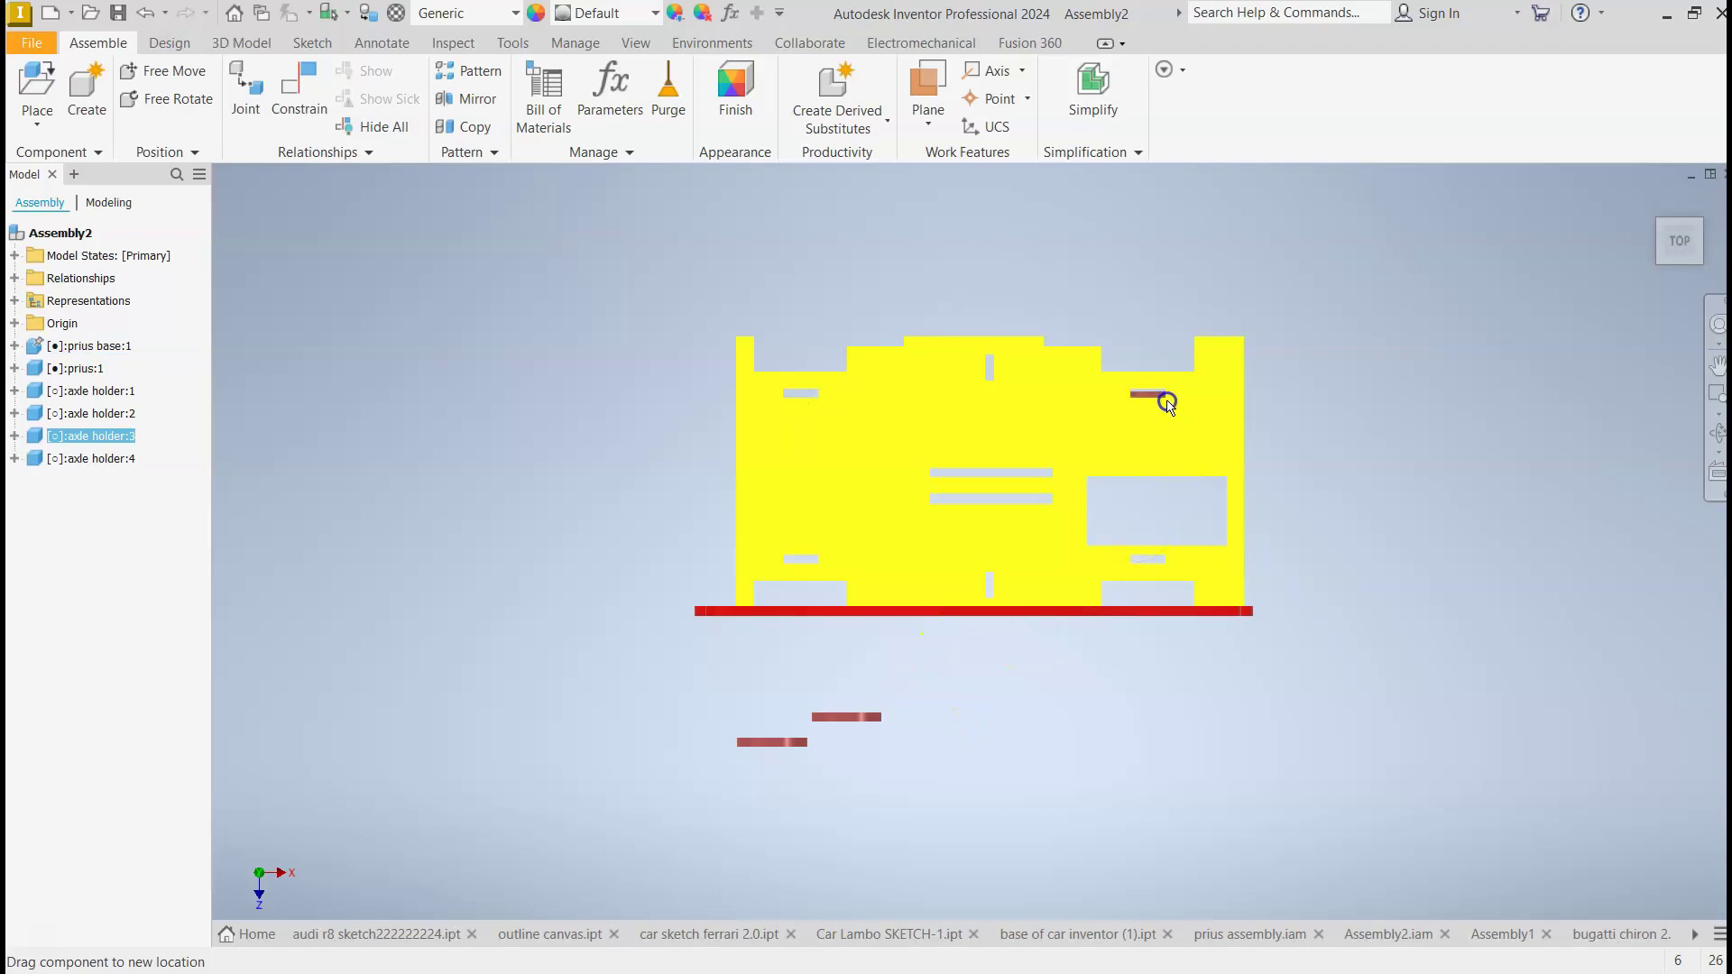
drag(1166, 403, 1166, 403)
drag(848, 717, 1160, 561)
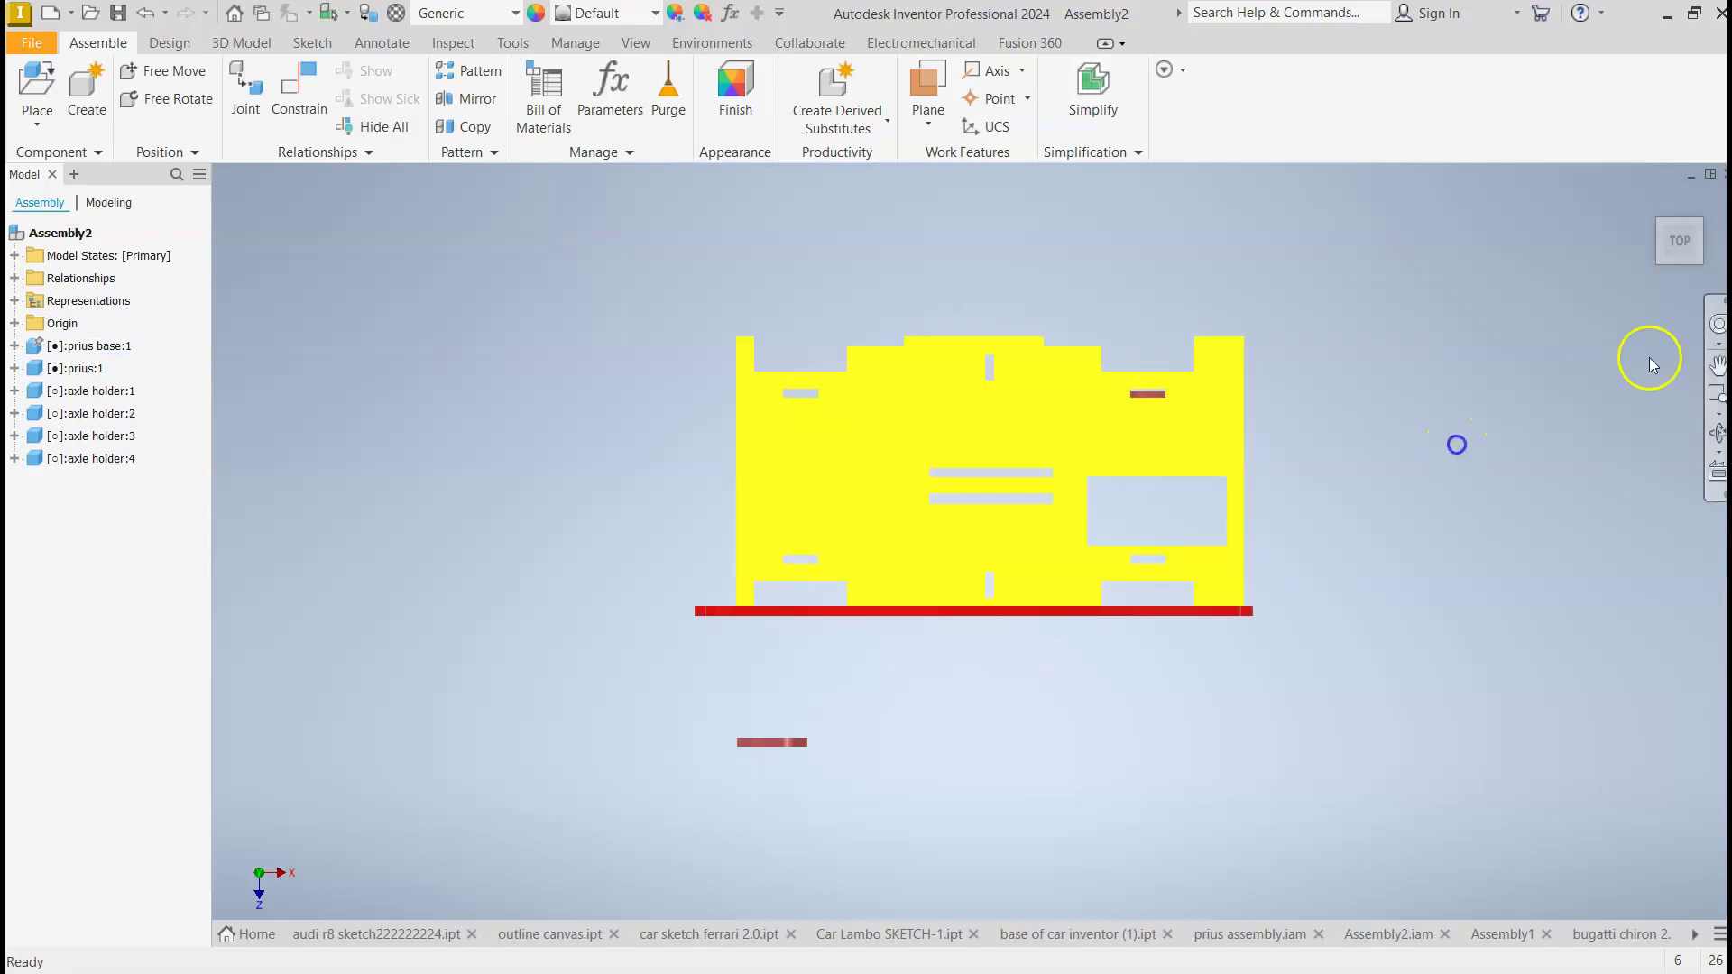
In an upright right view, lift axle holders 2, 3 and 4 up against the base.
click(1705, 267)
click(1696, 240)
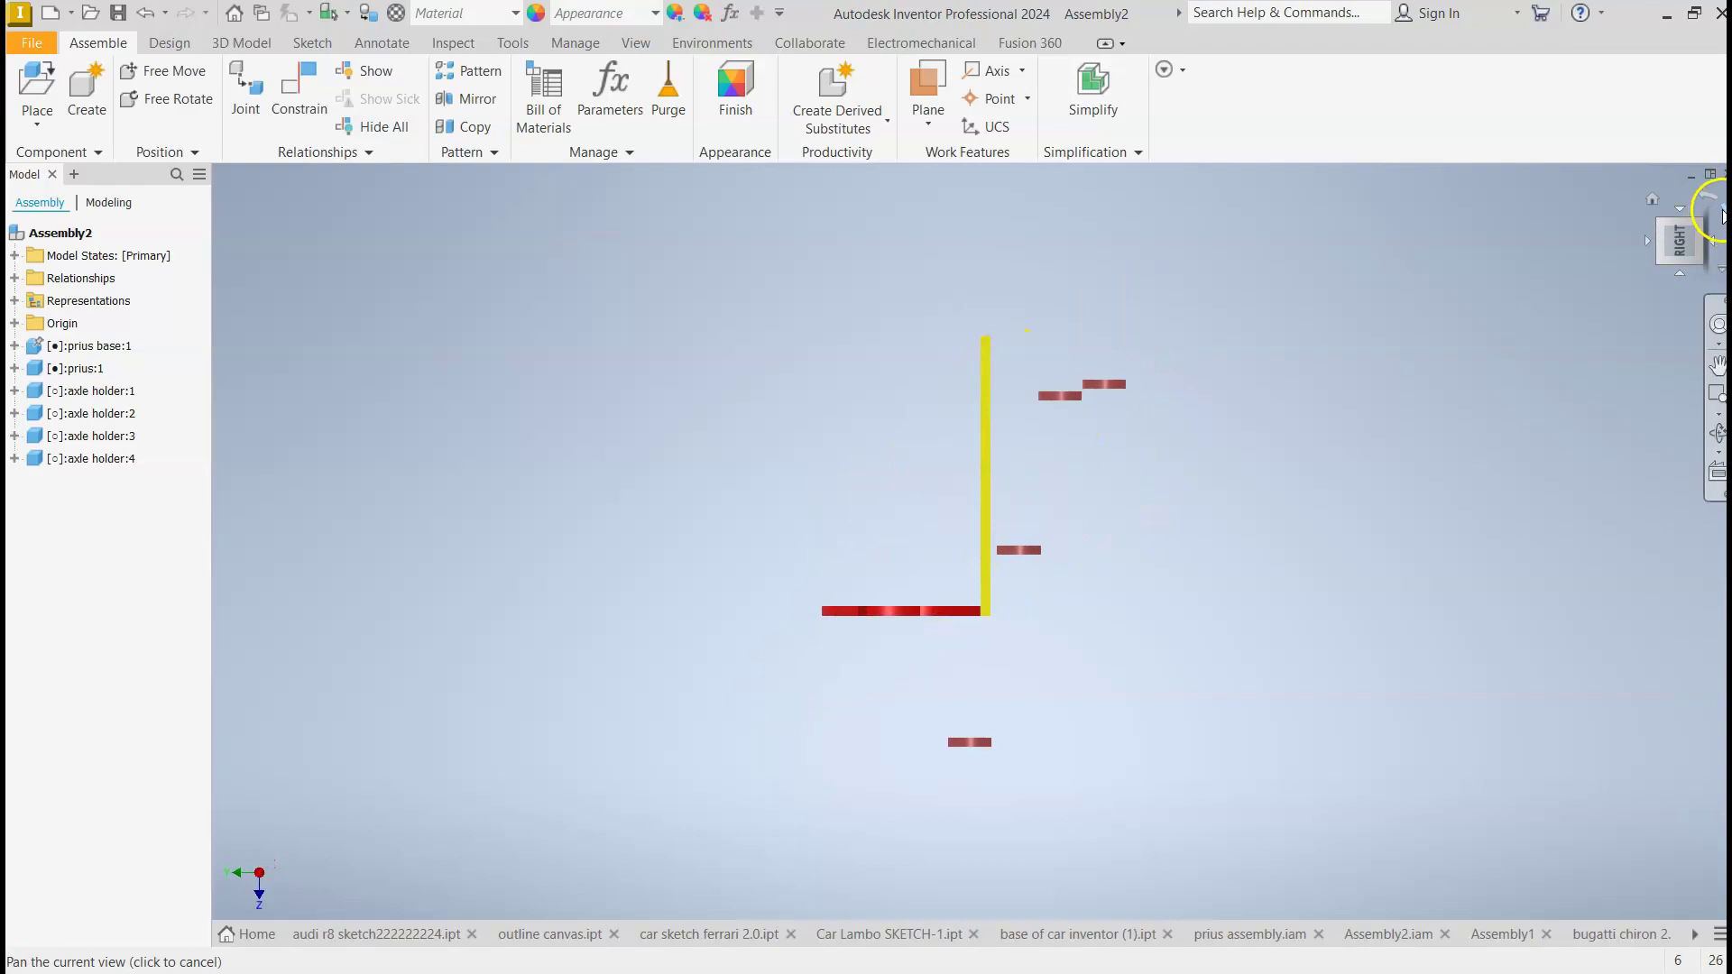
click(1705, 213)
drag(980, 599, 966, 538)
drag(1121, 630, 1118, 540)
drag(1131, 672, 1123, 519)
click(1687, 231)
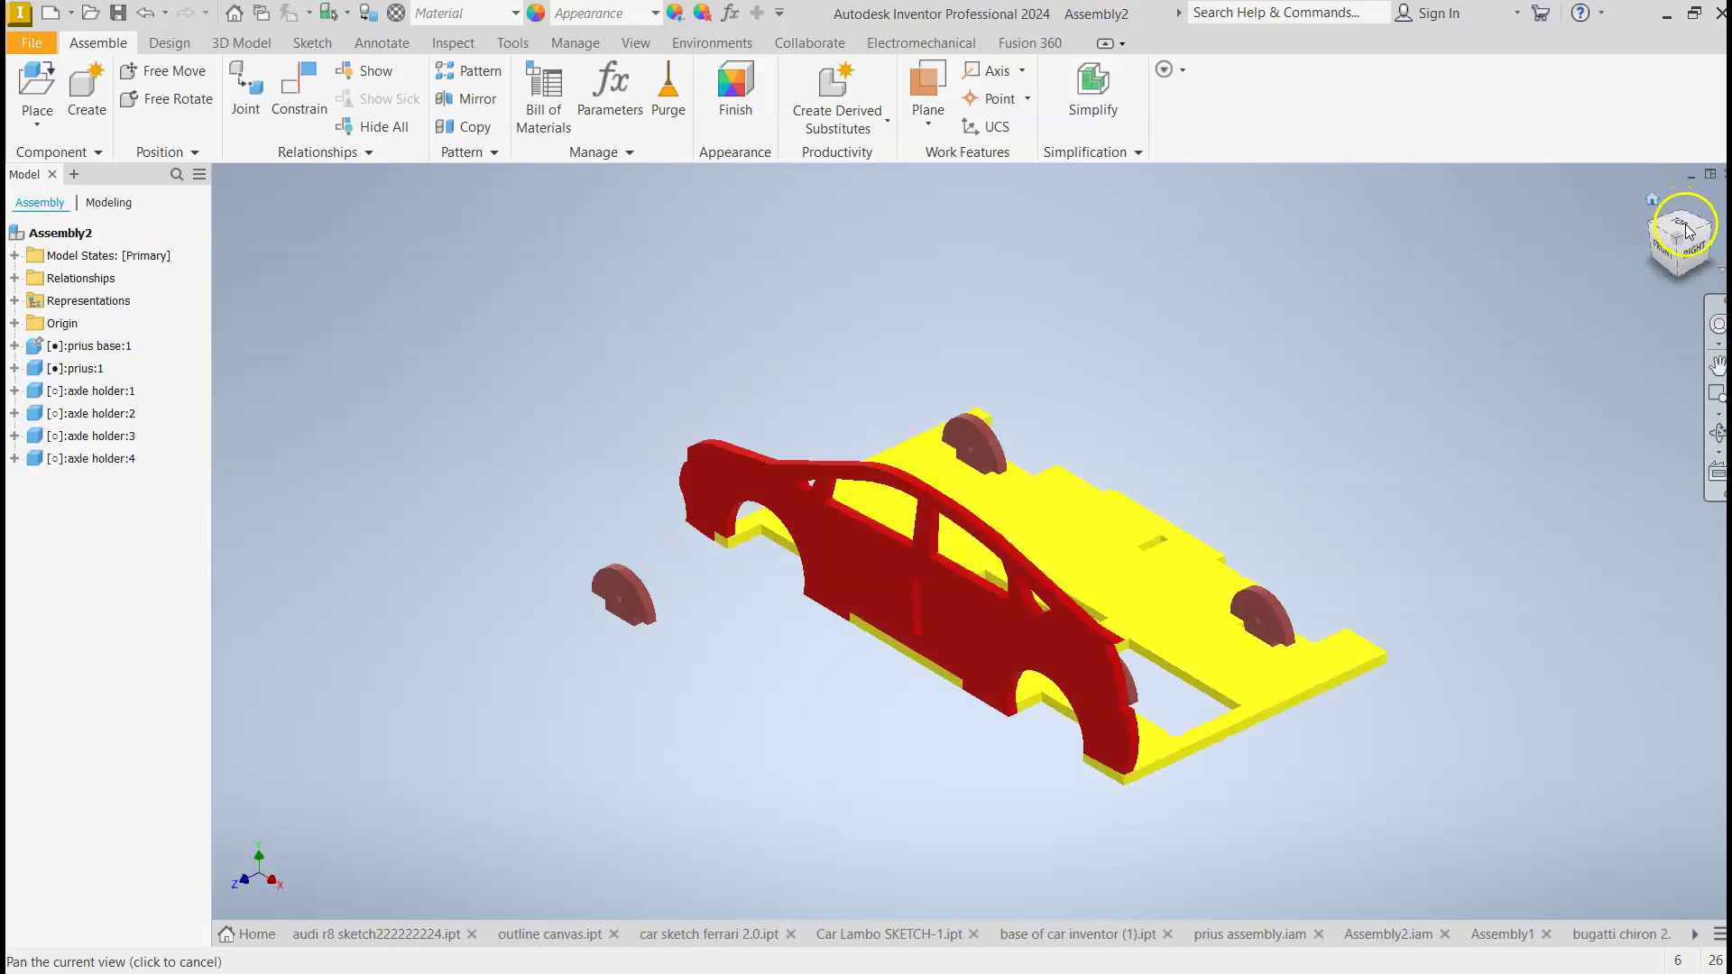
click(1683, 227)
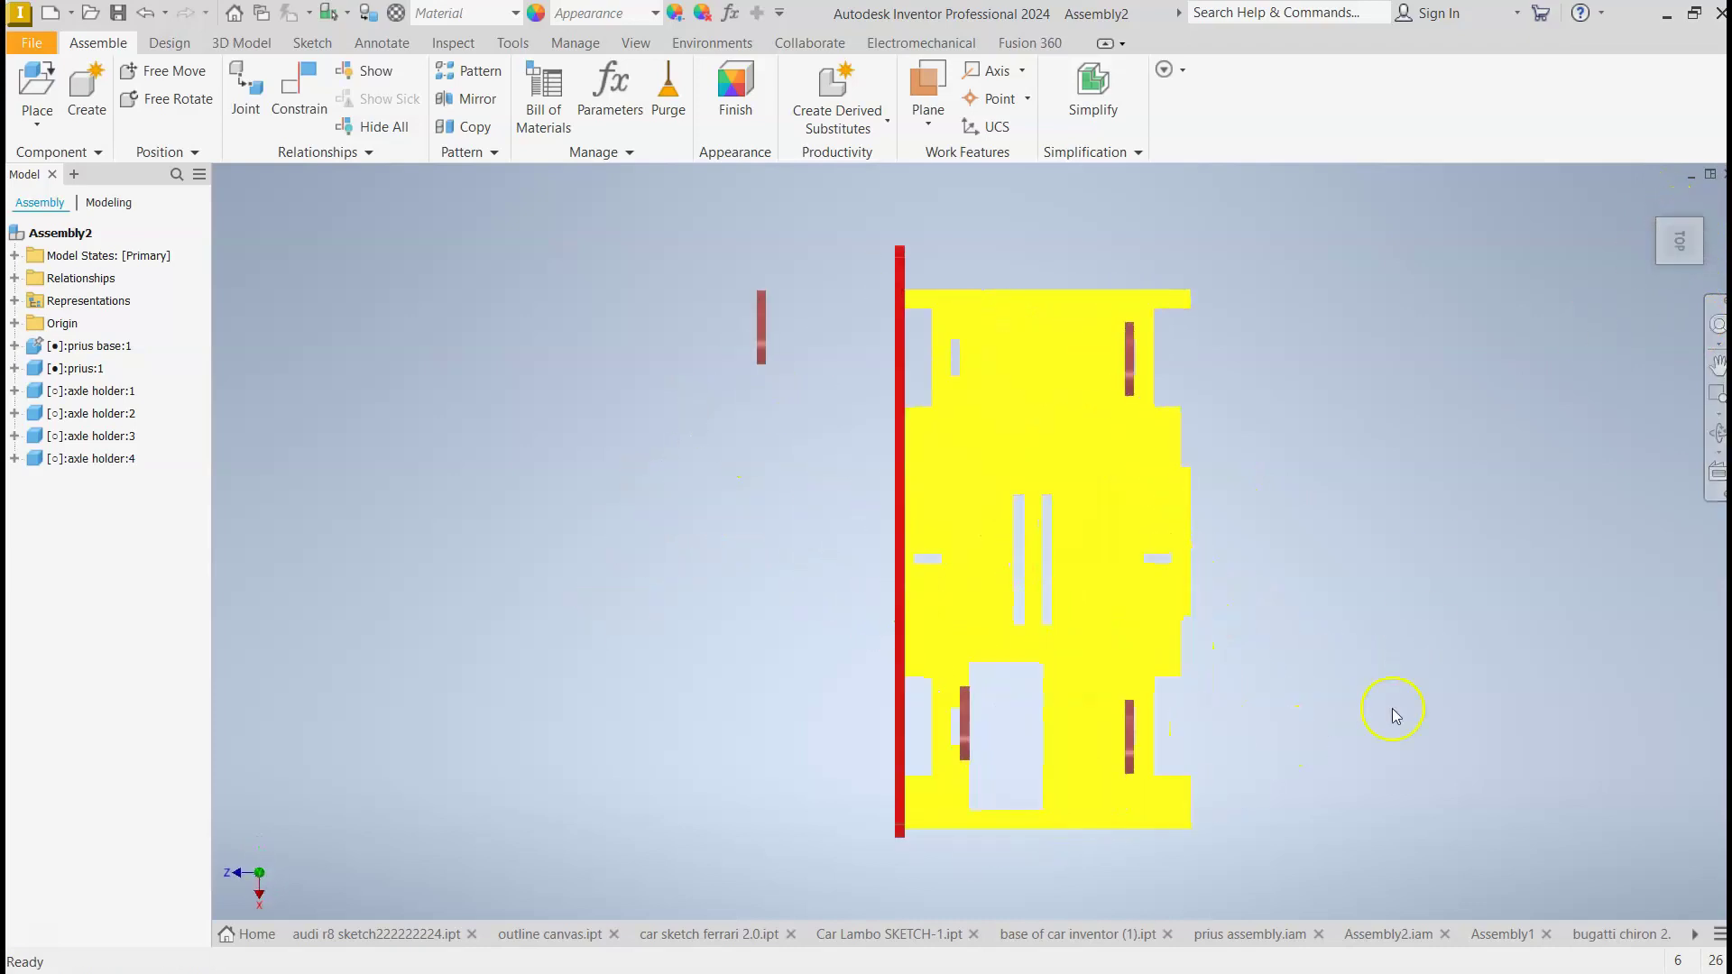